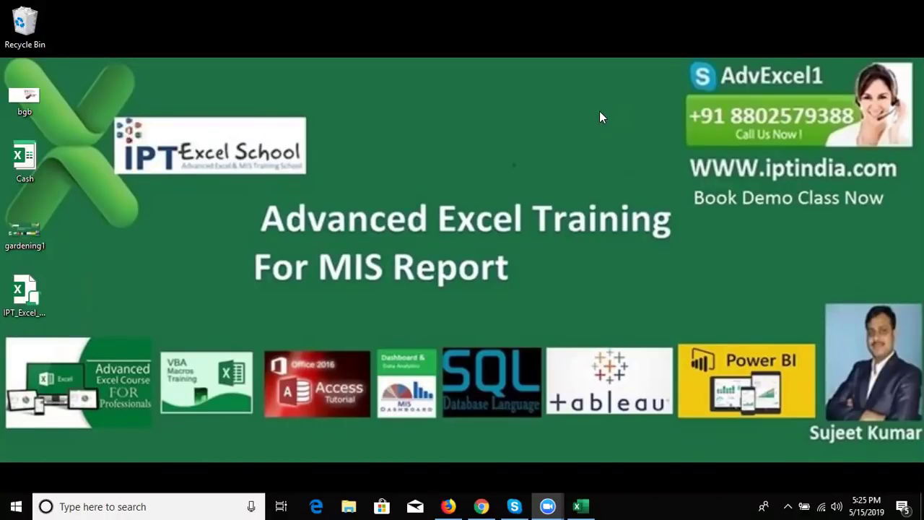
- Open a blank workbook and enter the headers Name, Roll and Sales in A1:C1
left_click(592, 504)
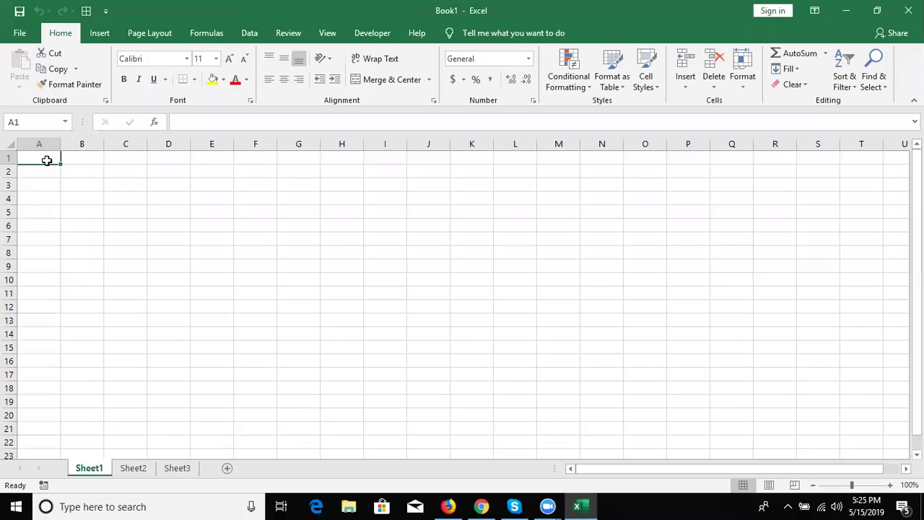
type("N")
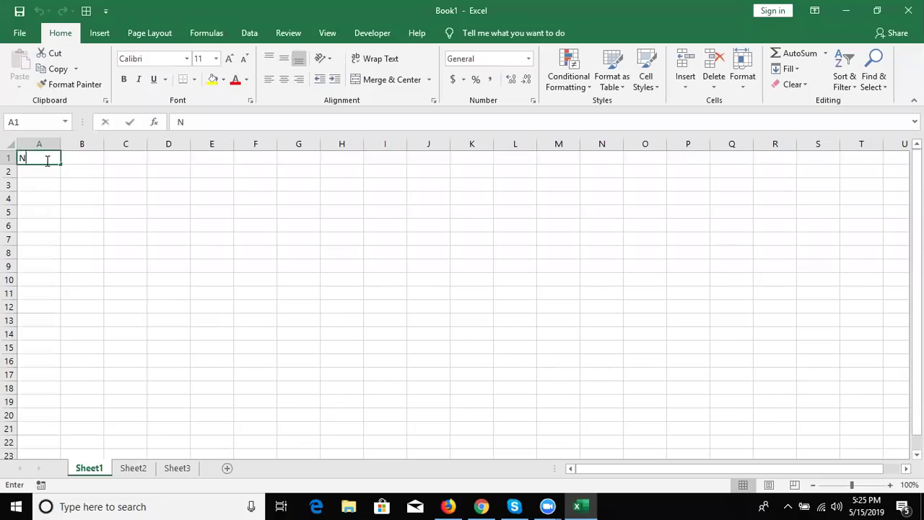
type("ame")
key("Tab")
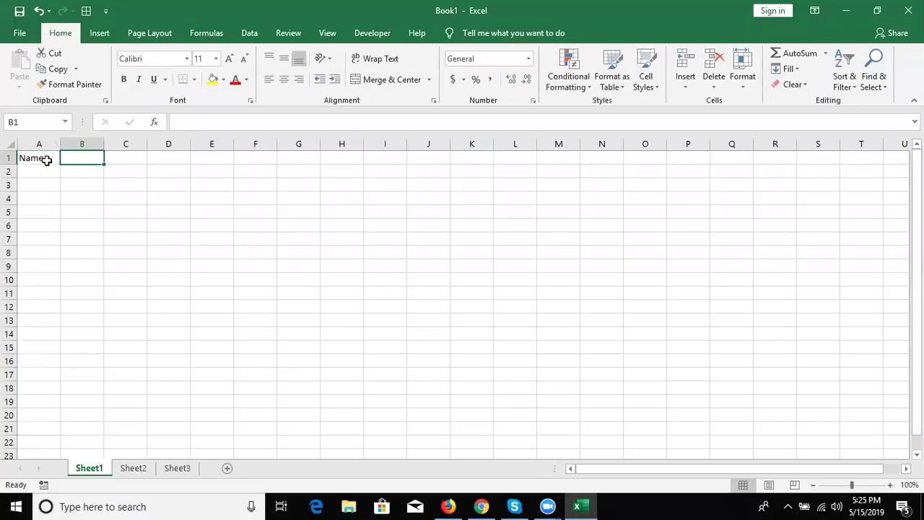
type("Rol")
key("Tab")
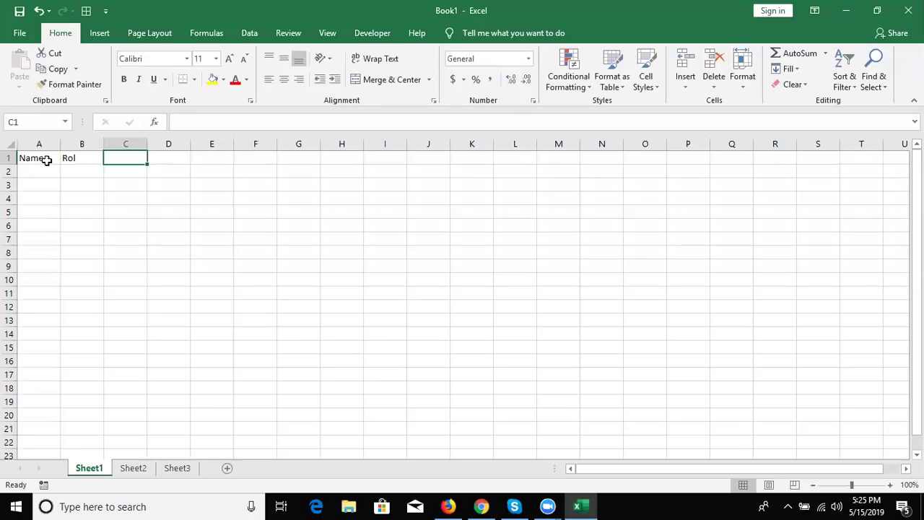
key("Left")
type("Rol")
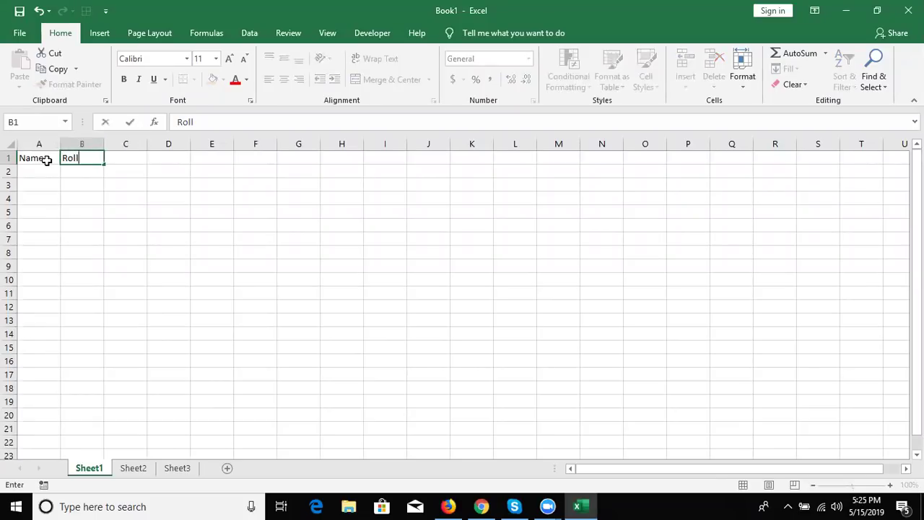
key("Tab")
type("Sales")
key("Return")
- Enter Puja in A2 and AutoFill the list of names down to row 11
key("Left")
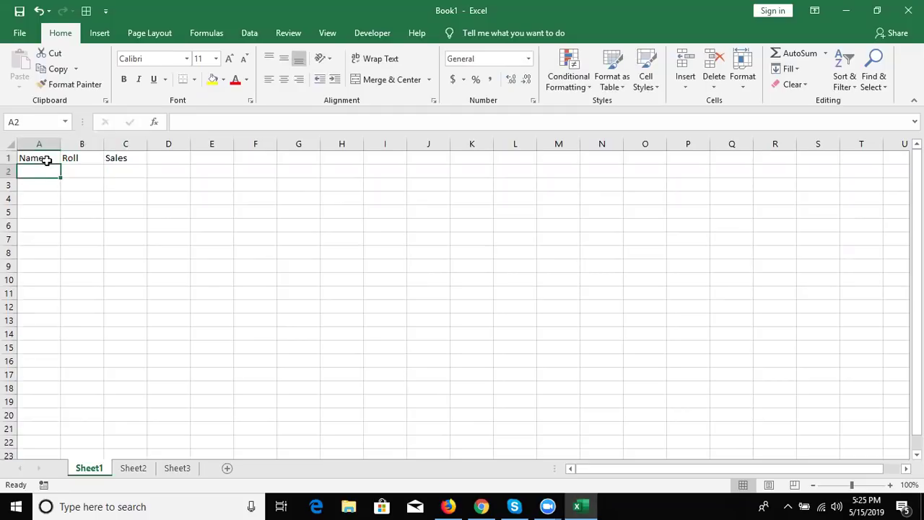
type("Puja")
key("Return")
key("Up")
left_click_drag(61, 182, 69, 298)
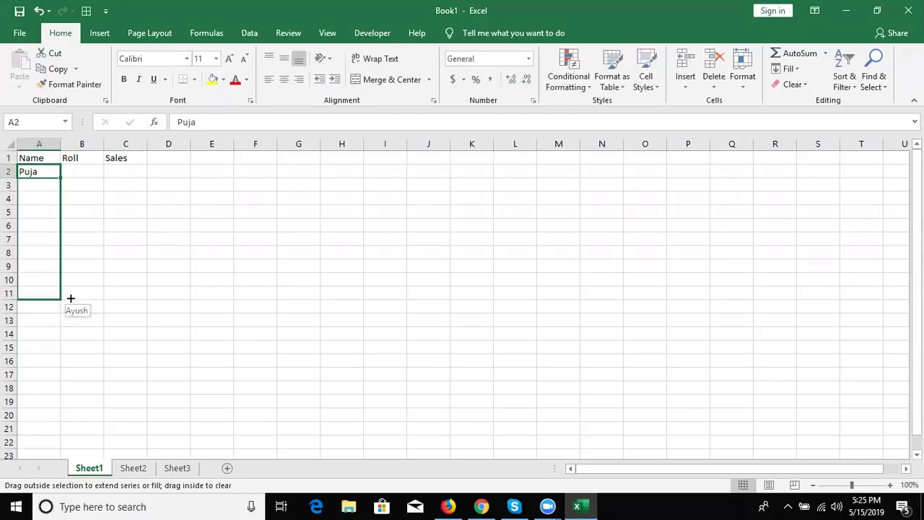
- Fill roll numbers 1 to 10 down column B
left_click(101, 167)
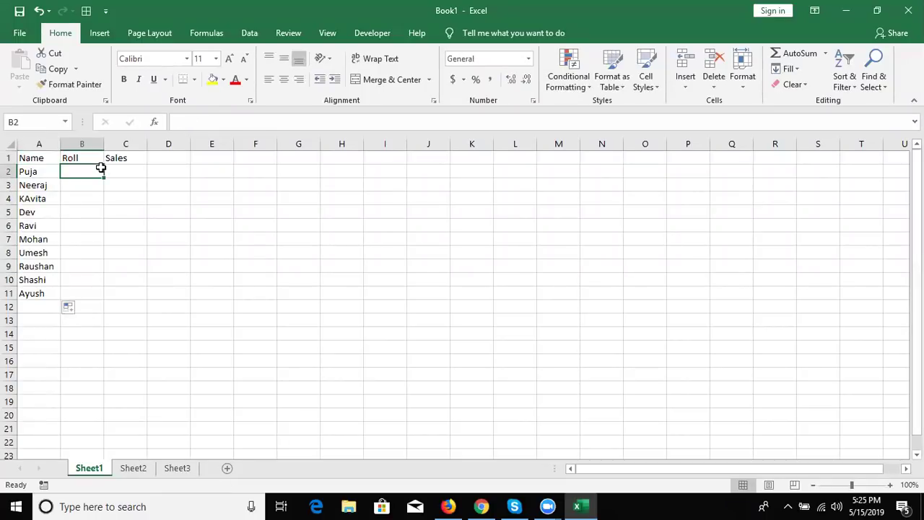
type("1")
key("Return")
type("2")
key("Return")
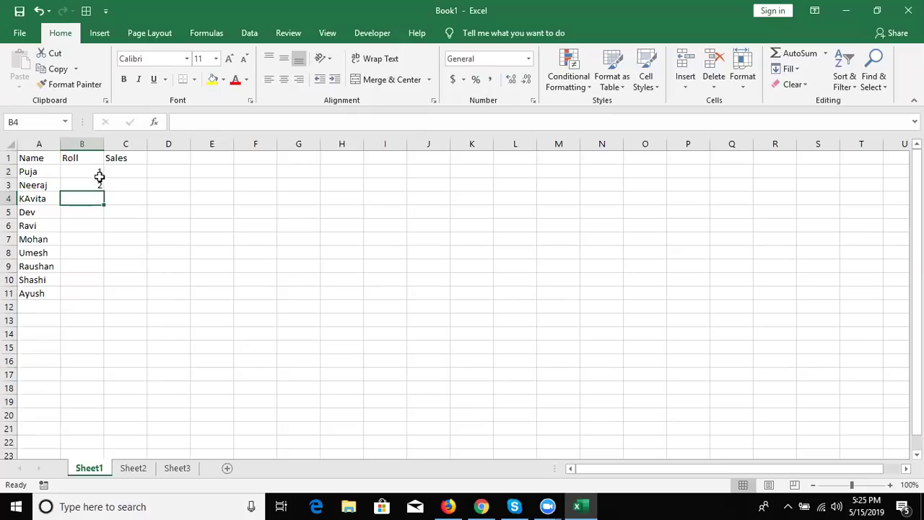
left_click(100, 177)
left_click_drag(100, 173, 100, 186)
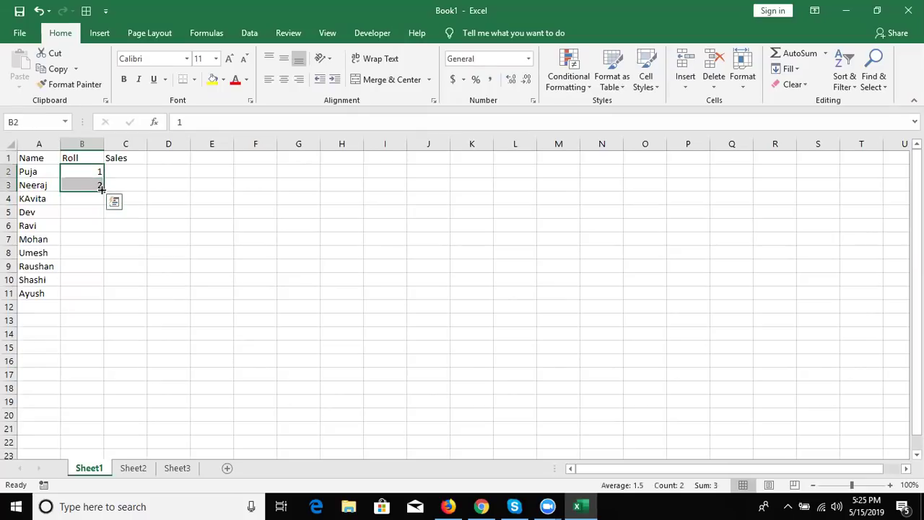
double_click(104, 192)
- Fill C2:C11 with =RANDBETWEEN(10,90) and copy the Sales figures
left_click(113, 170)
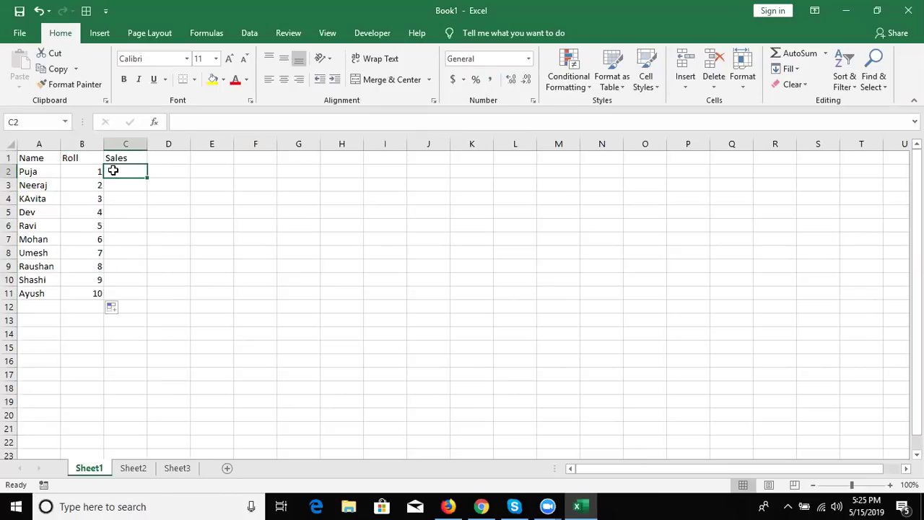
type("=ra")
key("Down")
key("Down")
key("Tab")
type("b2")
key("Escape")
type("=ra")
key("Down")
key("Down")
key("Tab")
type("10,90")
key("Return")
left_click(116, 172)
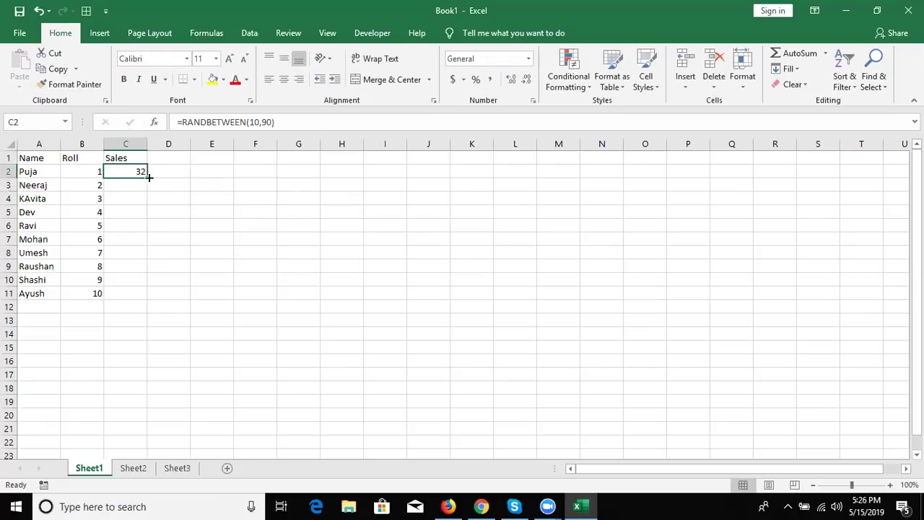
double_click(147, 178)
key("ctrl+c")
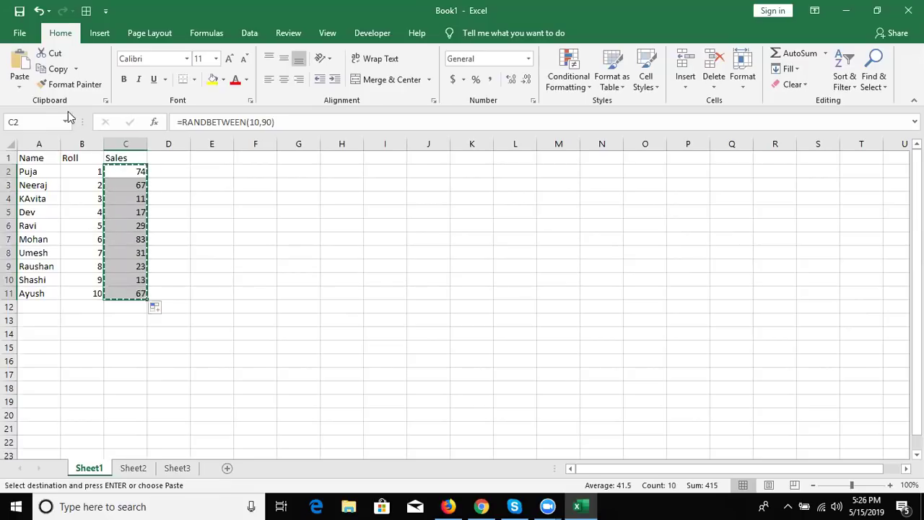
- Paste Sales back as values, give A1:C11 all borders and yellow fill, then copy it
left_click(16, 87)
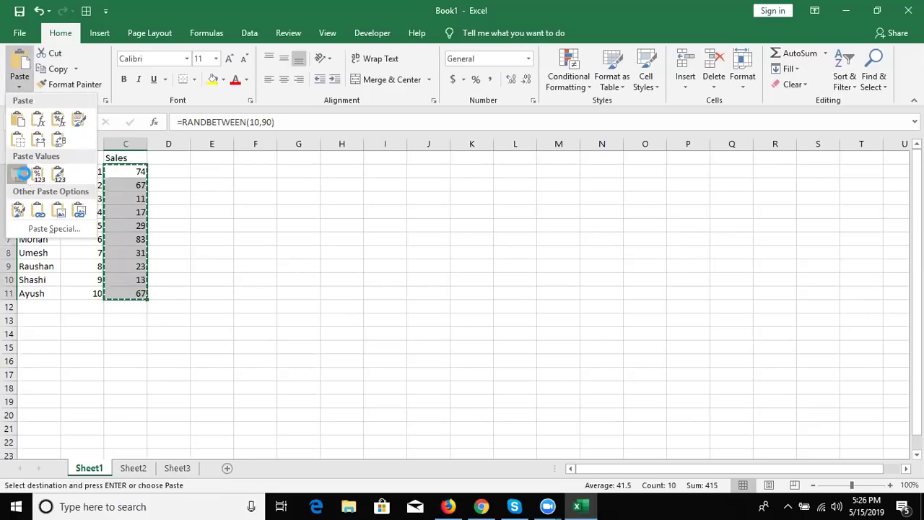
left_click(21, 173)
left_click_drag(27, 160, 137, 296)
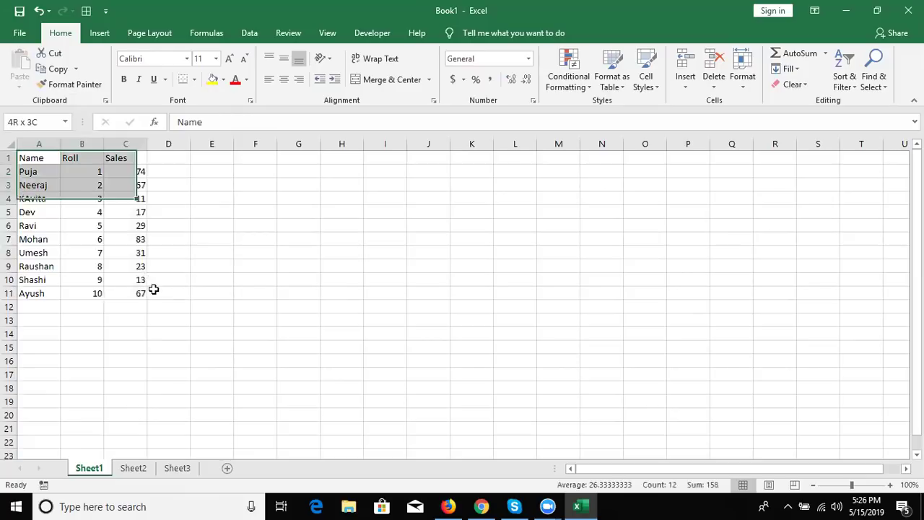
left_click(195, 80)
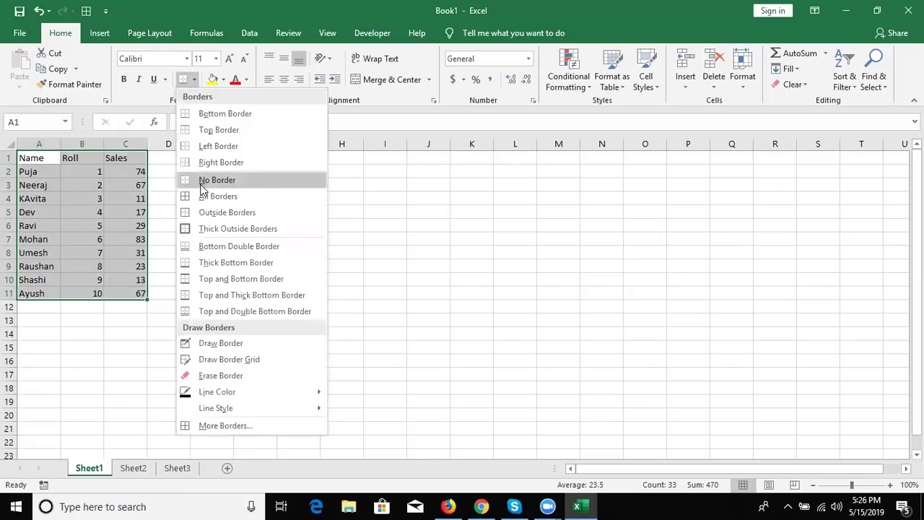
left_click(203, 198)
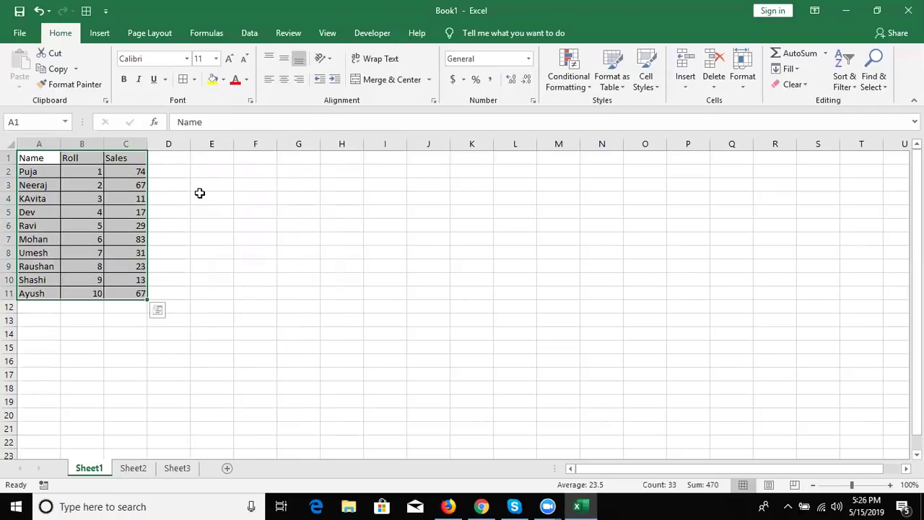
left_click(213, 81)
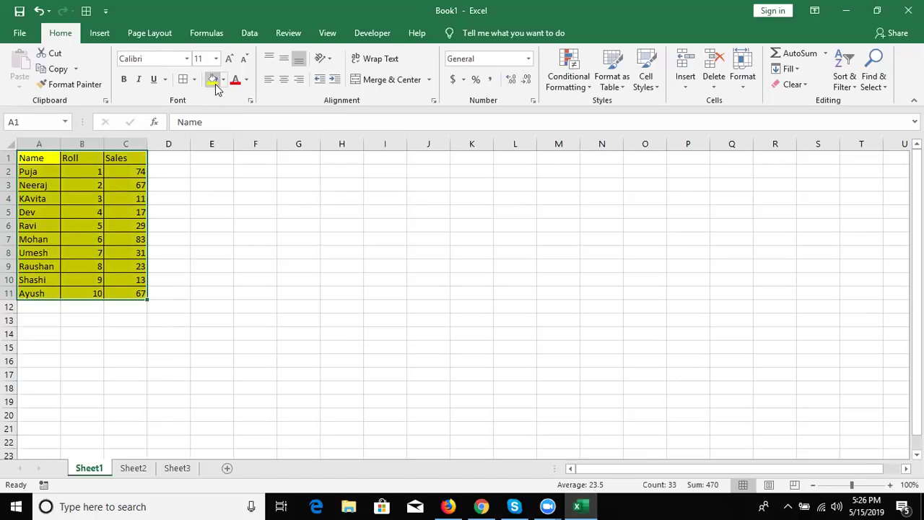
key("ctrl+c")
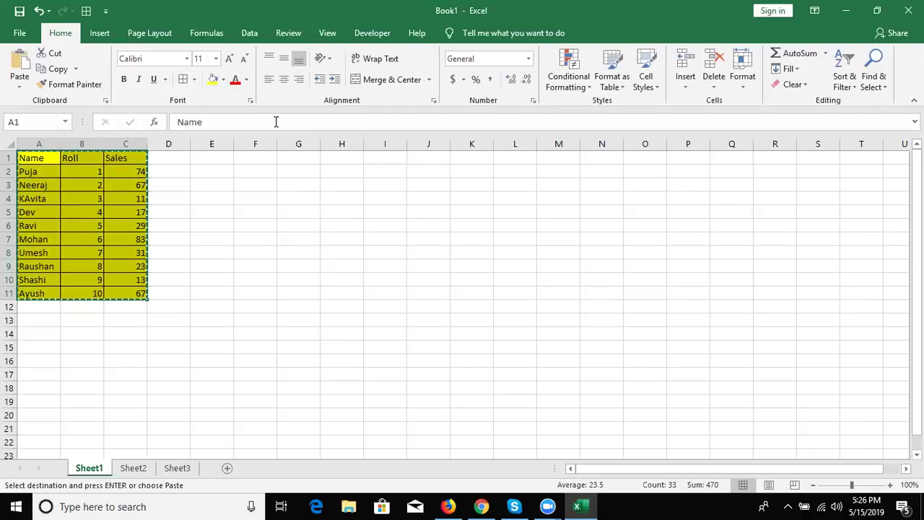
- Paste the copied table as a picture at H1, move it down a row and shrink it
left_click(353, 157)
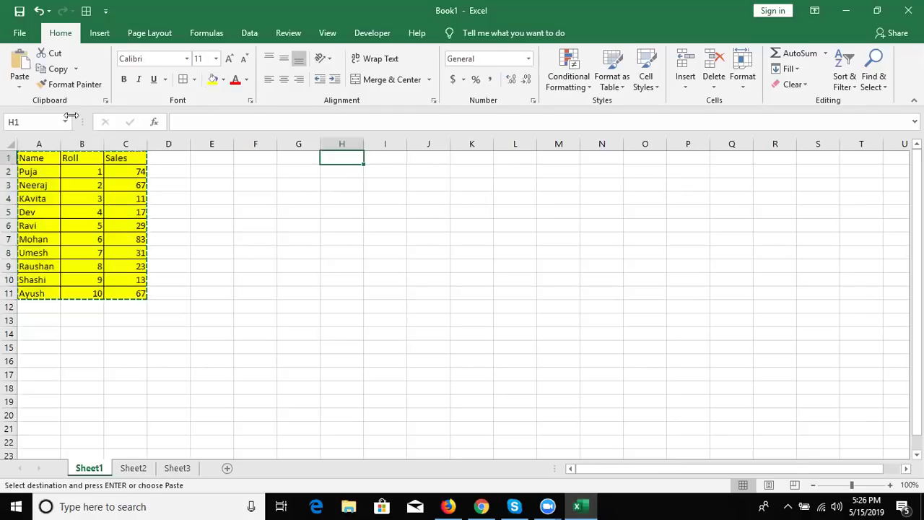
left_click(20, 88)
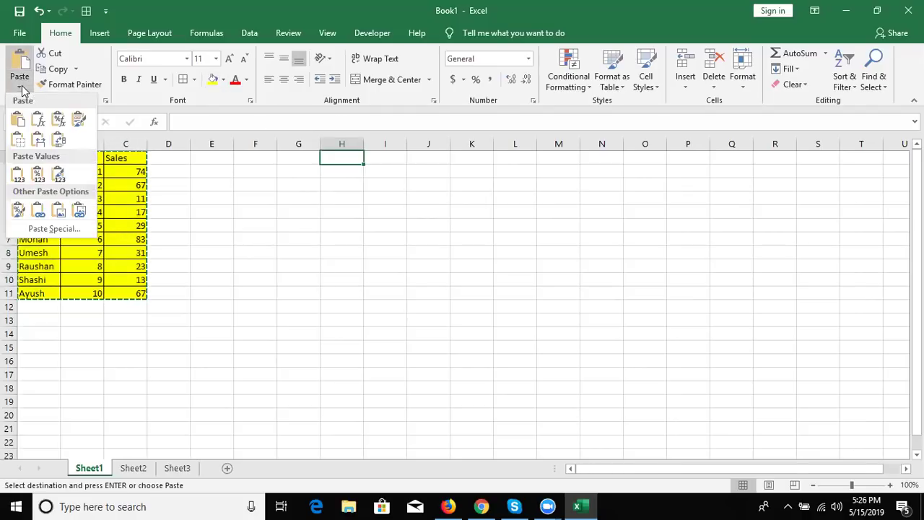
left_click(58, 212)
left_click_drag(369, 245, 362, 268)
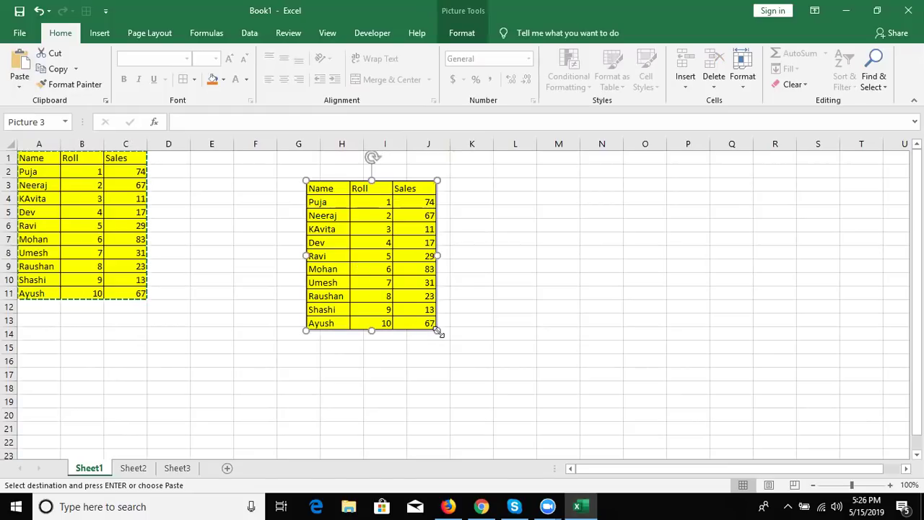
left_click_drag(437, 330, 381, 276)
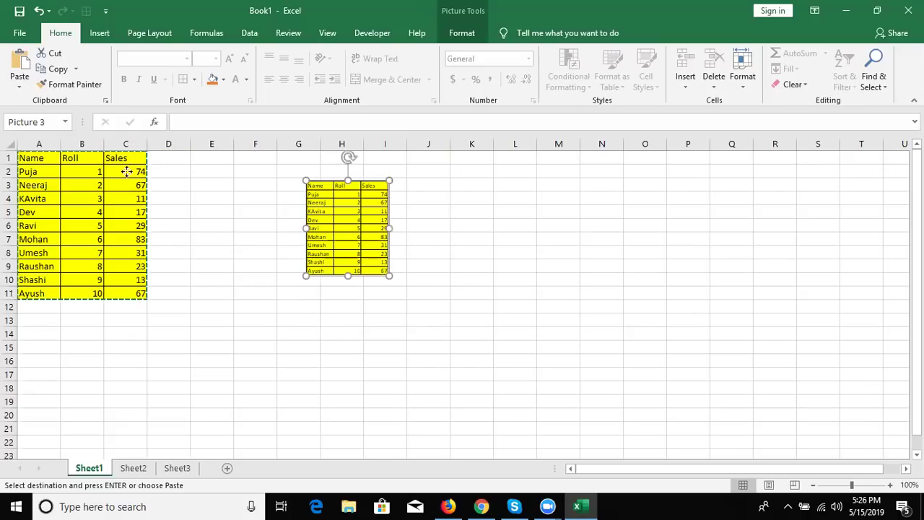
- Narrow column C, then undo the change
left_click(177, 159)
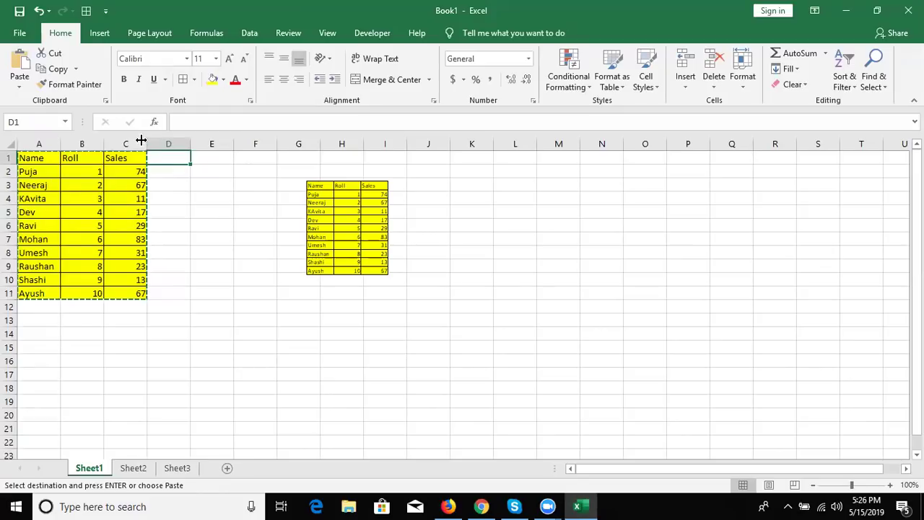
left_click_drag(142, 140, 127, 140)
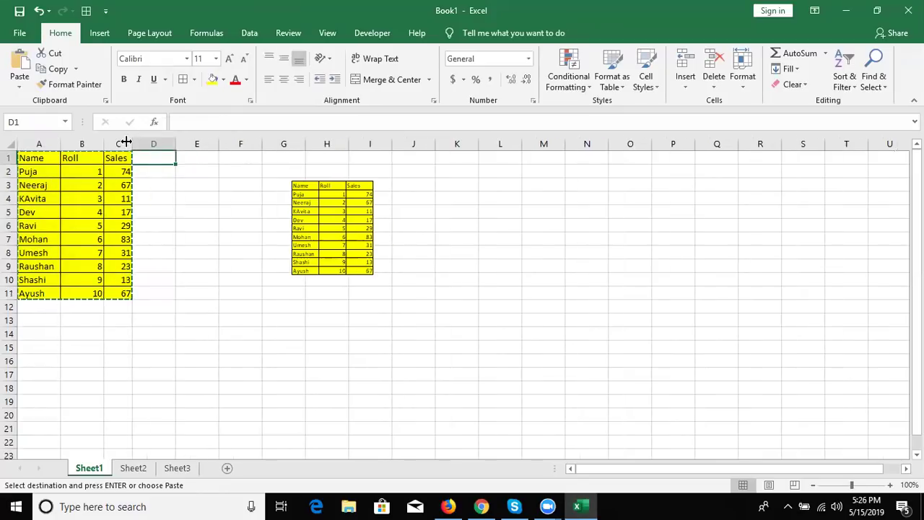
left_click_drag(109, 336, 193, 477)
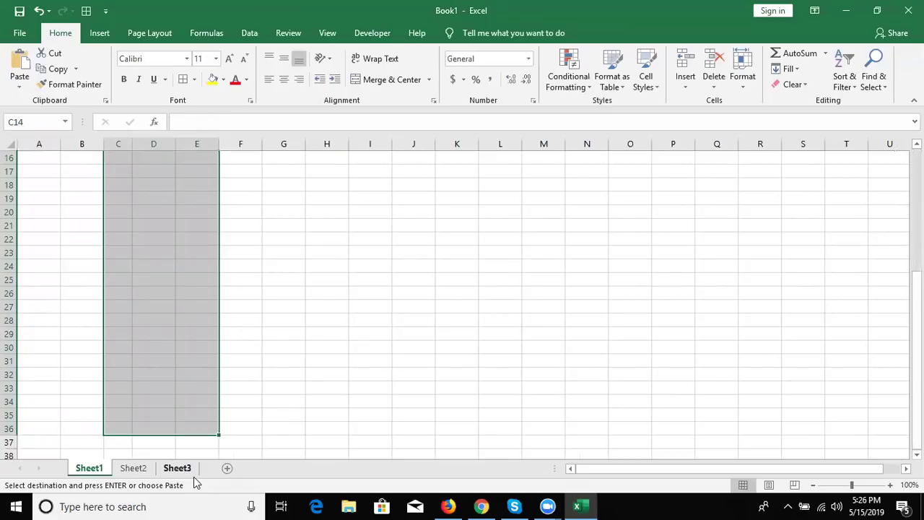
key("Up")
key("Up")
key("Up")
key("Up")
key("Up")
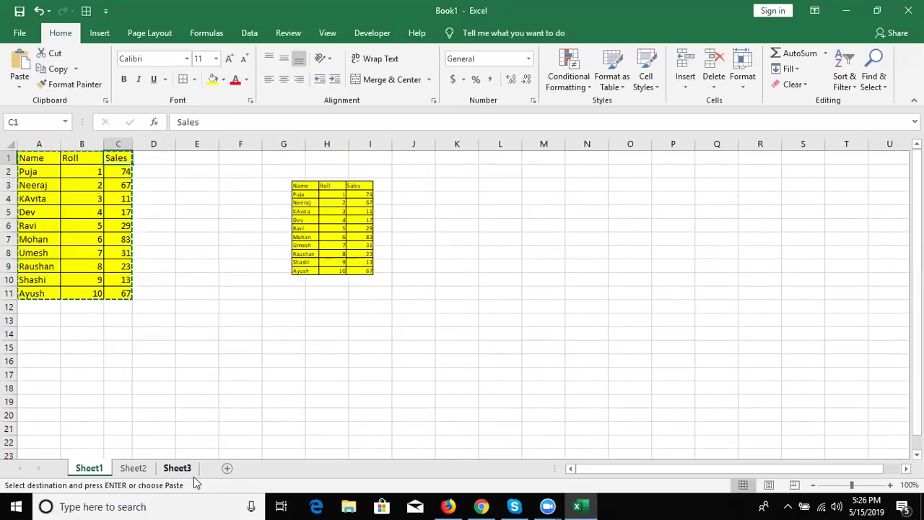
key("ctrl+z")
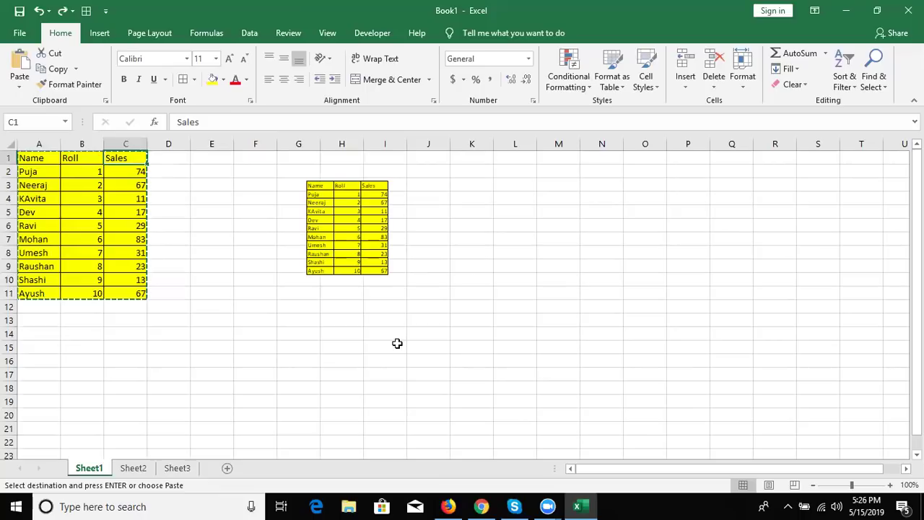
- Move the table picture into columns J–K
left_click_drag(357, 227, 493, 204)
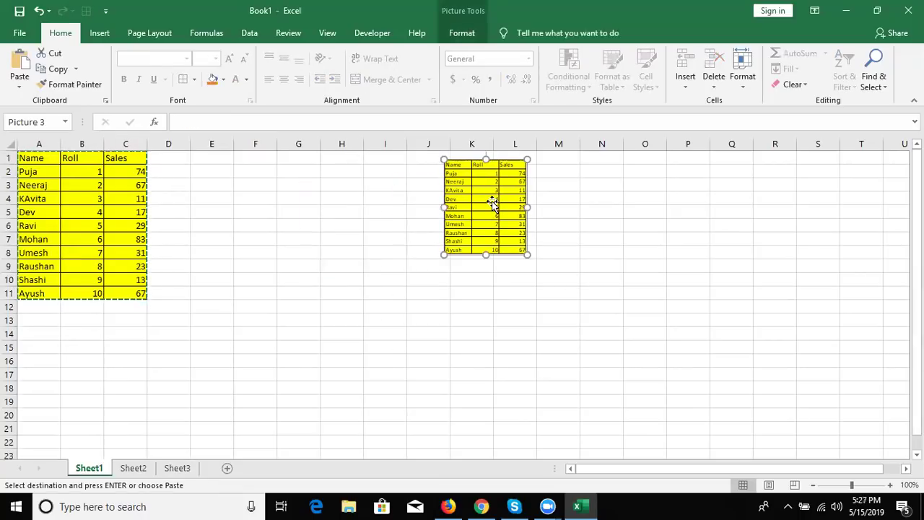
left_click_drag(484, 205, 467, 220)
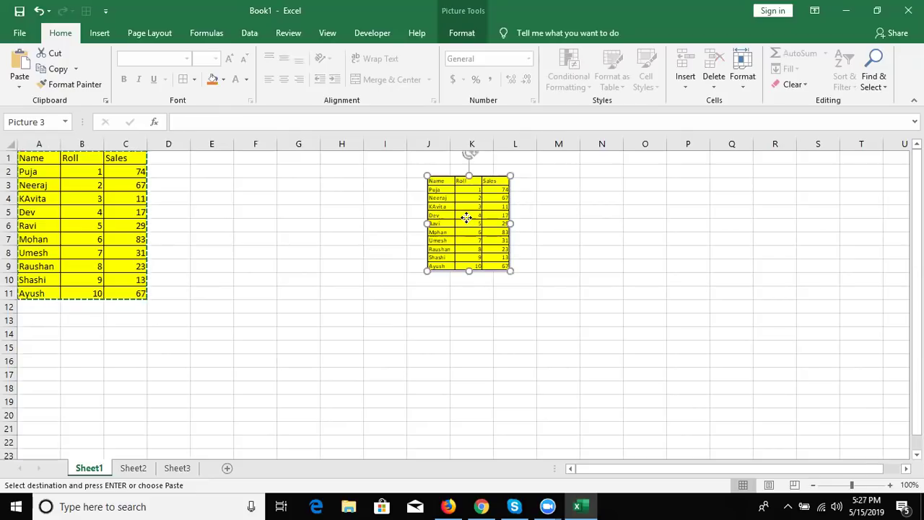
right_click(468, 222)
left_click(444, 195)
- Delete the static table picture and select I1 as the paste destination
left_click(132, 199)
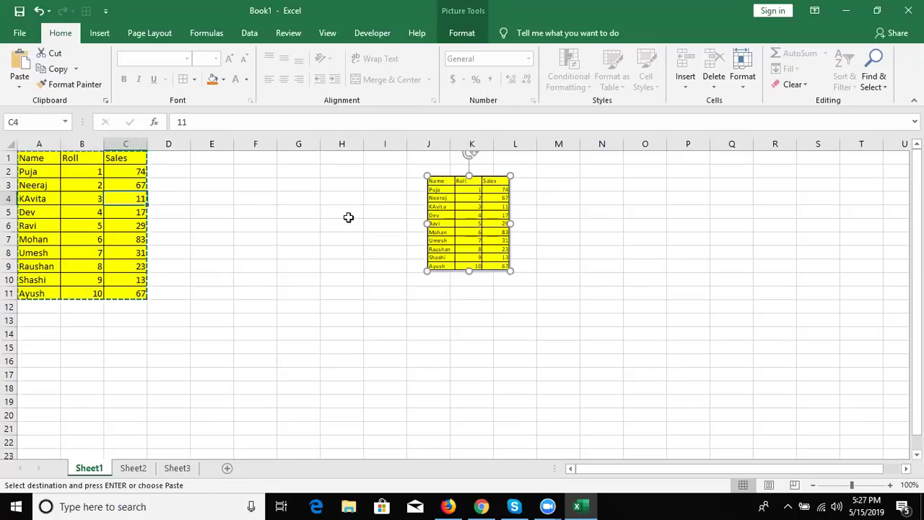
left_click(435, 228)
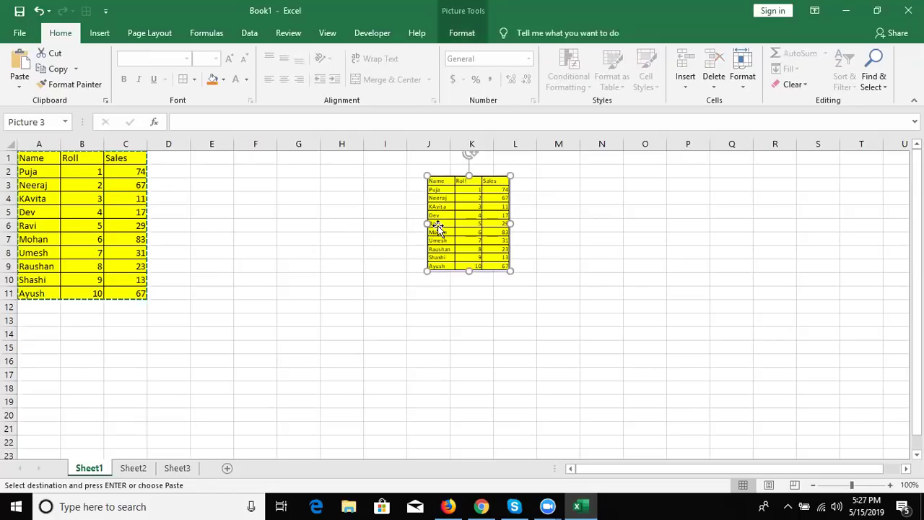
left_click_drag(40, 278, 112, 280)
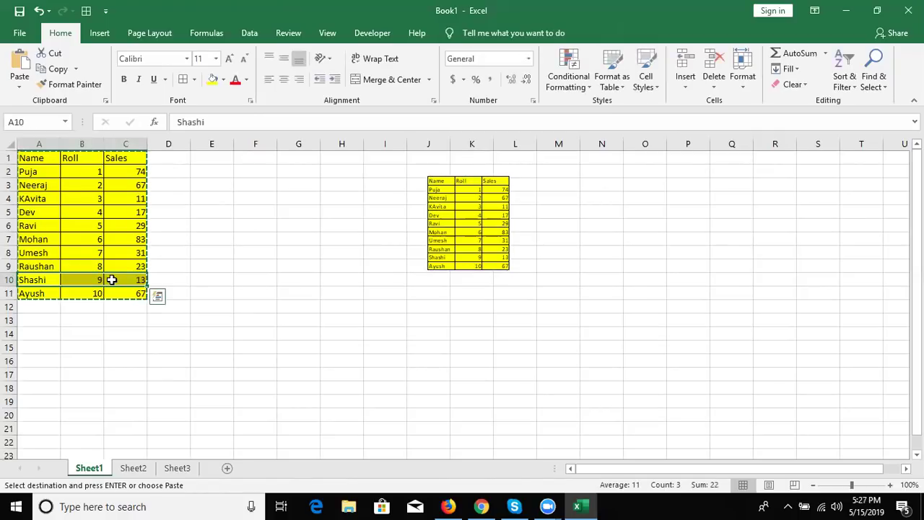
left_click(476, 240)
key("Delete")
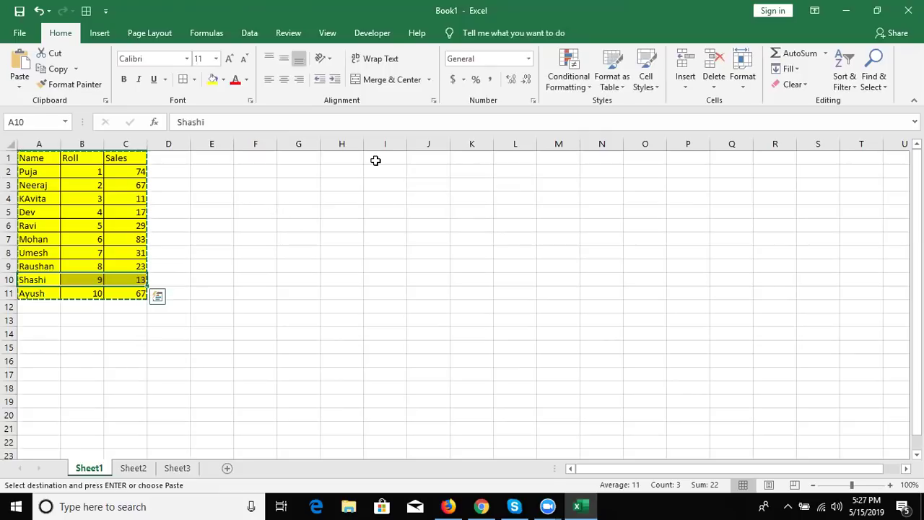
left_click(378, 158)
- Paste the copied table as a linked picture at I1 and nudge it up and left
left_click(19, 83)
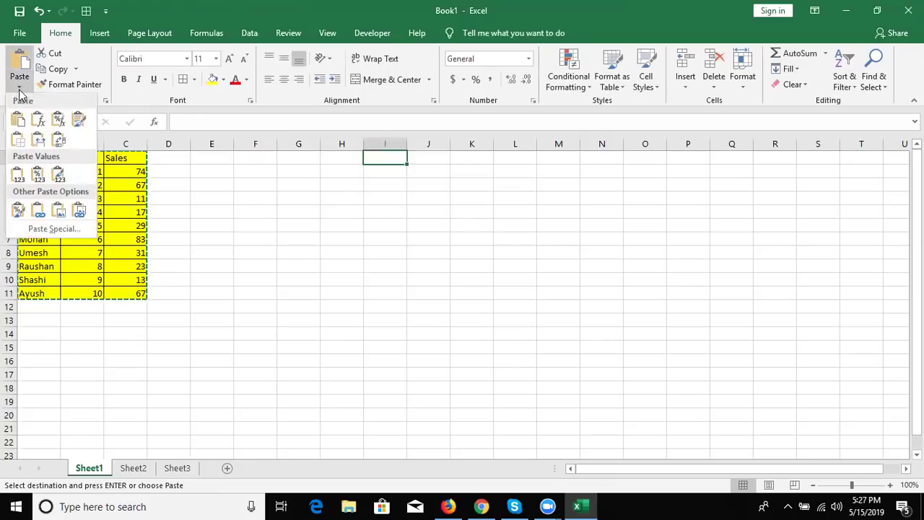
left_click(81, 214)
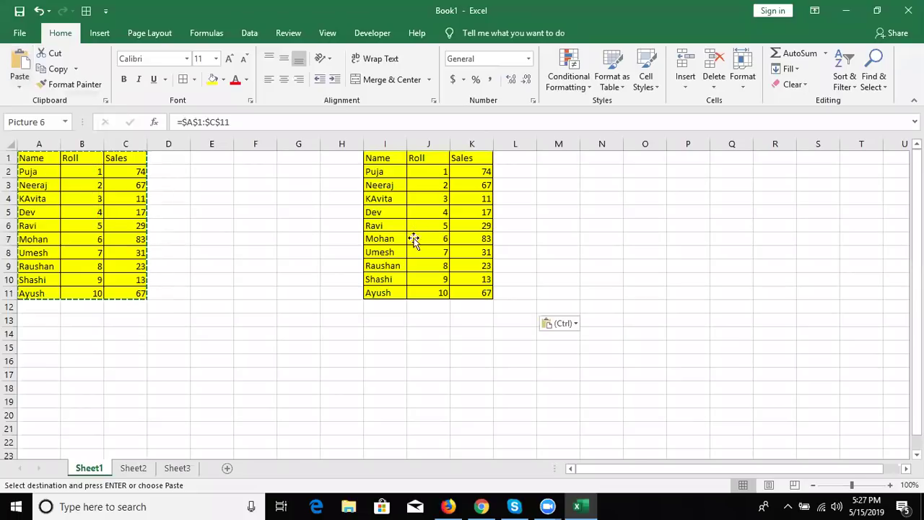
left_click(266, 266)
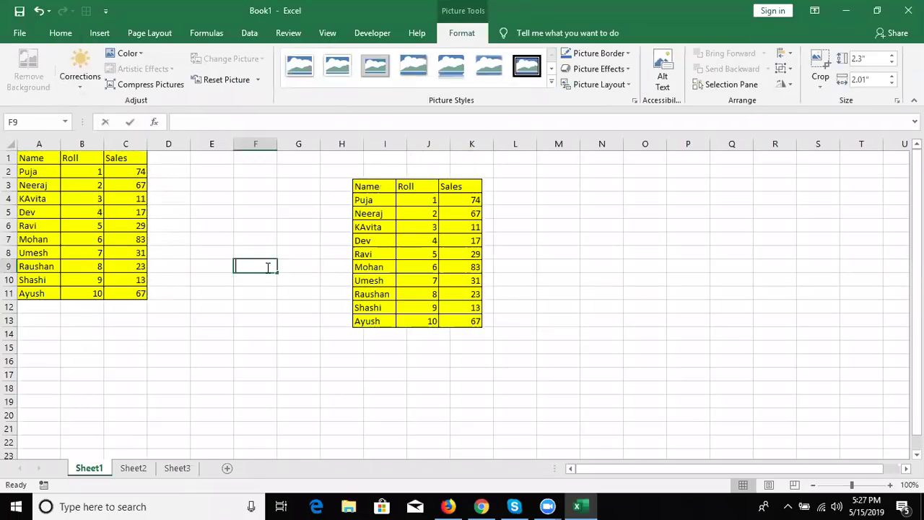
left_click_drag(387, 271, 372, 260)
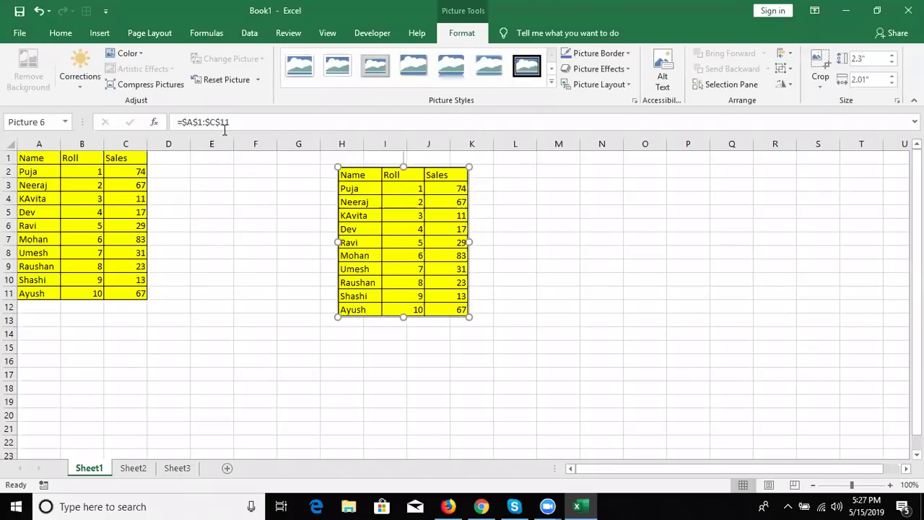
- Change C4 to 65 and fill C5 green, watching the linked picture update
left_click(132, 197)
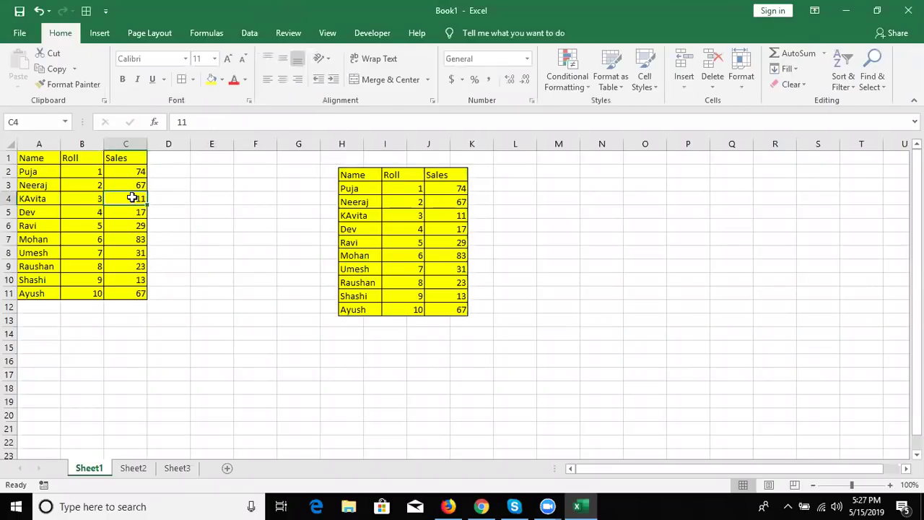
type("65")
key("Return")
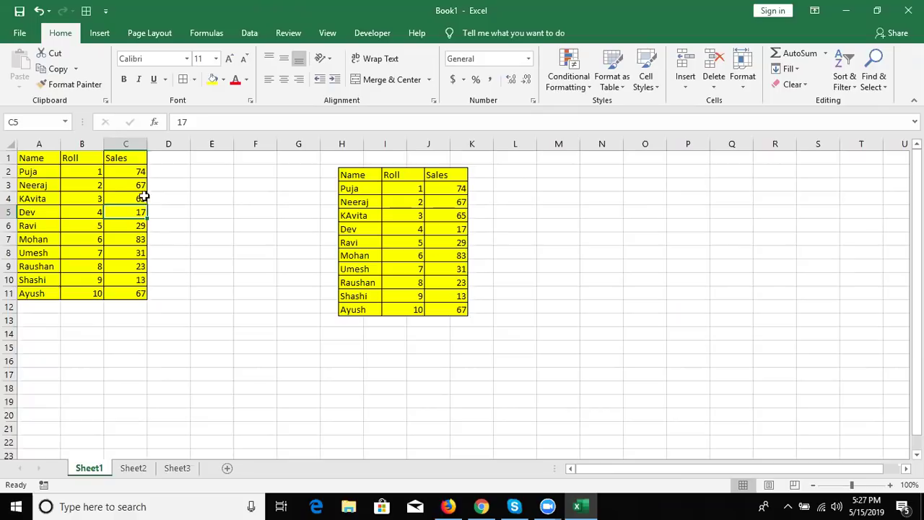
left_click(224, 81)
left_click(269, 184)
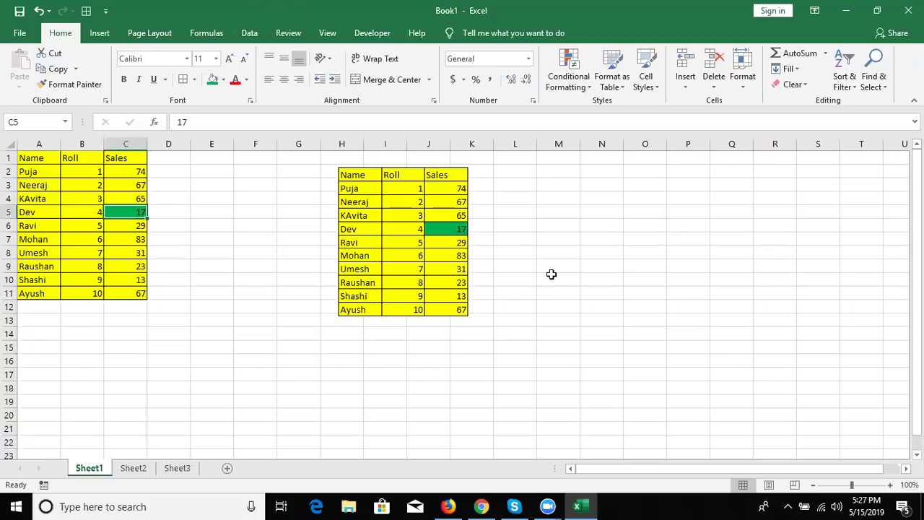
left_click(547, 276)
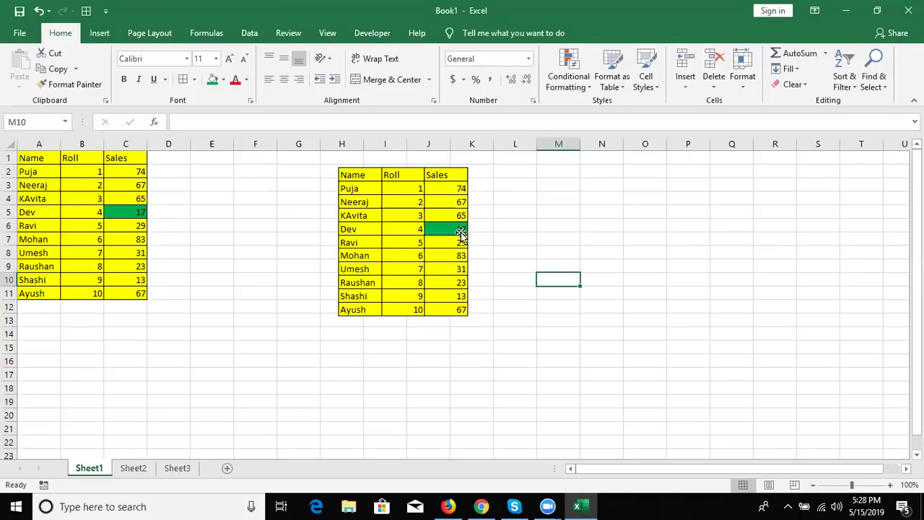
- Fill row 11 down to add a row-12 entry for Raju with roll 10 and sales 67
left_click(58, 298)
left_click_drag(60, 300, 146, 311)
type("Raju")
left_click(90, 295)
left_click(127, 293)
left_click(271, 276)
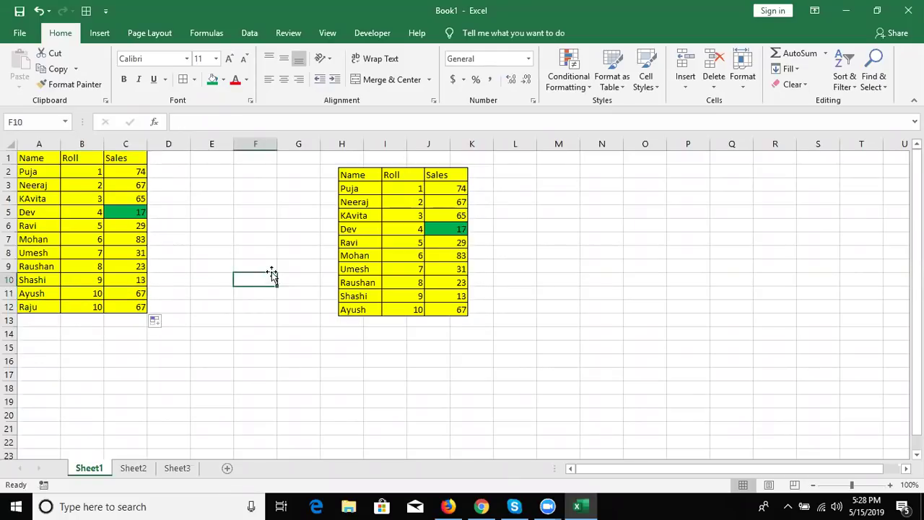
- Extend the linked picture's source reference to =$A$1:$C$12
left_click(360, 265)
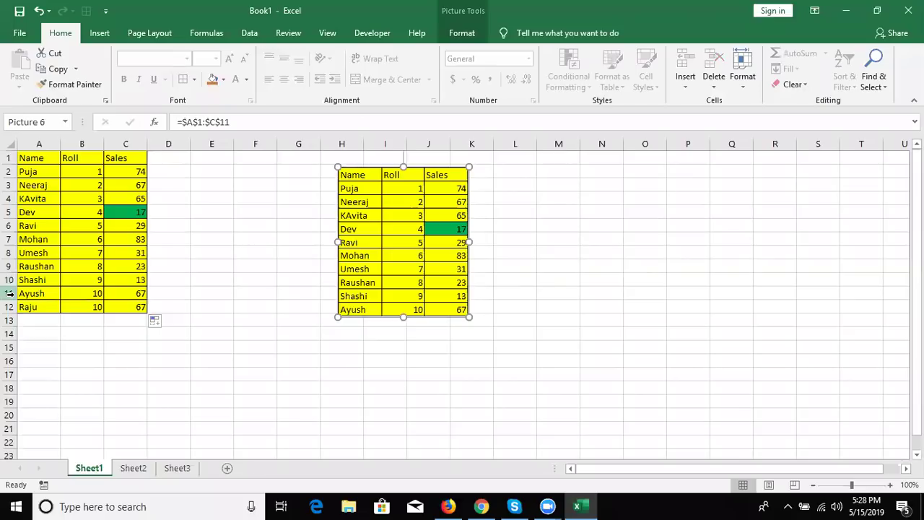
left_click(239, 127)
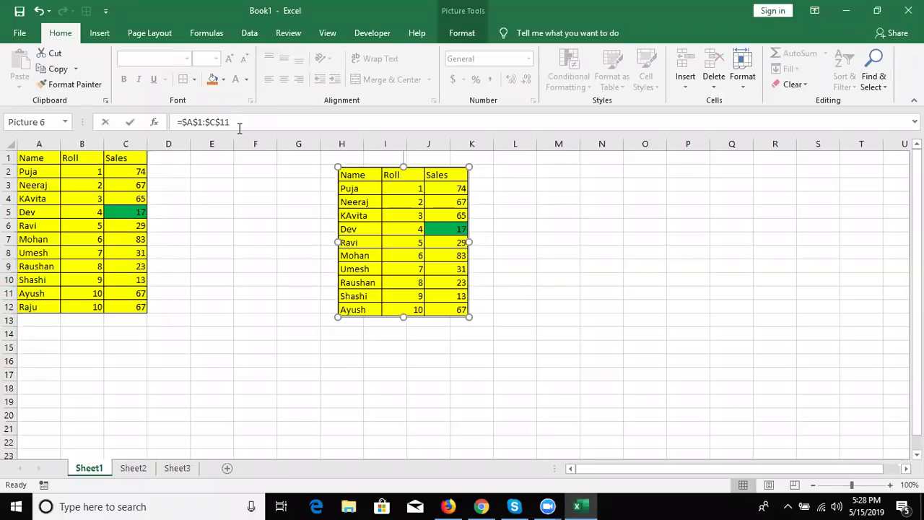
key("BackSpace")
type("2")
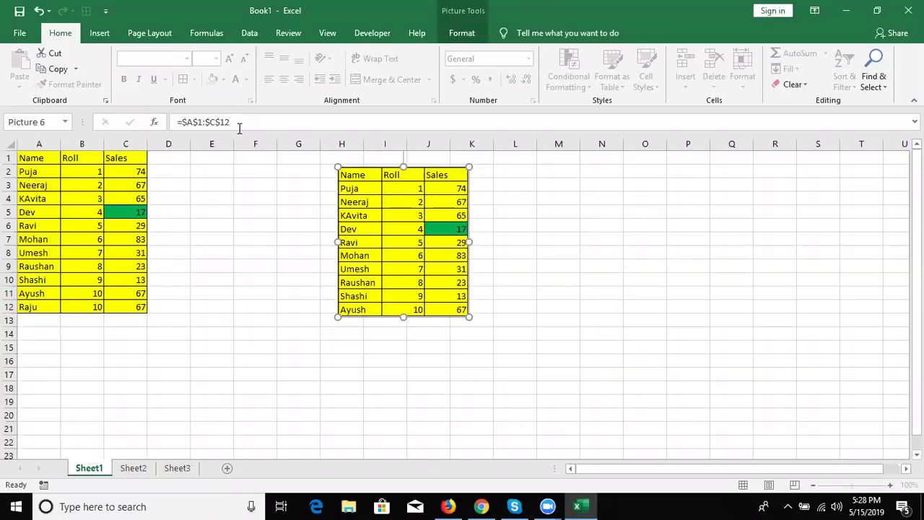
key("Return")
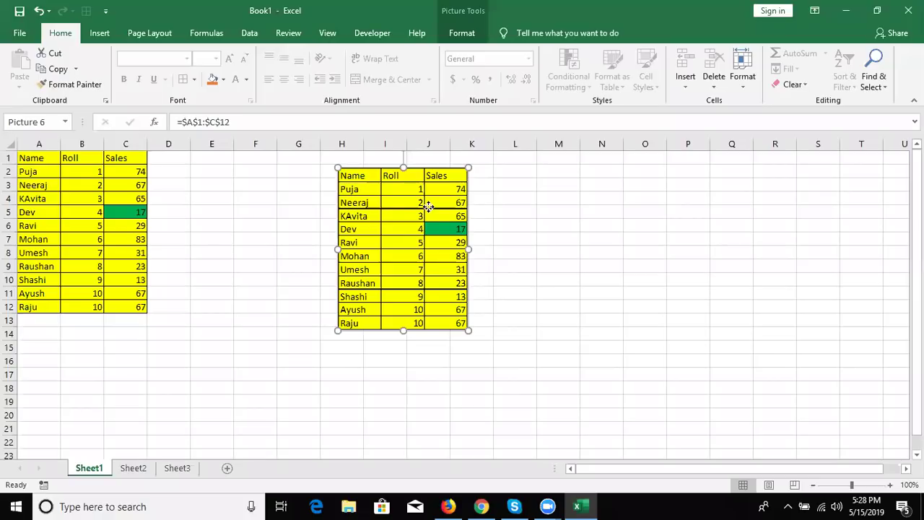
- Shift the linked picture slightly, then delete it
left_click_drag(428, 207, 414, 203)
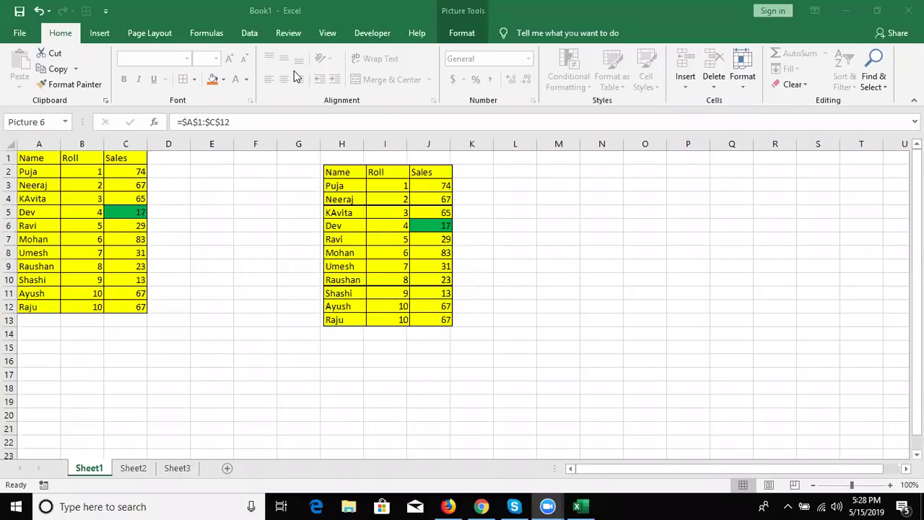
left_click(413, 218)
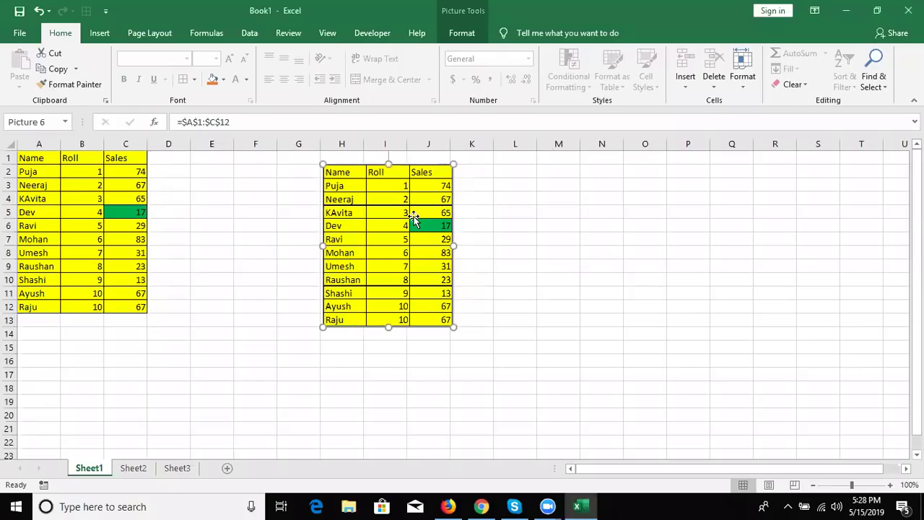
key("Delete")
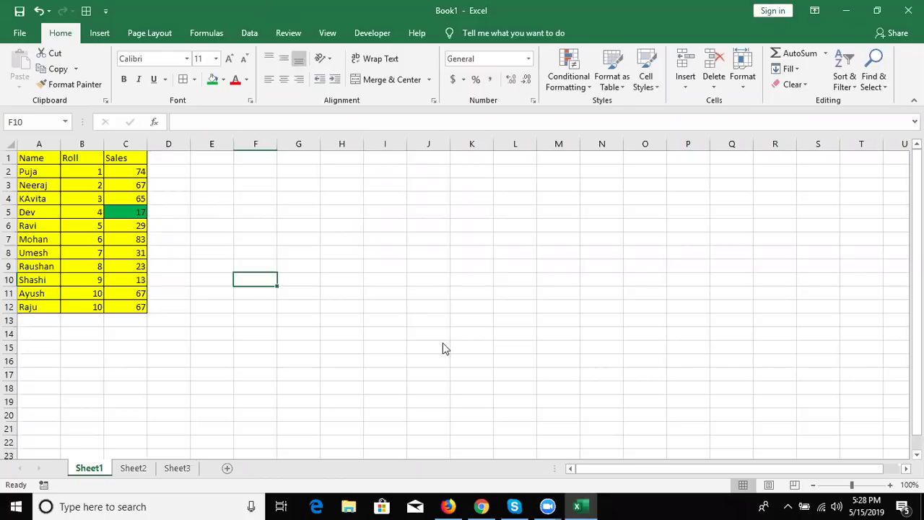
- Launch PowerPoint from the Start menu search
key("super")
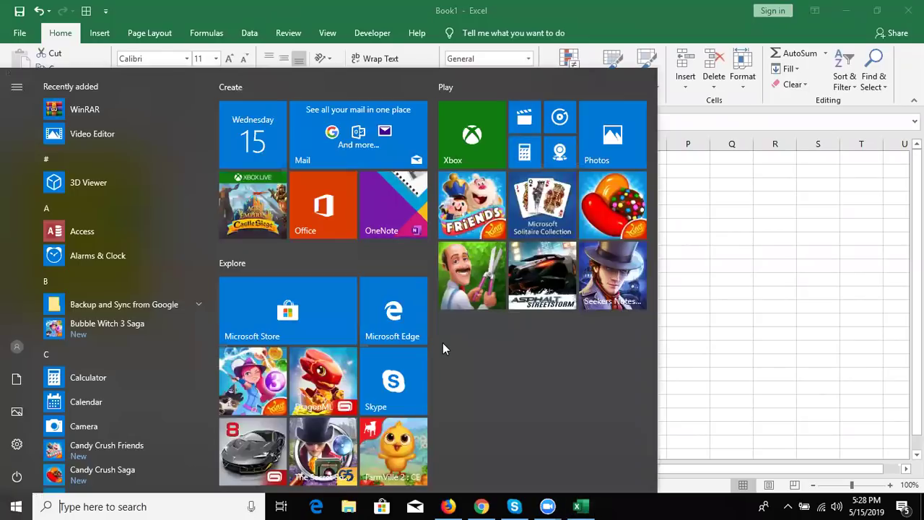
type("w")
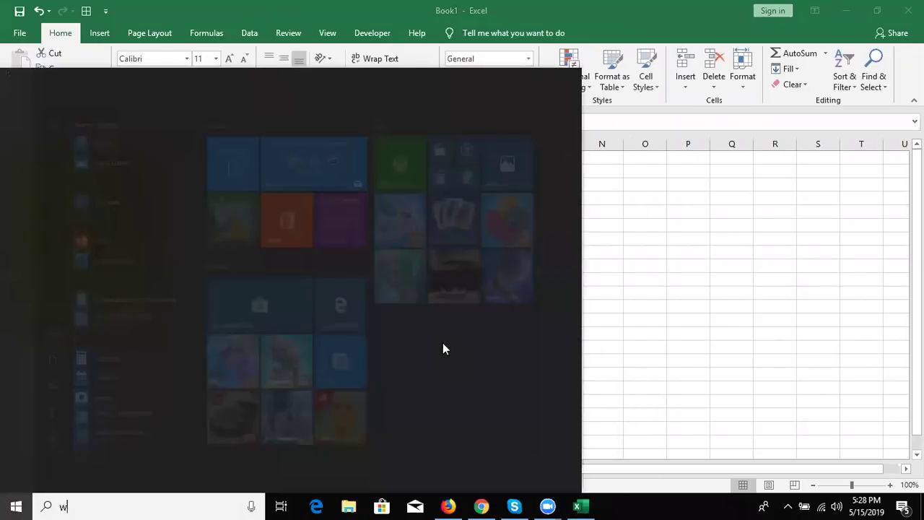
key("BackSpace")
type("powerPoint")
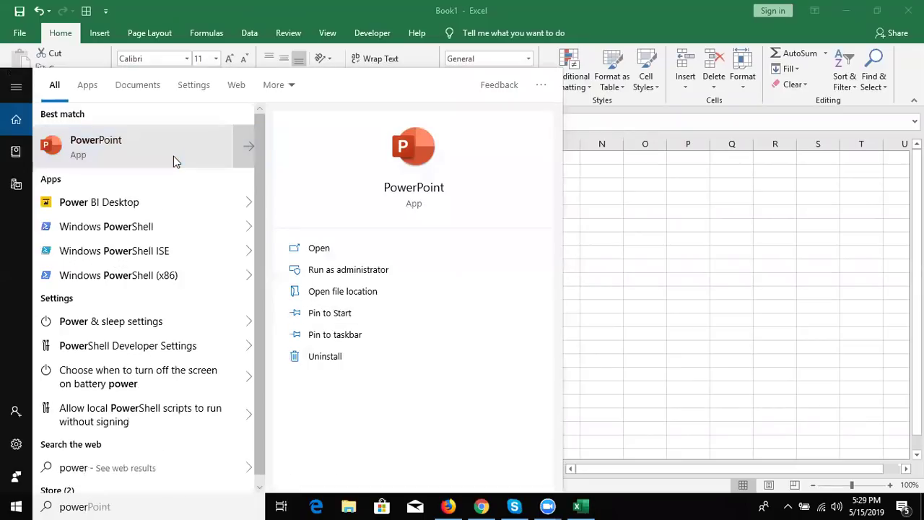
left_click(173, 156)
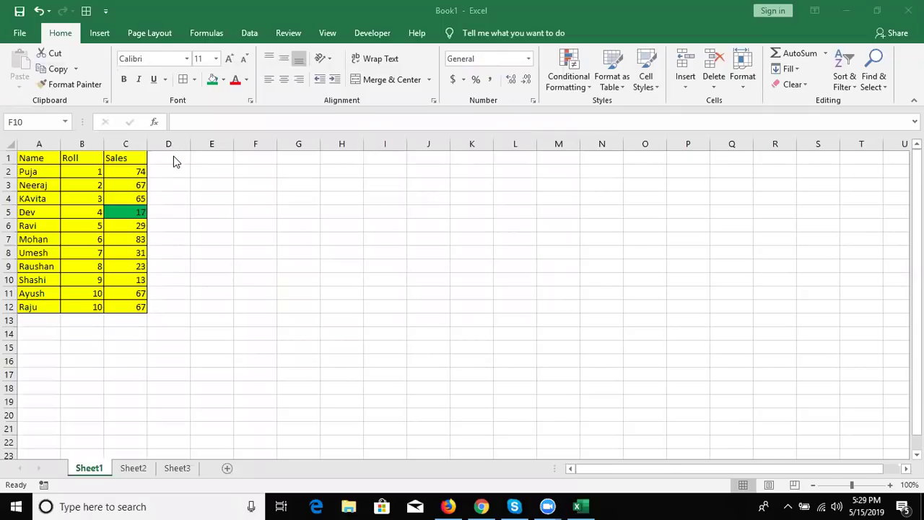
- Launch Word and Outlook from the Start menu, dismissing the default program prompt
key("super")
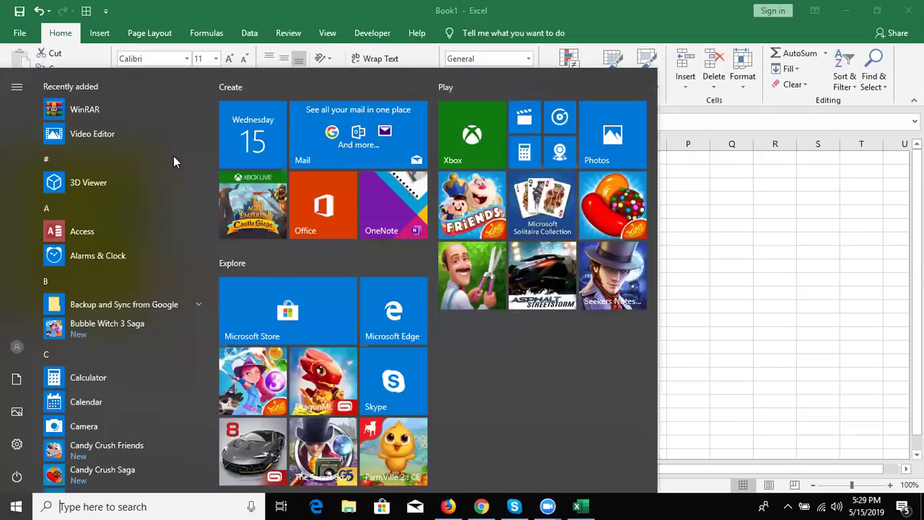
type("word")
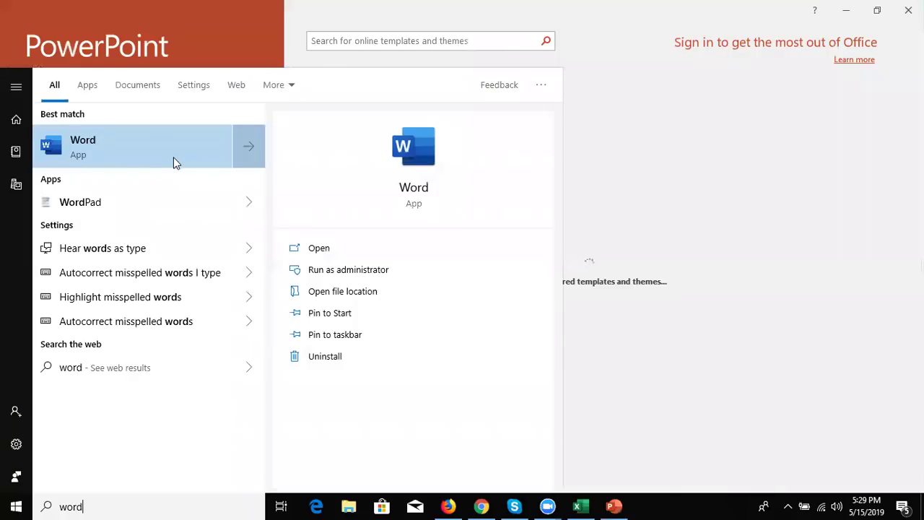
left_click(152, 153)
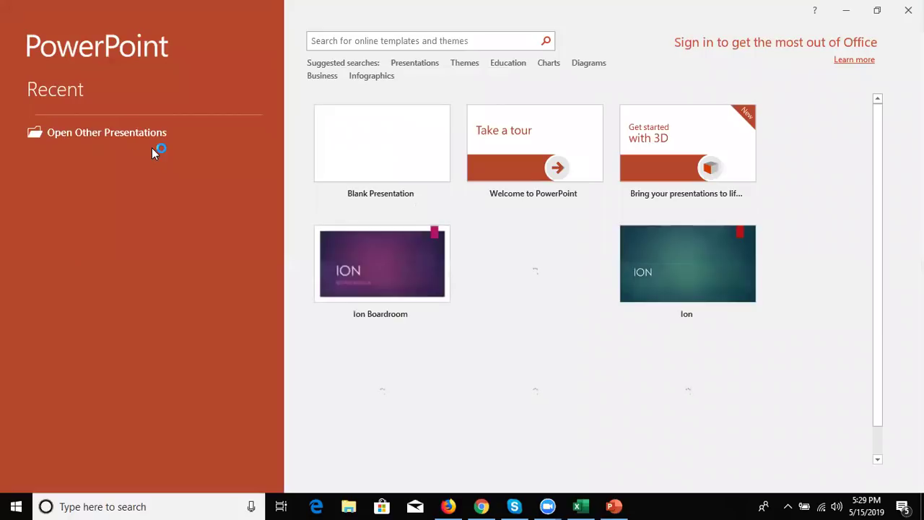
key("super")
type("o")
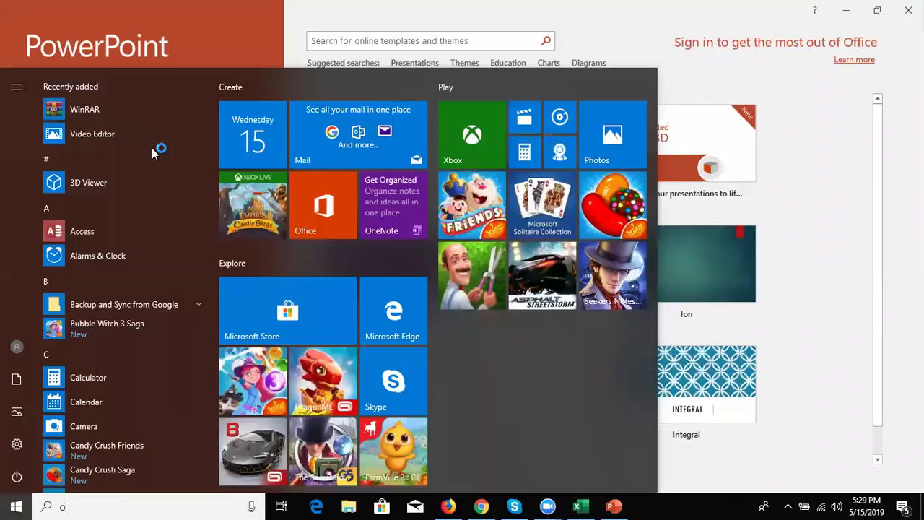
type("ut")
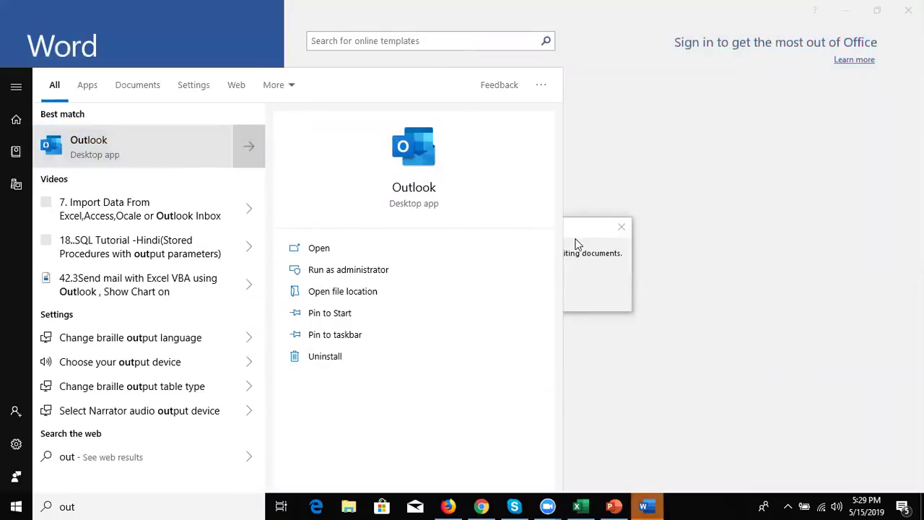
left_click(578, 242)
left_click(495, 300)
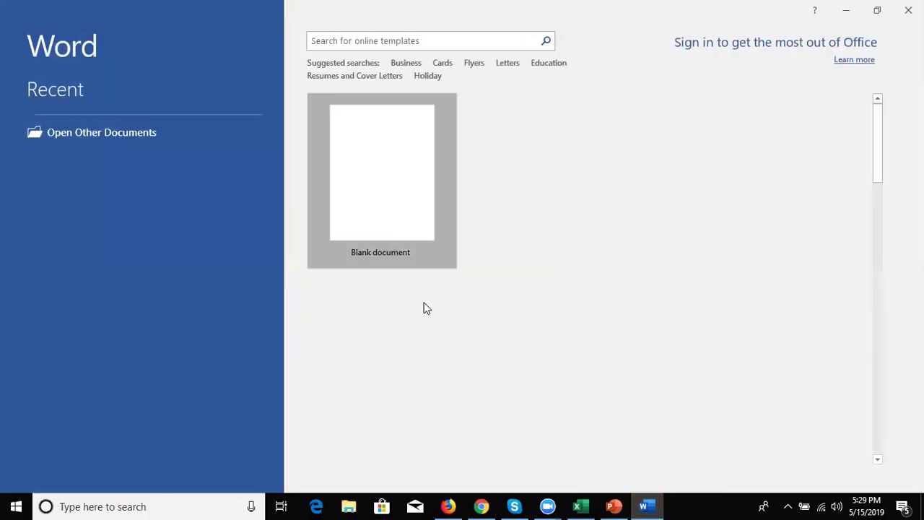
- Create a blank Word document and a blank PowerPoint presentation
left_click(416, 238)
left_click(613, 506)
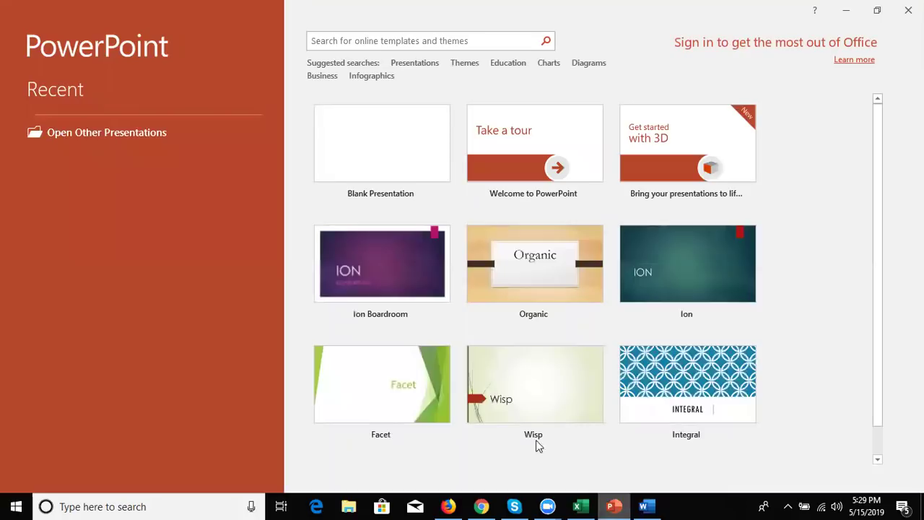
left_click(379, 168)
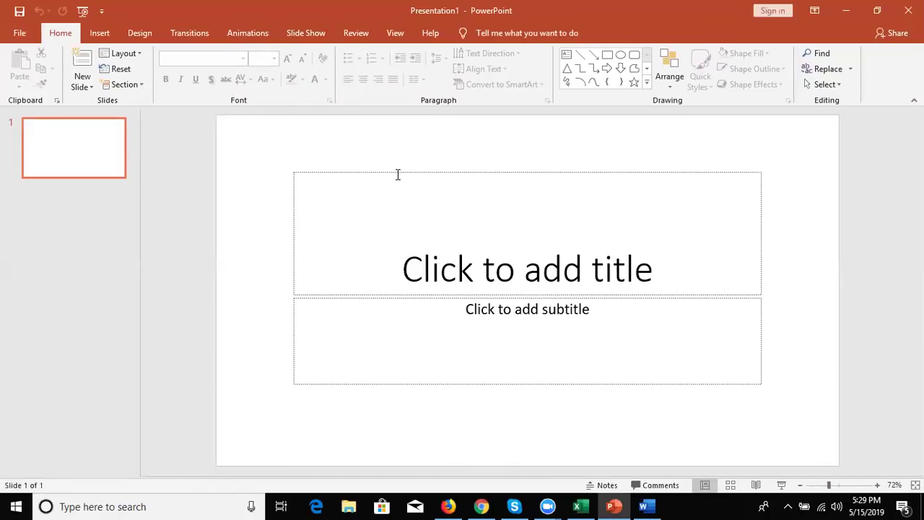
- Delete the title and subtitle placeholders from the slide
left_click(396, 173)
key("Delete")
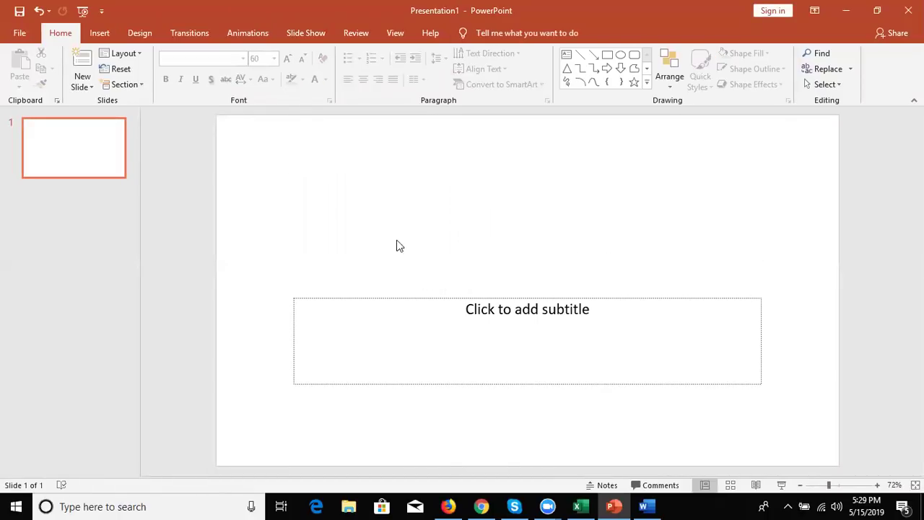
left_click(397, 300)
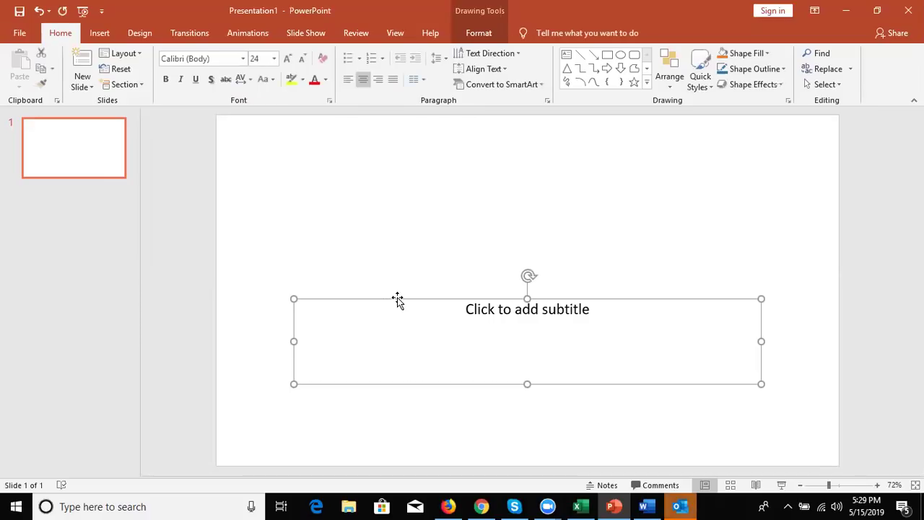
key("Delete")
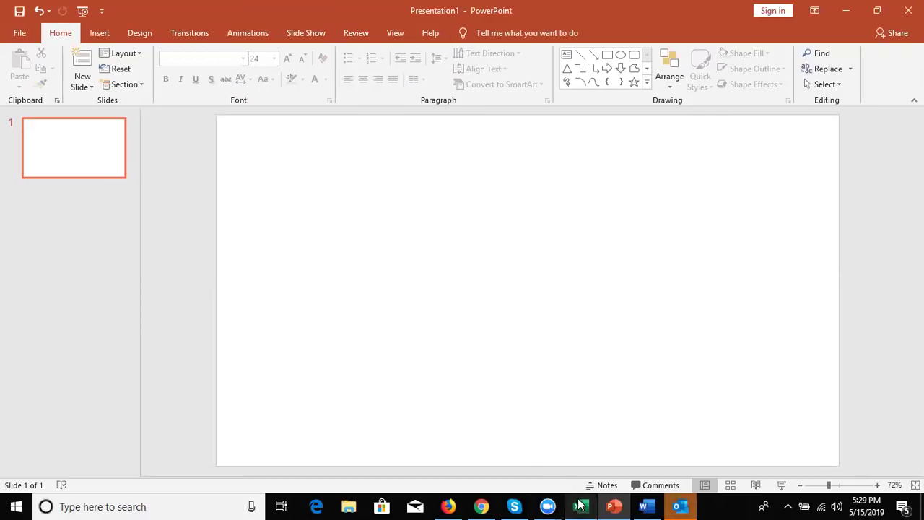
- Copy the whole Name/Roll/Sales table in Excel
left_click(579, 505)
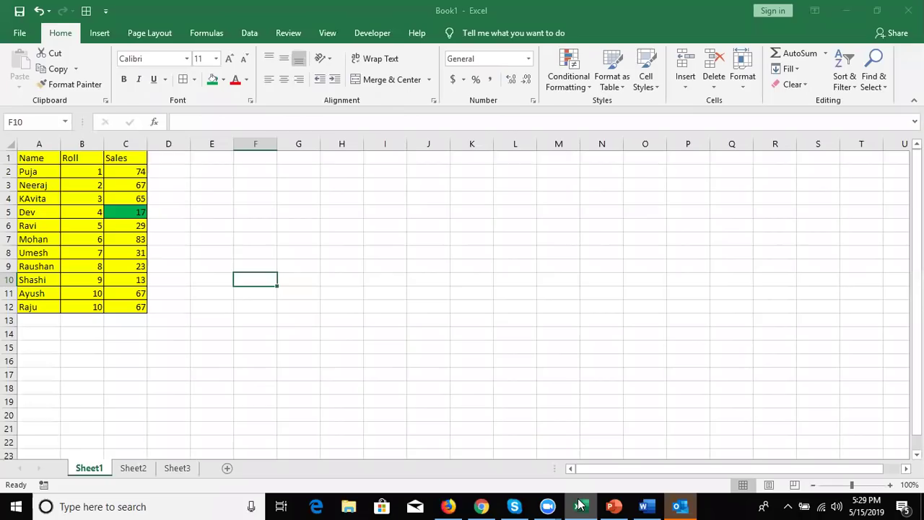
left_click(36, 163)
key("ctrl+a")
key("ctrl+c")
- Paste the table onto the slide as a linked Excel worksheet object
key("alt+Tab")
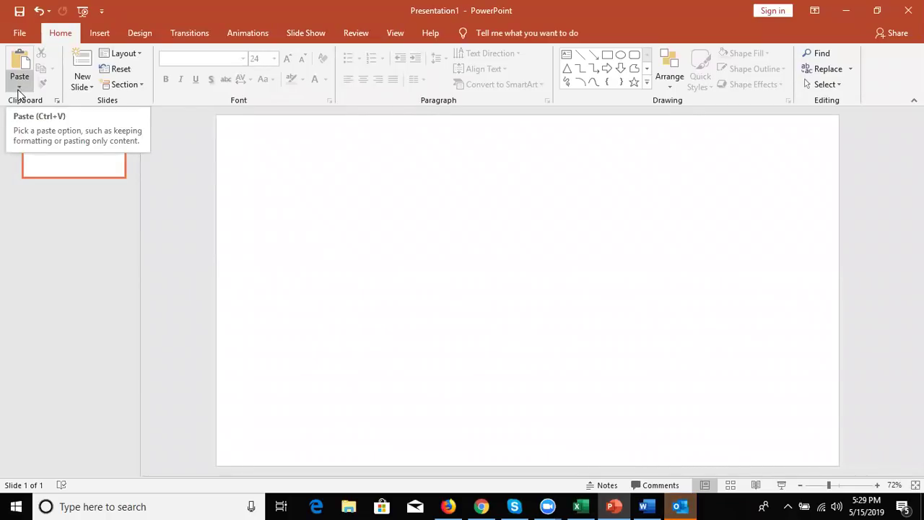
left_click(18, 90)
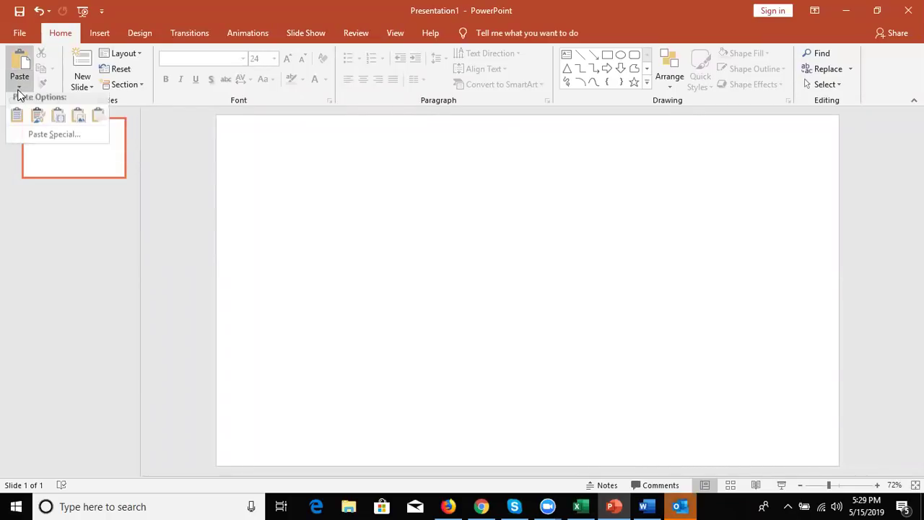
left_click(41, 142)
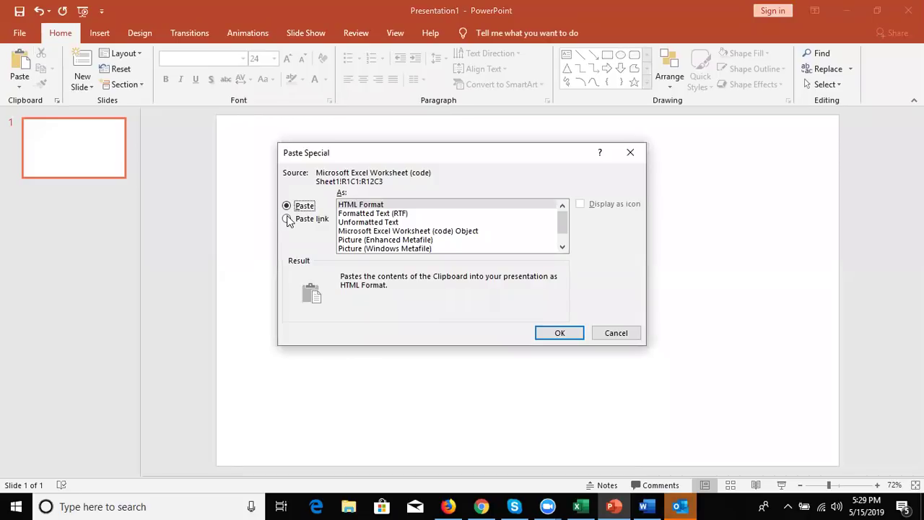
left_click(287, 220)
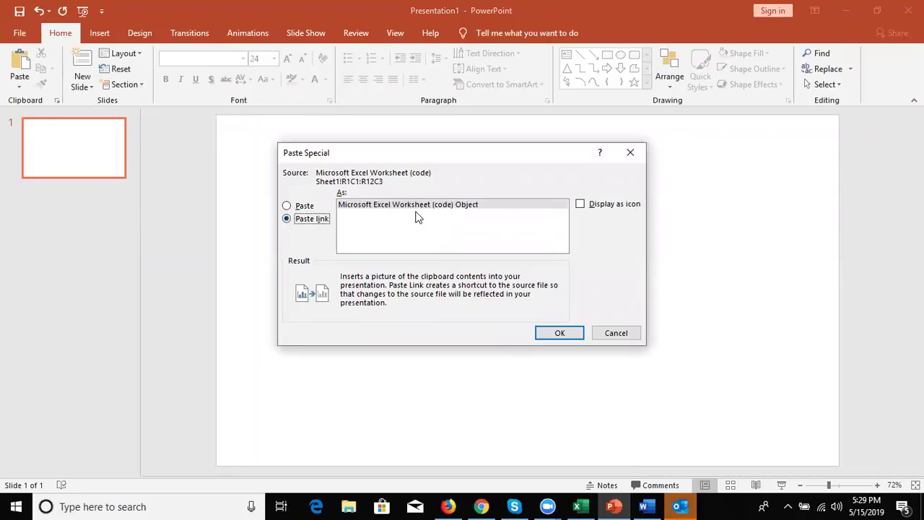
left_click(559, 334)
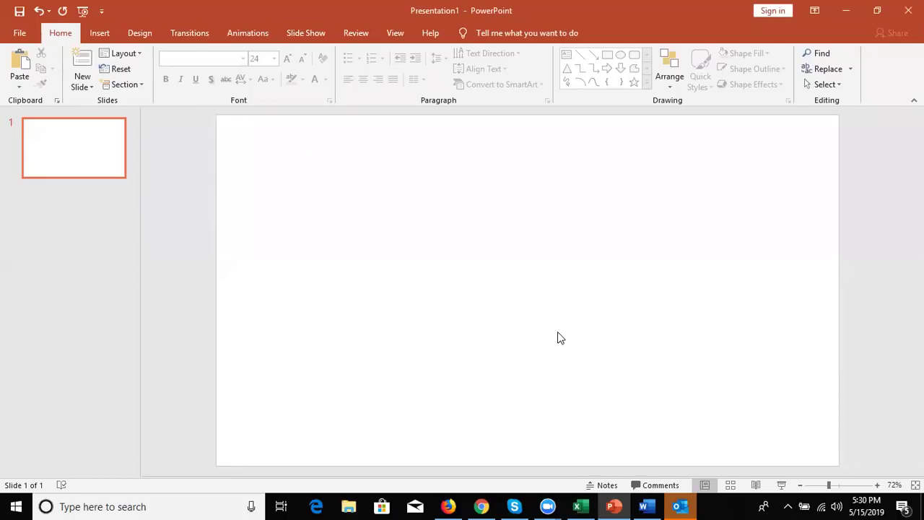
left_click(650, 506)
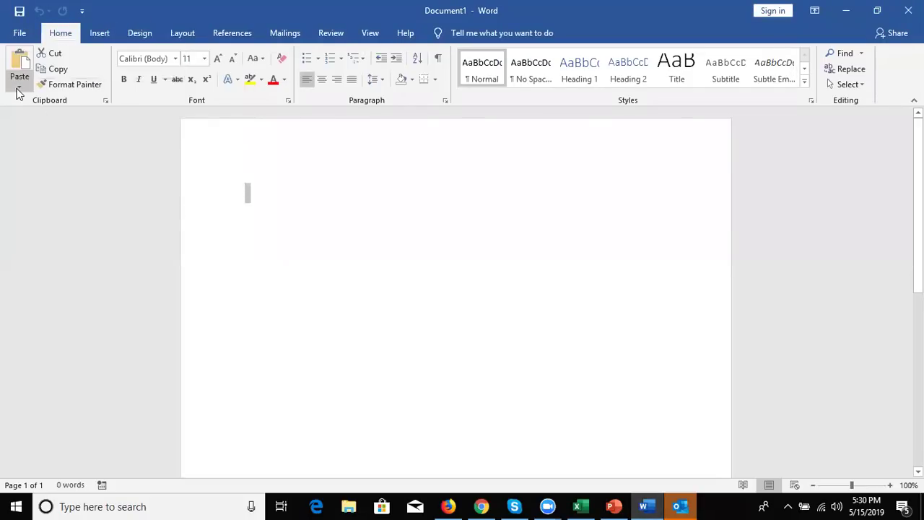
- Paste-link the copied table into the Word document as a Microsoft Excel Worksheet Object
left_click(19, 87)
left_click(42, 138)
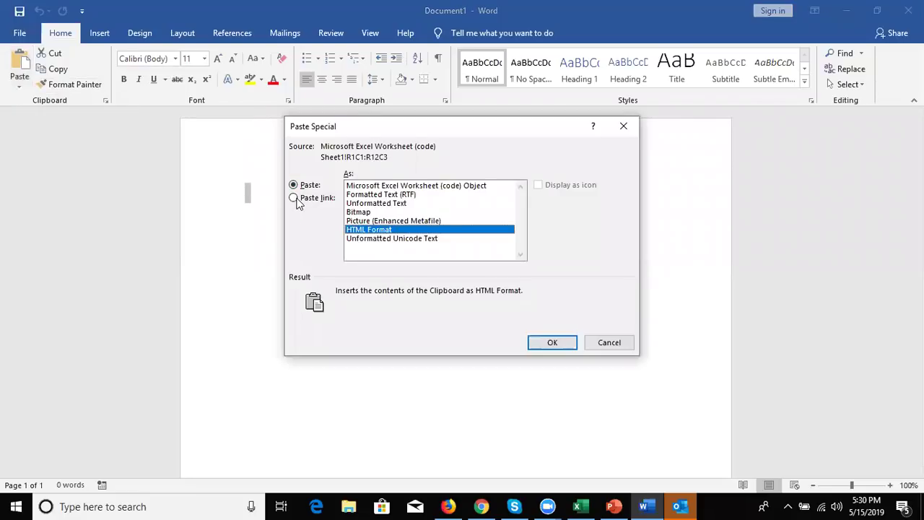
left_click(294, 198)
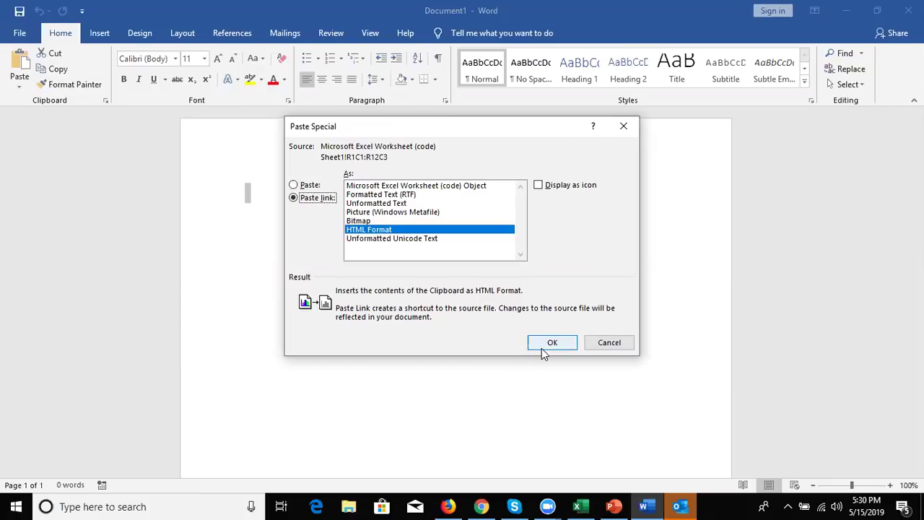
left_click(388, 189)
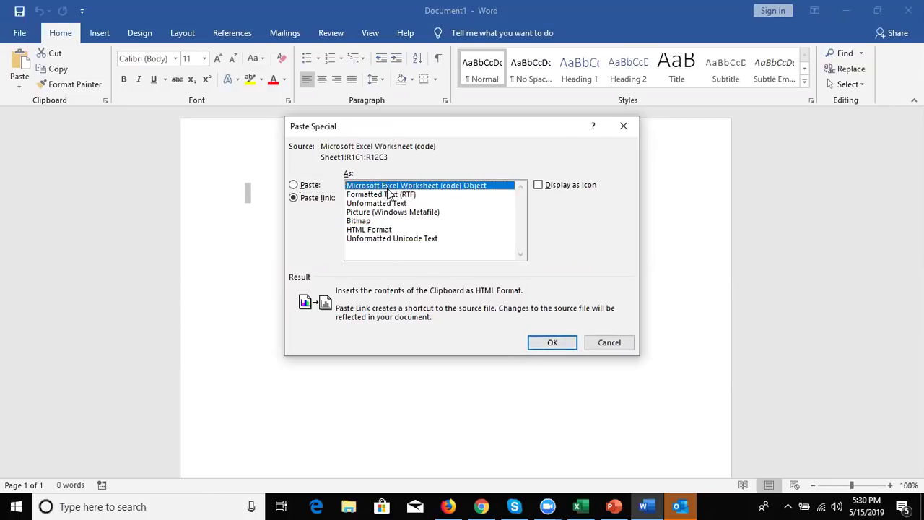
left_click(550, 346)
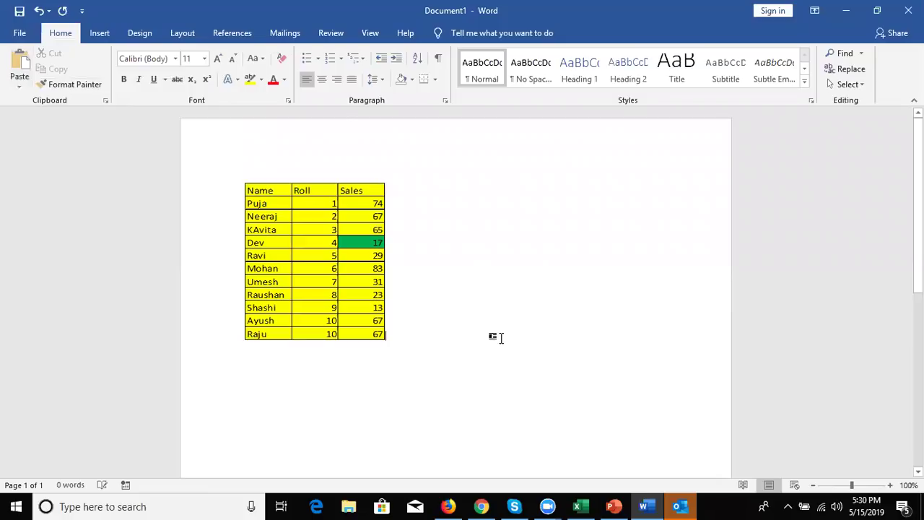
- Change Excel cell C5 from 17 to 105 and check the linked tables in PowerPoint and Word
left_click(578, 505)
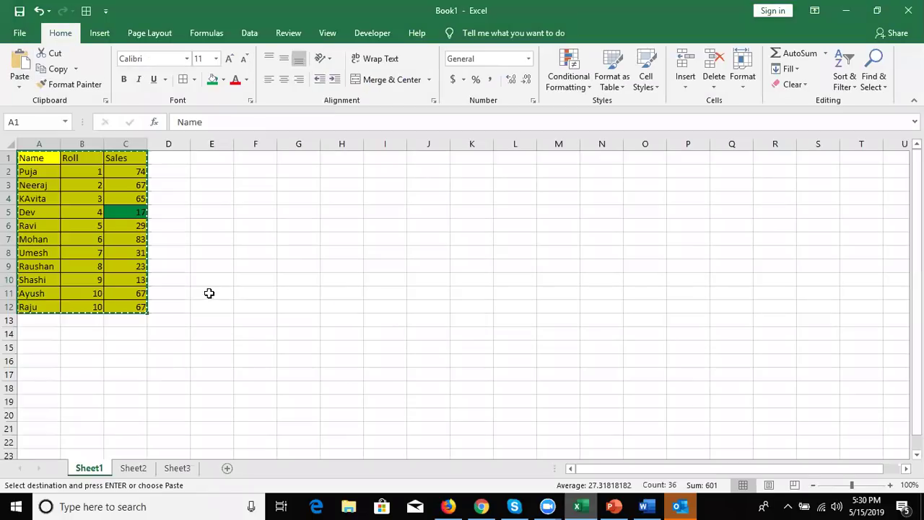
left_click(128, 210)
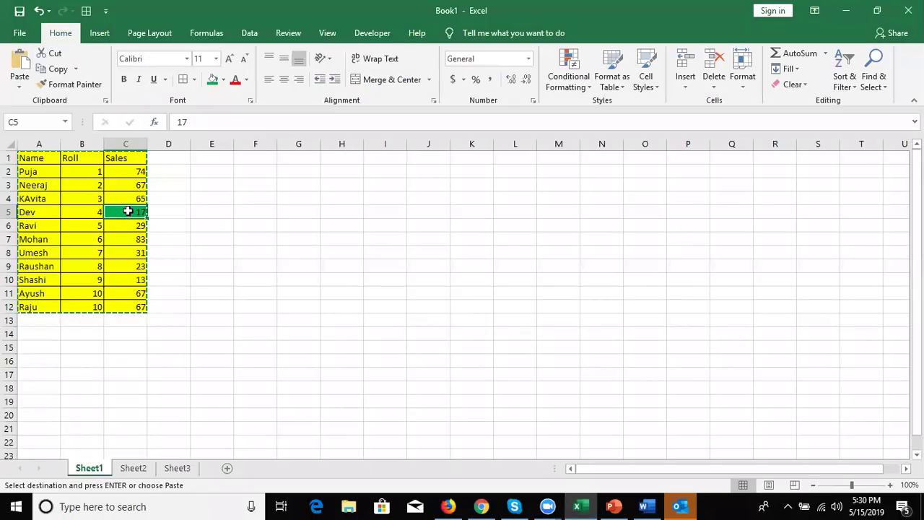
type("105")
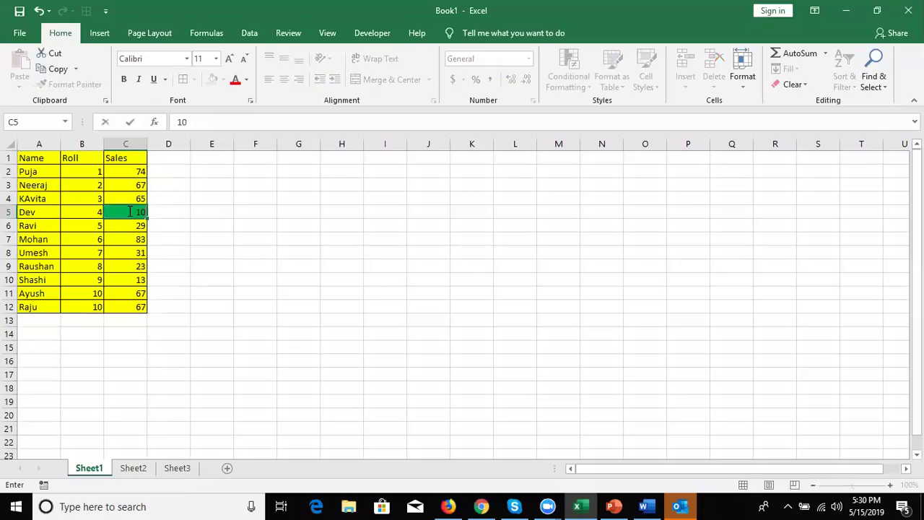
key("Return")
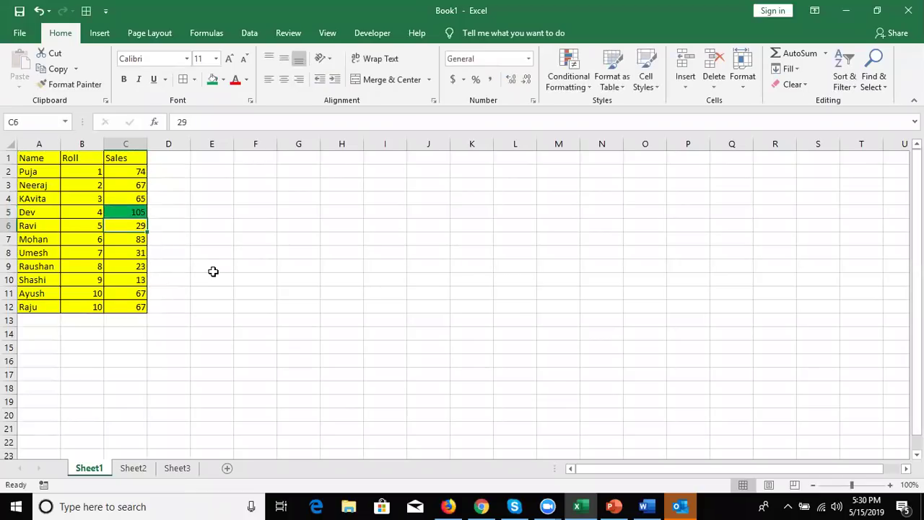
left_click(604, 504)
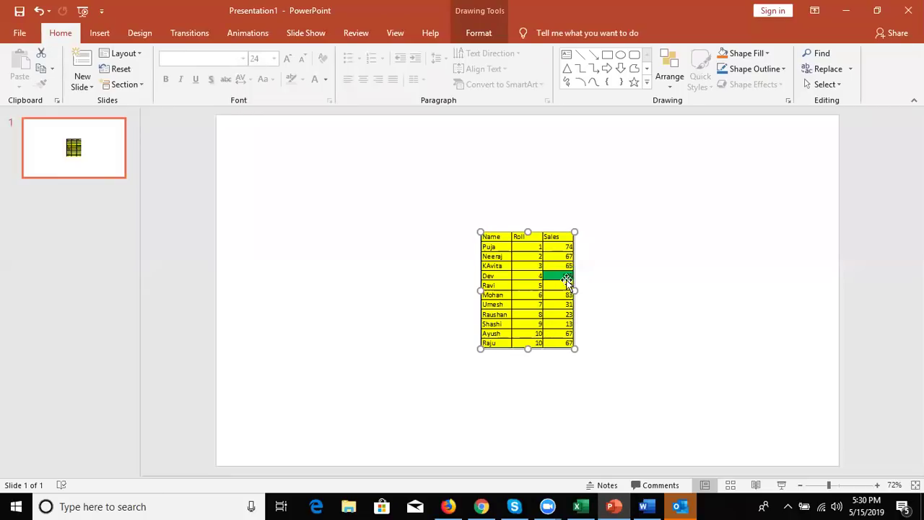
left_click(644, 506)
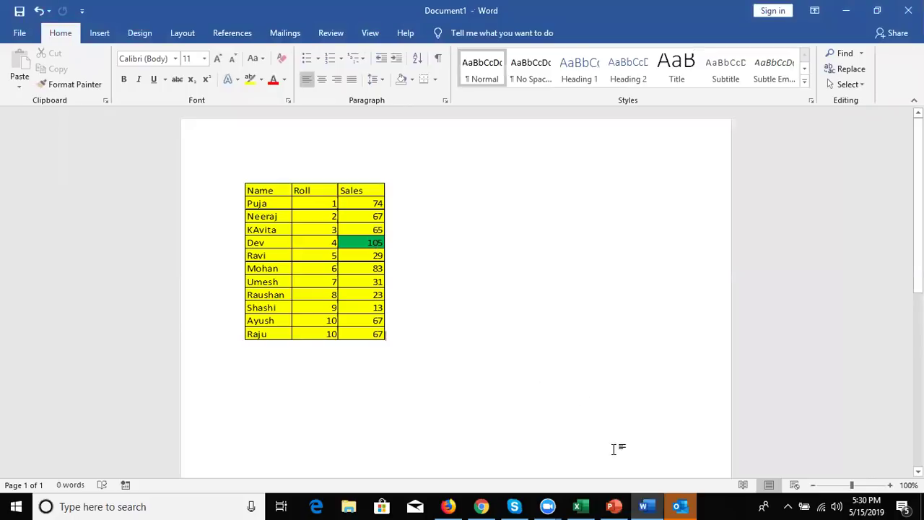
- Start Outlook's manual account setup and enter the account's email address
left_click(679, 504)
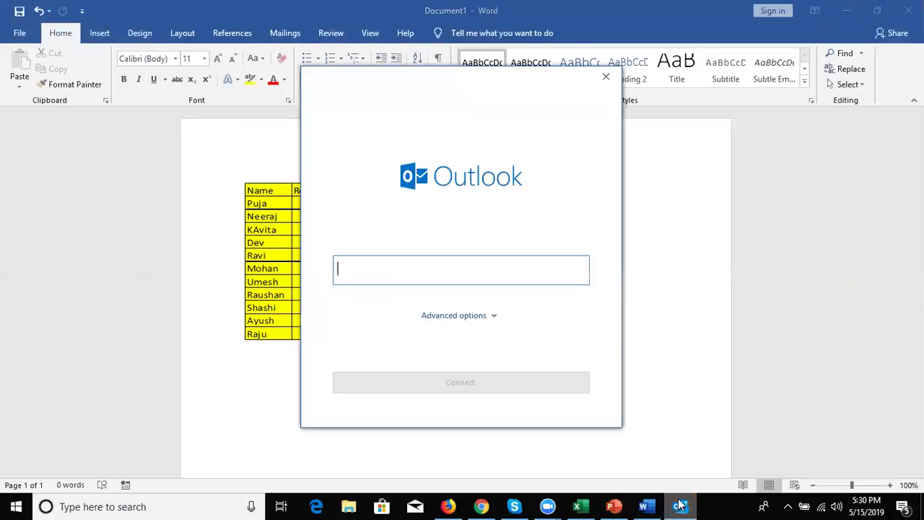
left_click(468, 321)
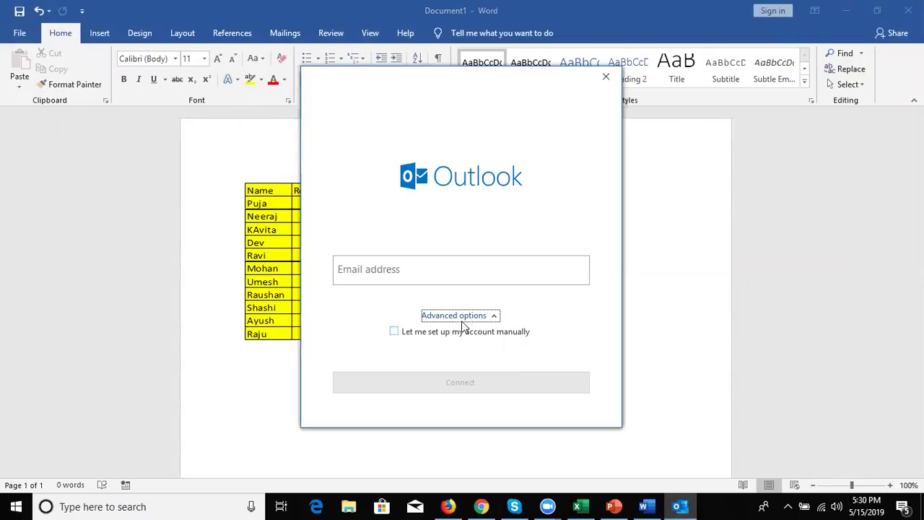
left_click(462, 334)
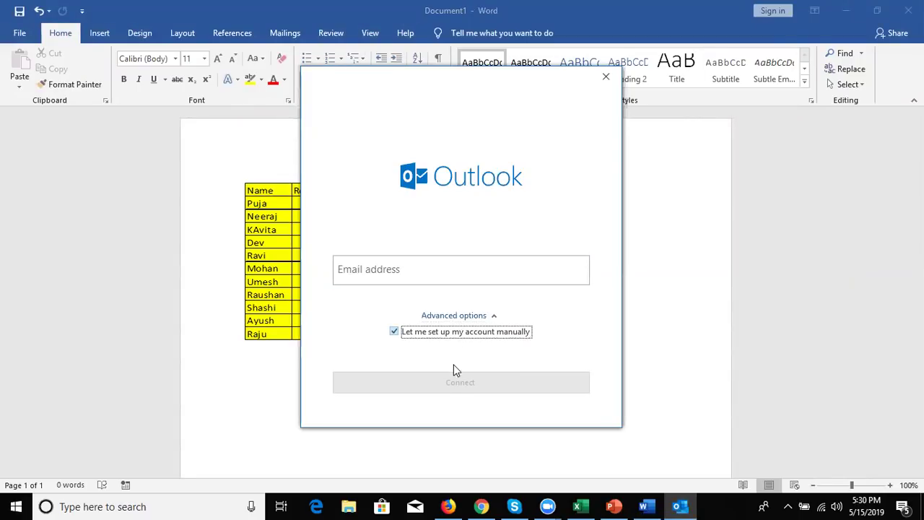
left_click(469, 318)
left_click(469, 318)
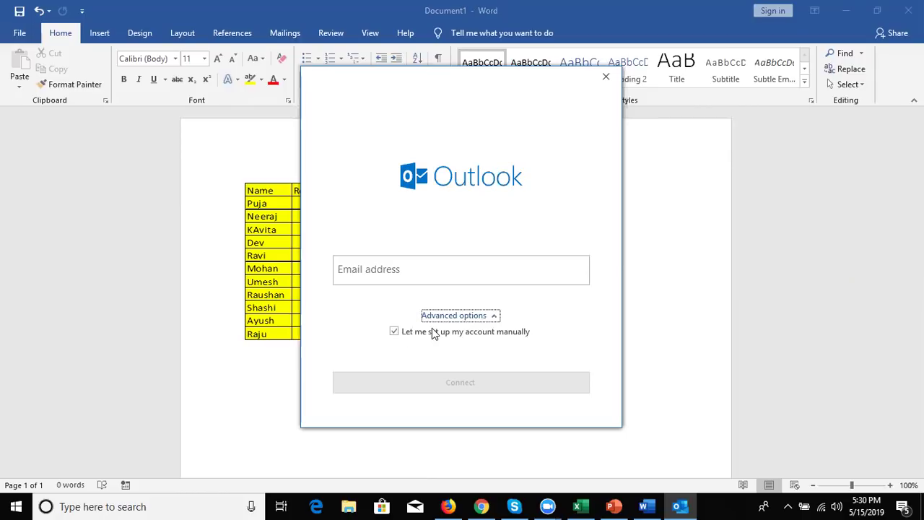
left_click(399, 275)
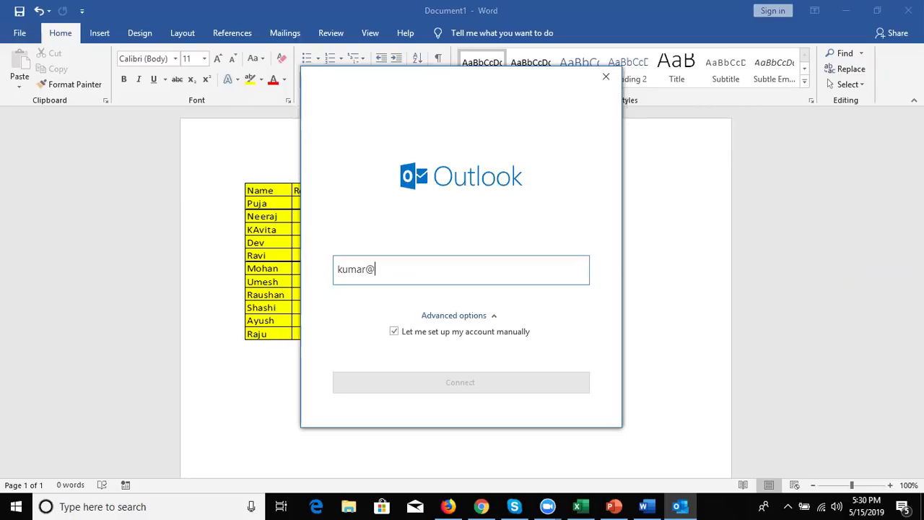
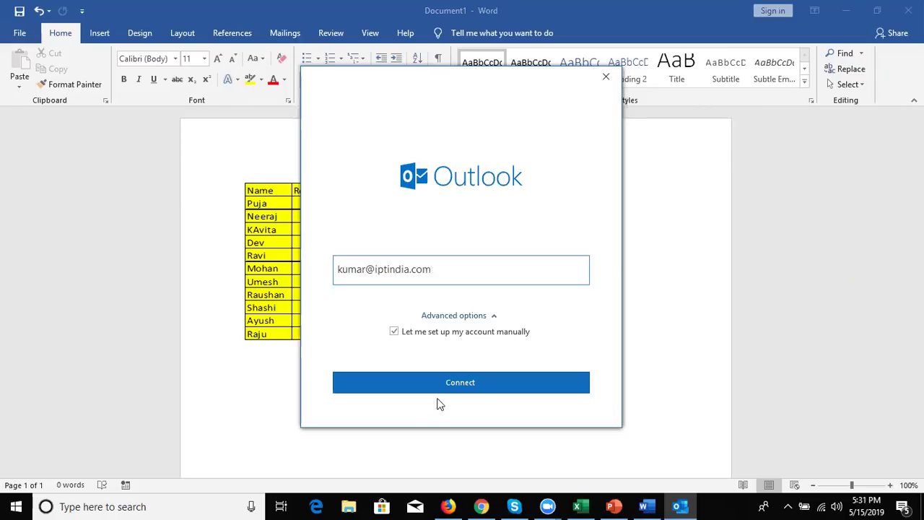
left_click(444, 388)
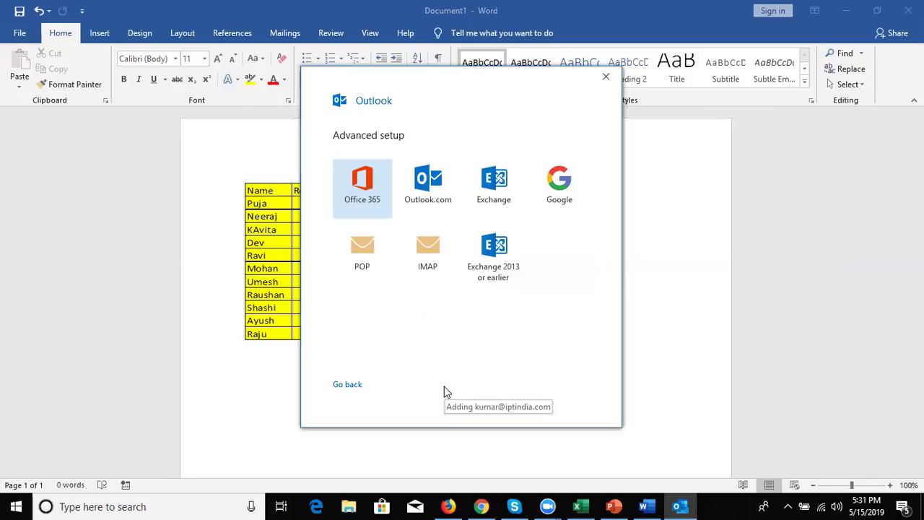
- Choose POP, enter the account password, and open the server settings after sign-in fails
left_click(374, 271)
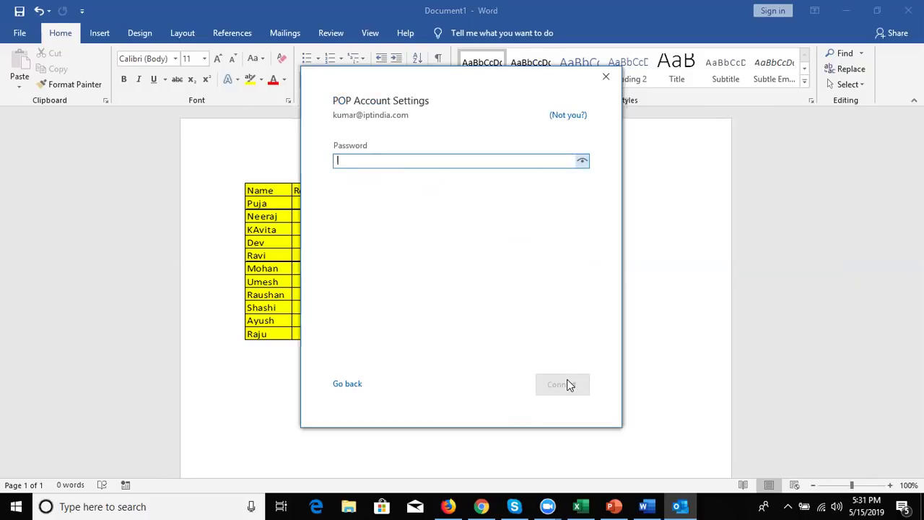
type("******")
type("*****")
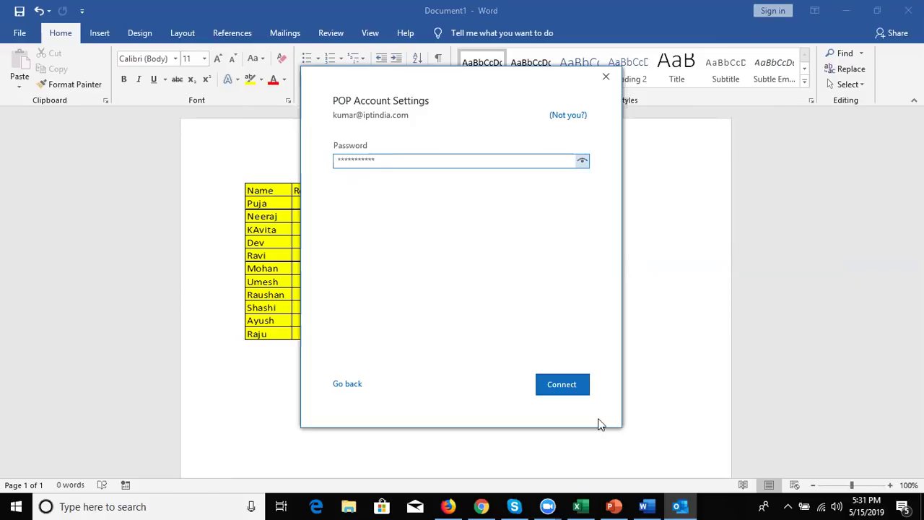
left_click(570, 390)
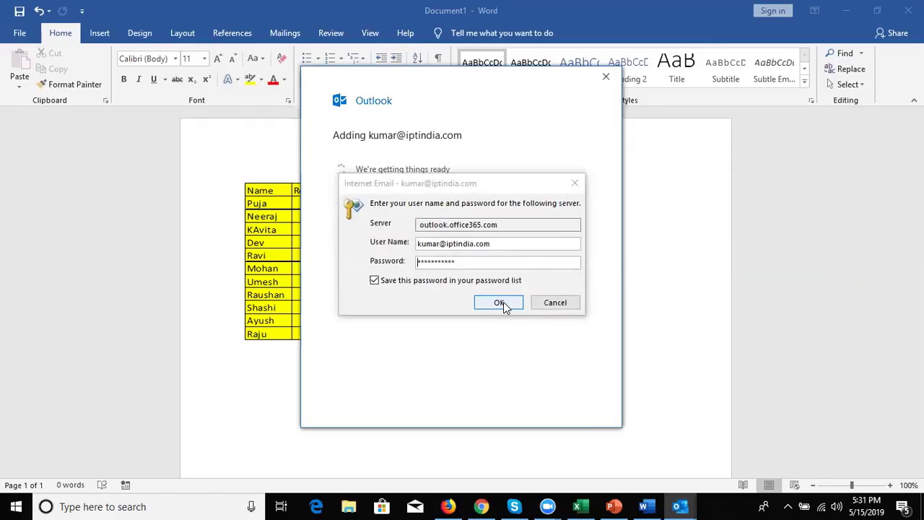
left_click(503, 302)
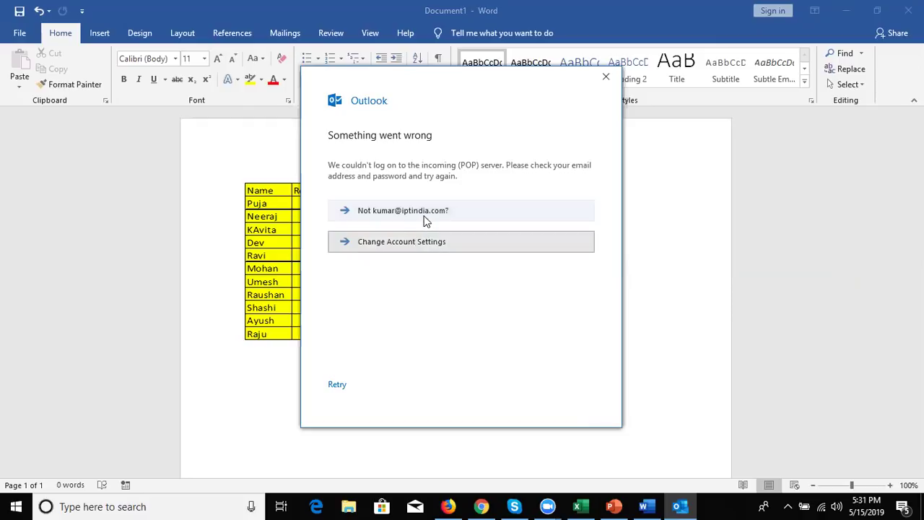
left_click(429, 245)
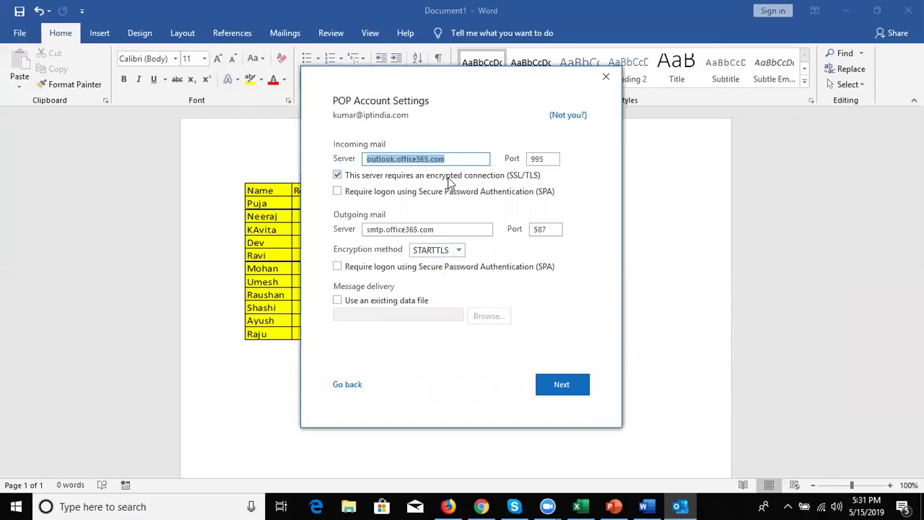
- Replace the incoming mail server with mail.iptindia.com
key("BackSpace")
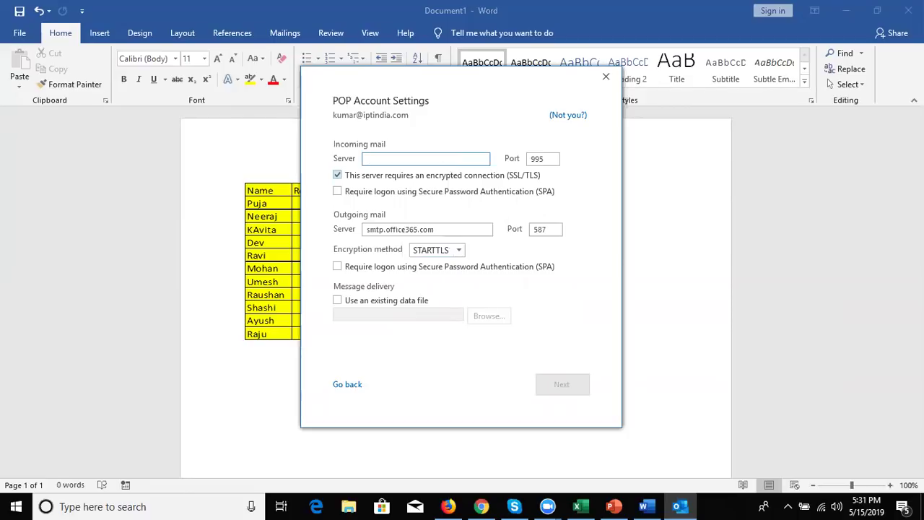
type("mail")
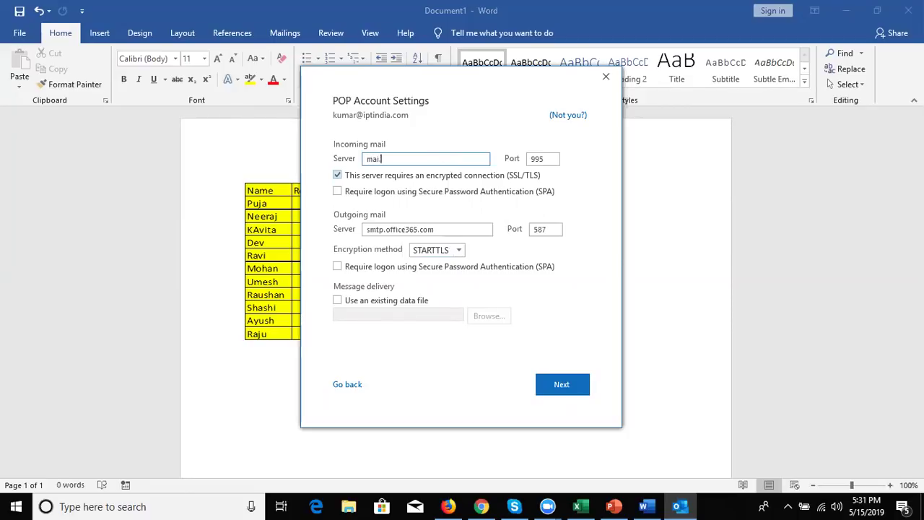
type(".")
type("ipt")
type("india.com")
key("Tab")
key("Tab")
key("Tab")
key("Tab")
- Set the outgoing server to smtp.mail.iptindia.com and connect to add the account
type("mail.")
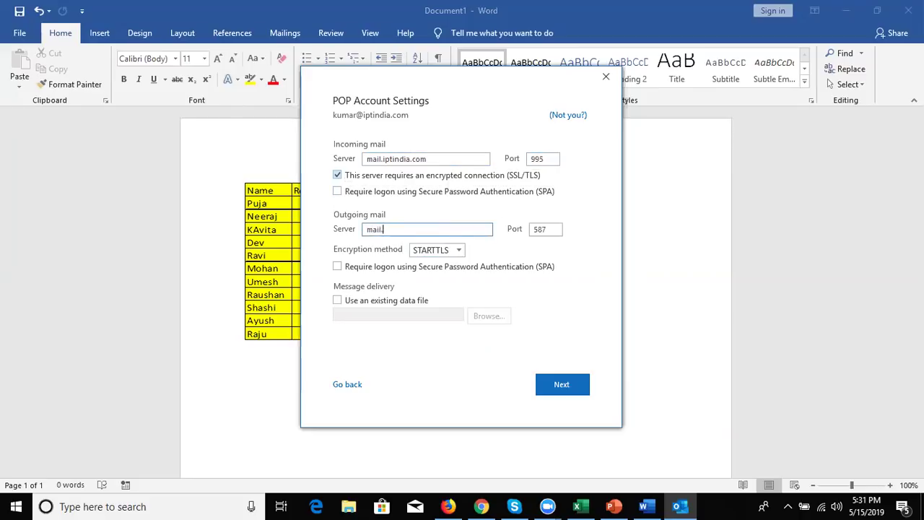
type("i")
key("BackSpace")
key("BackSpace")
key("BackSpace")
key("BackSpace")
key("BackSpace")
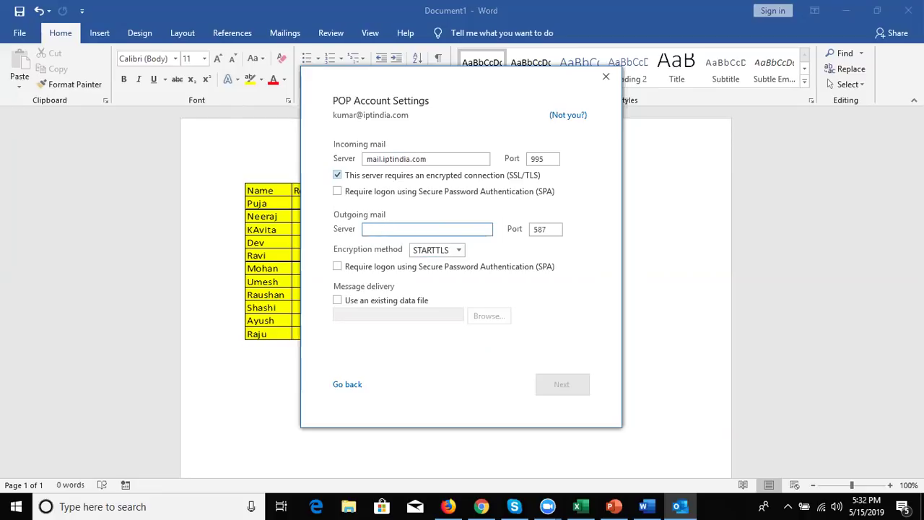
type("mail.")
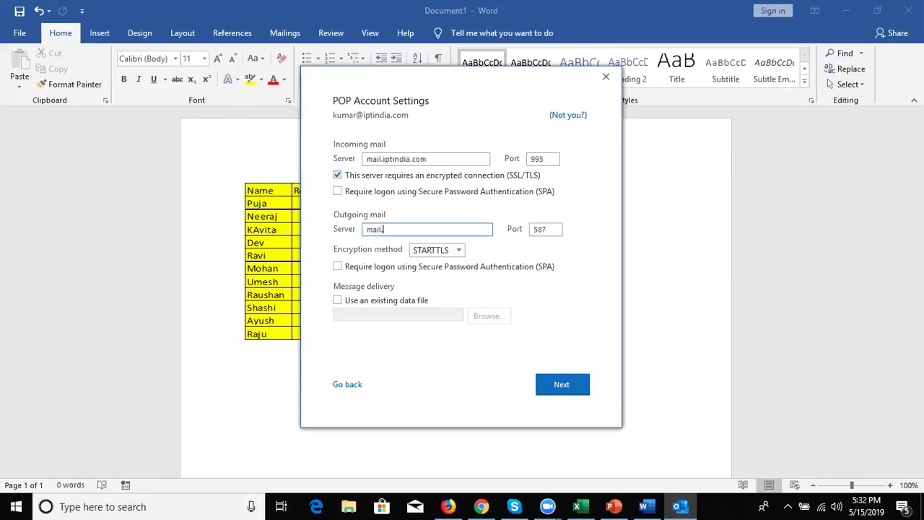
key("BackSpace")
key("BackSpace")
key("BackSpace")
key("BackSpace")
key("ctrl+z")
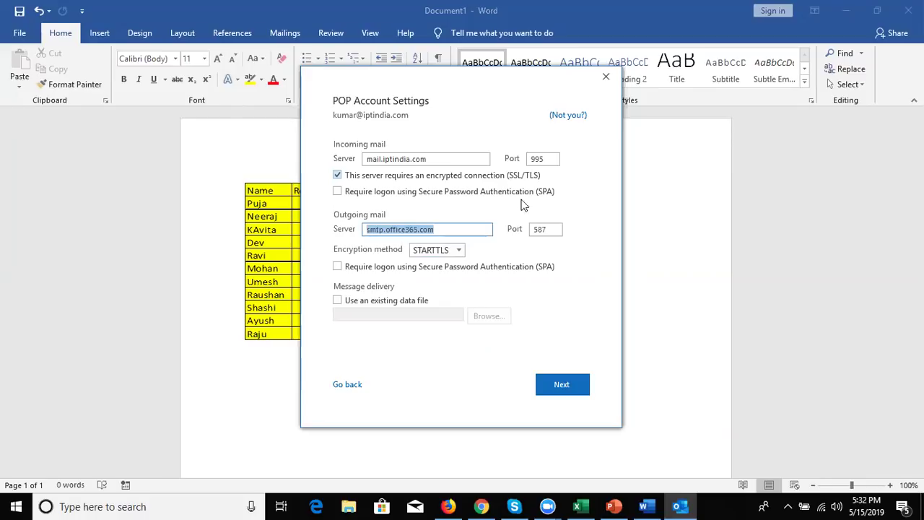
left_click(480, 229)
key("BackSpace")
key("BackSpace")
key("BackSpace")
key("BackSpace")
key("BackSpace")
key("BackSpace")
key("BackSpace")
key("BackSpace")
key("BackSpace")
key("BackSpace")
key("BackSpace")
key("BackSpace")
key("BackSpace")
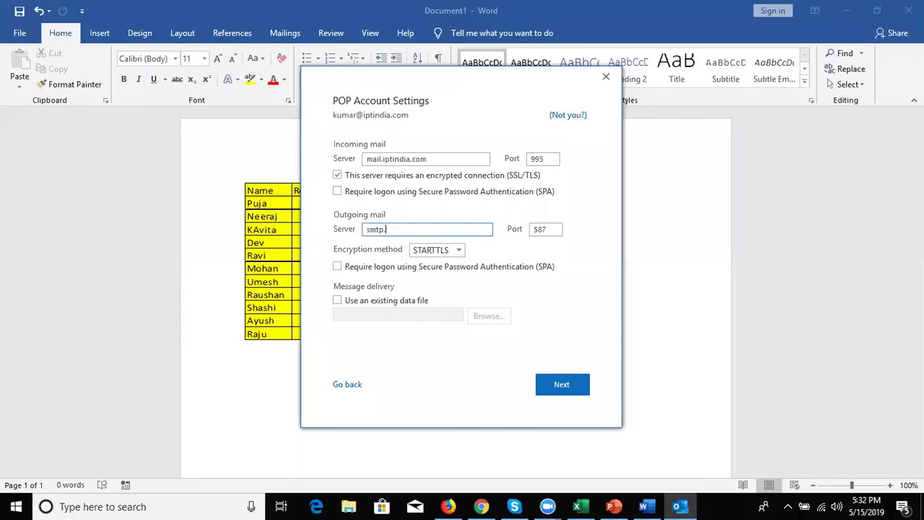
type("mail.")
type("iptindia.")
type("com")
left_click(558, 387)
left_click(558, 388)
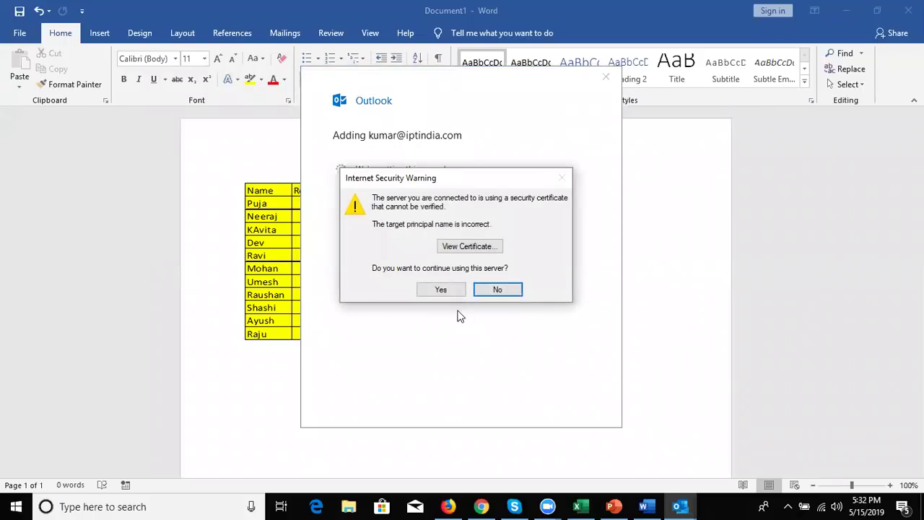
- Accept the certificate warning and retry with the incoming server prefixed pop
left_click(447, 290)
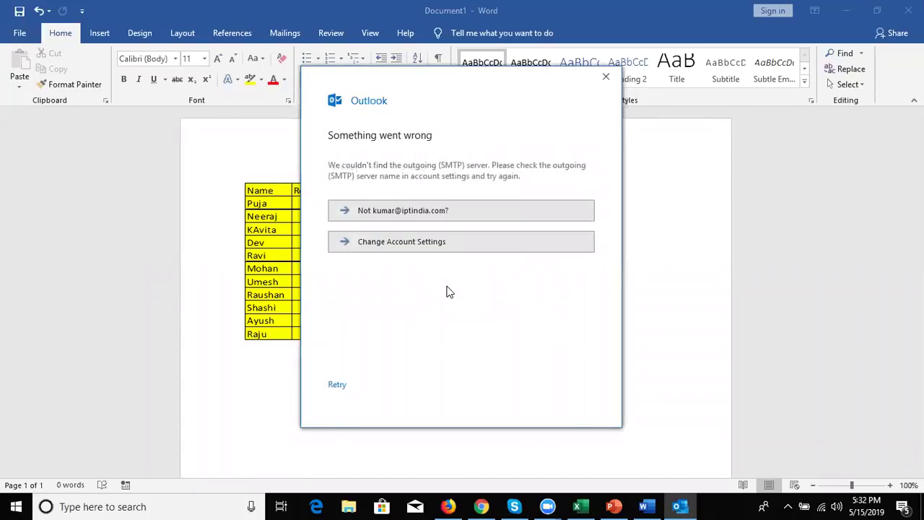
left_click(420, 246)
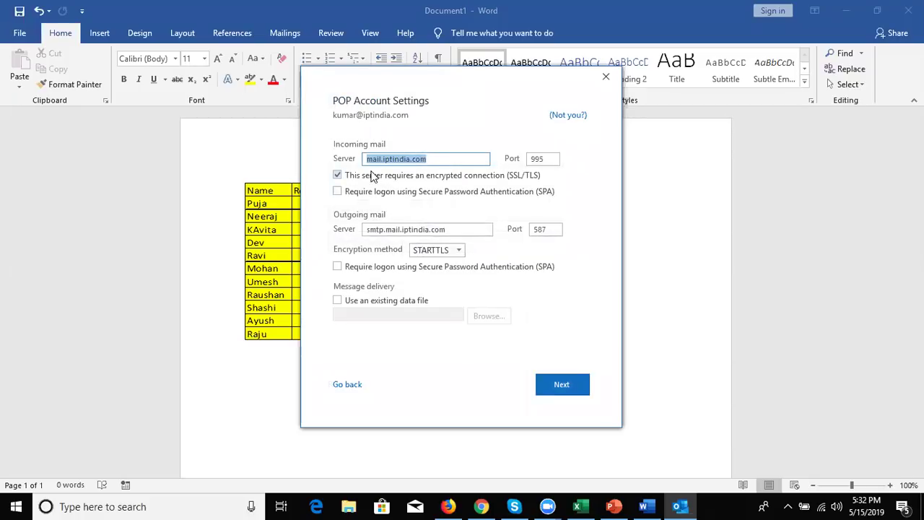
left_click(369, 157)
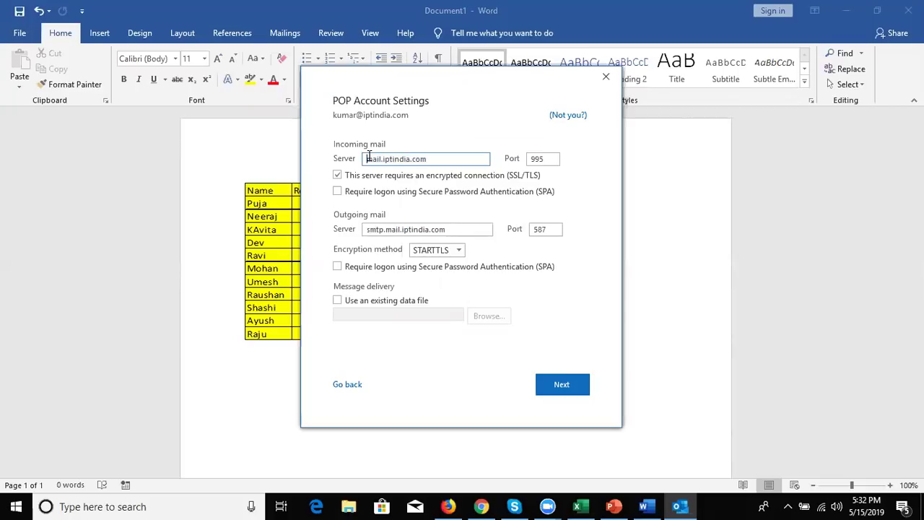
type("pop.")
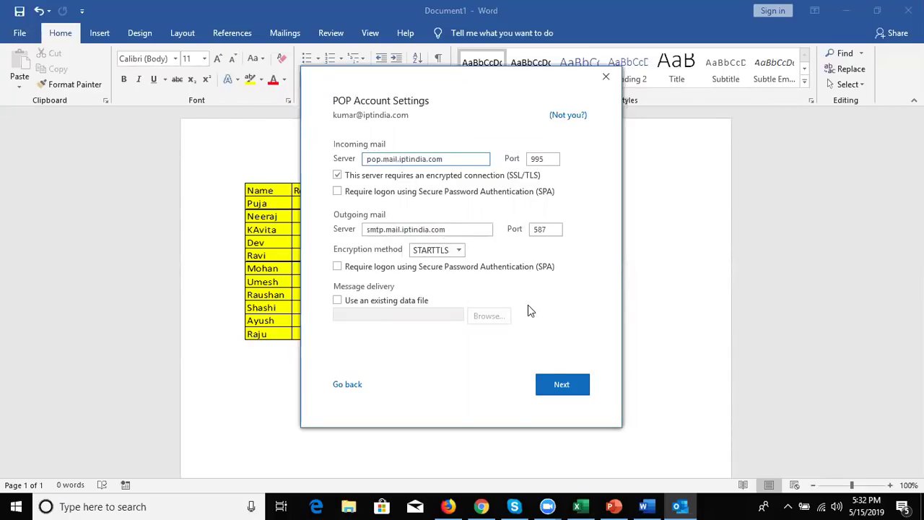
left_click(562, 386)
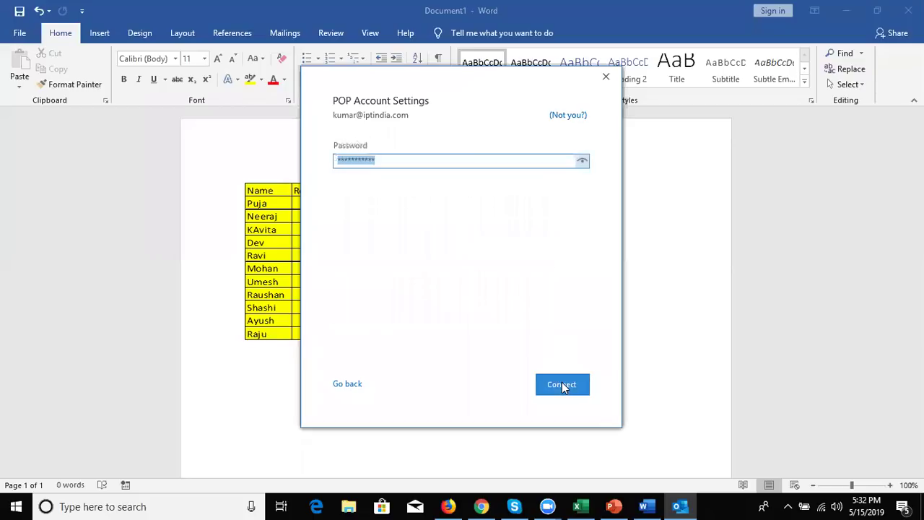
left_click(562, 384)
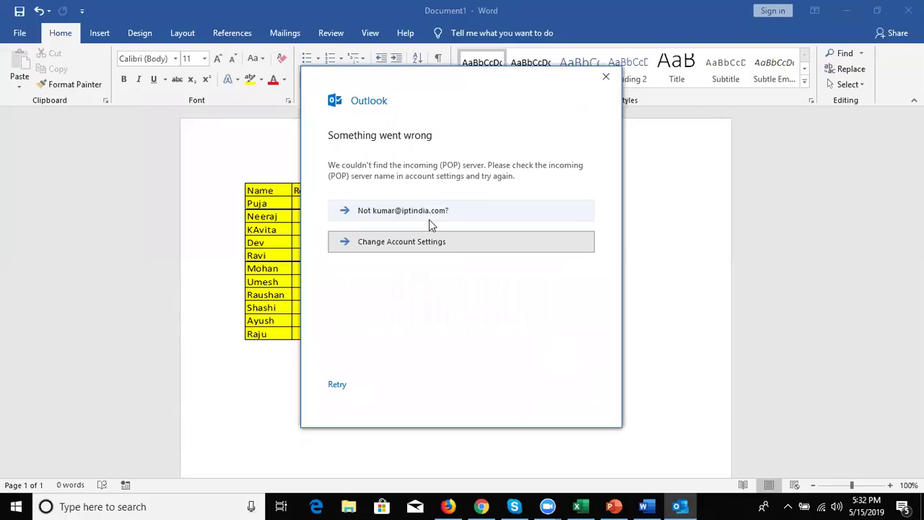
- Retry the connection with the incoming server prefixed pop3
left_click(427, 242)
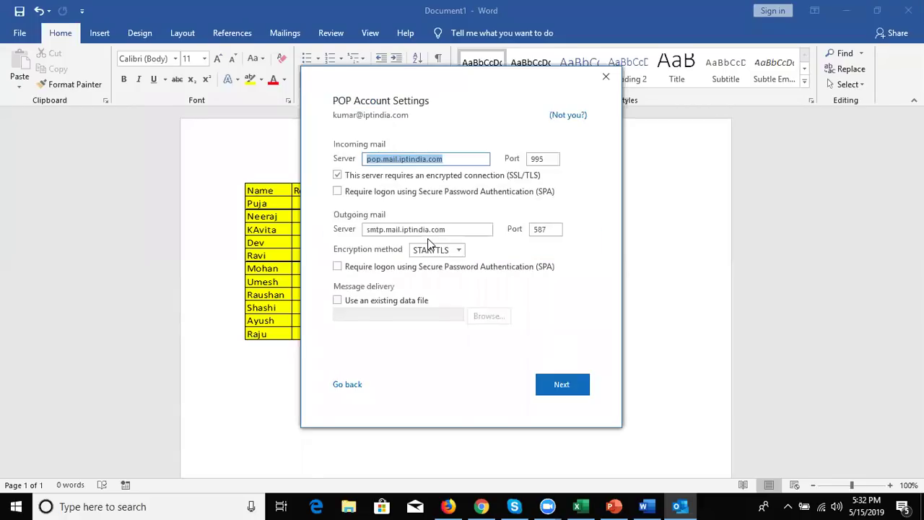
left_click(379, 158)
type("3")
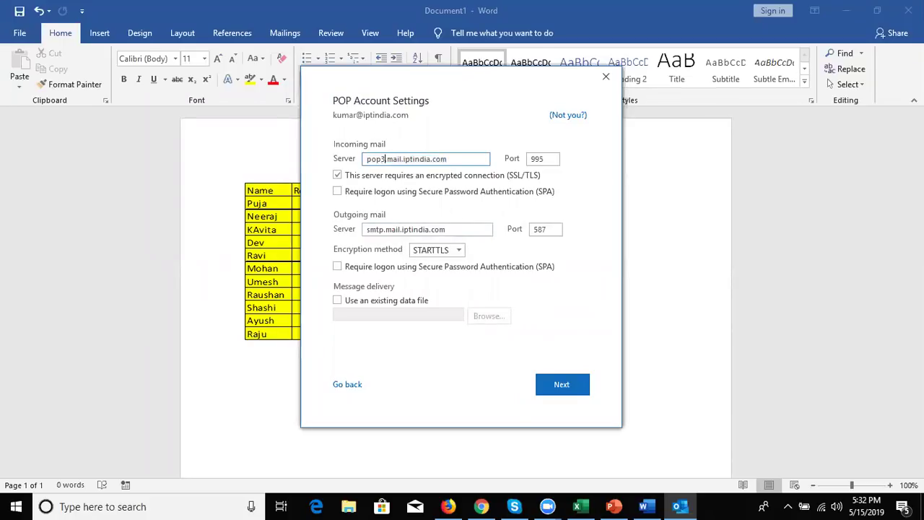
left_click(573, 390)
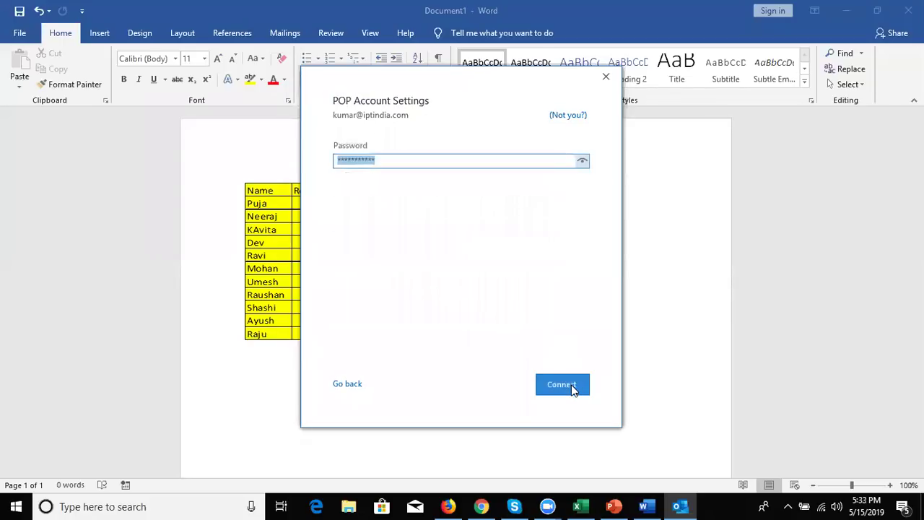
left_click(573, 390)
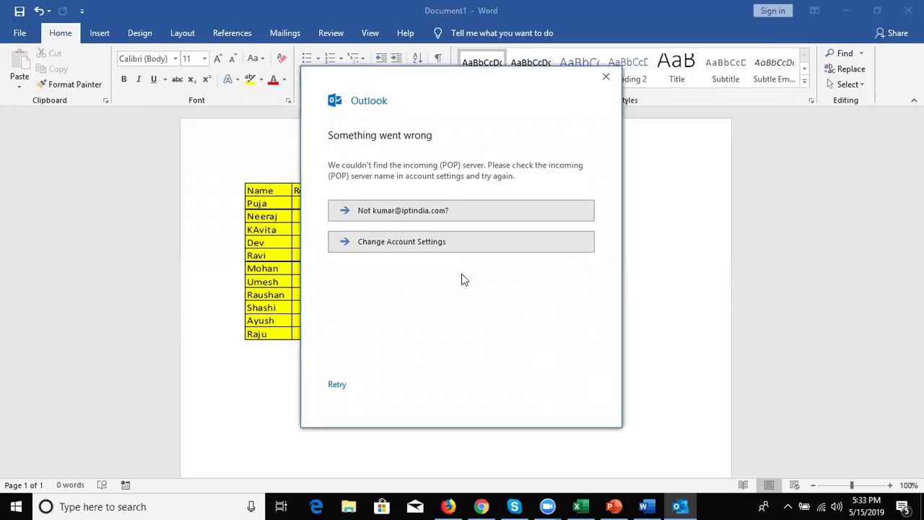
- Set both incoming and outgoing servers to mail.iptindia.com and continue
left_click(433, 242)
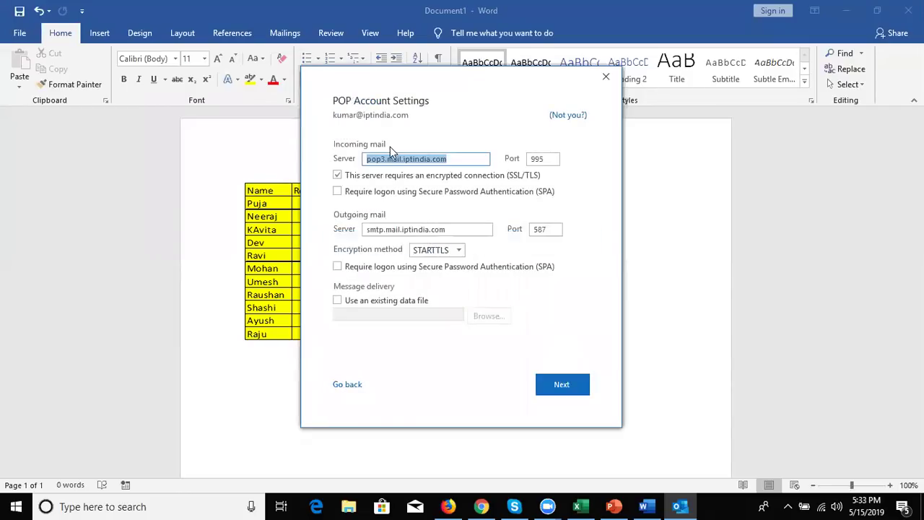
left_click(389, 158)
key("BackSpace")
key("BackSpace")
key("BackSpace")
key("BackSpace")
left_click(387, 230)
key("BackSpace")
key("BackSpace")
key("BackSpace")
key("BackSpace")
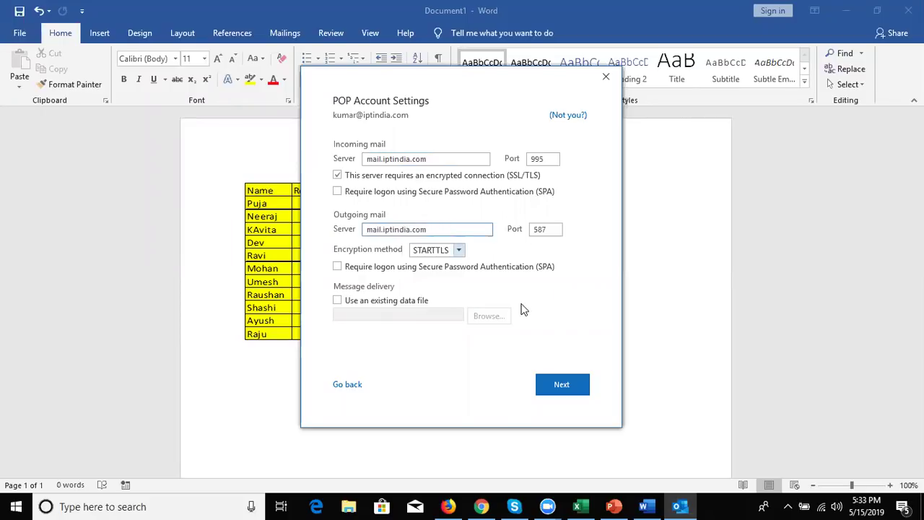
left_click(578, 387)
- Connect, retry after the SMTP connection error, then close the account setup dialog
left_click(579, 388)
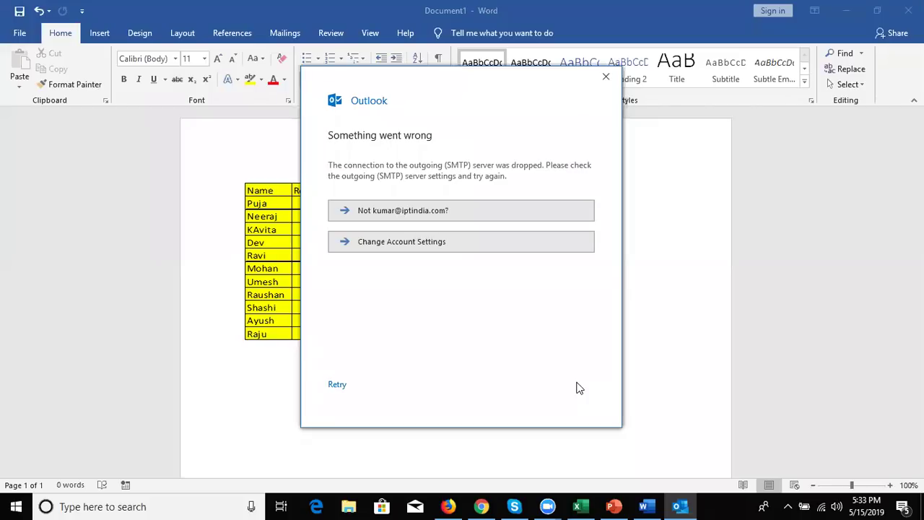
left_click(340, 385)
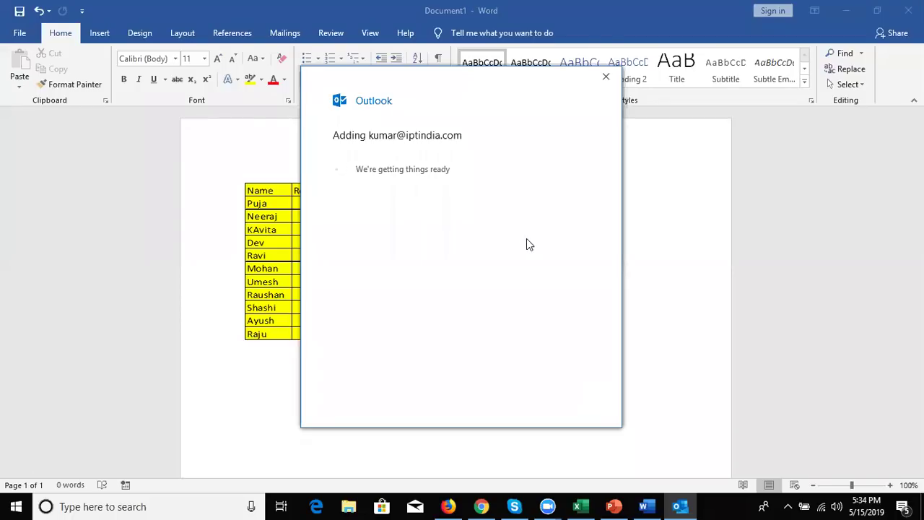
left_click(605, 81)
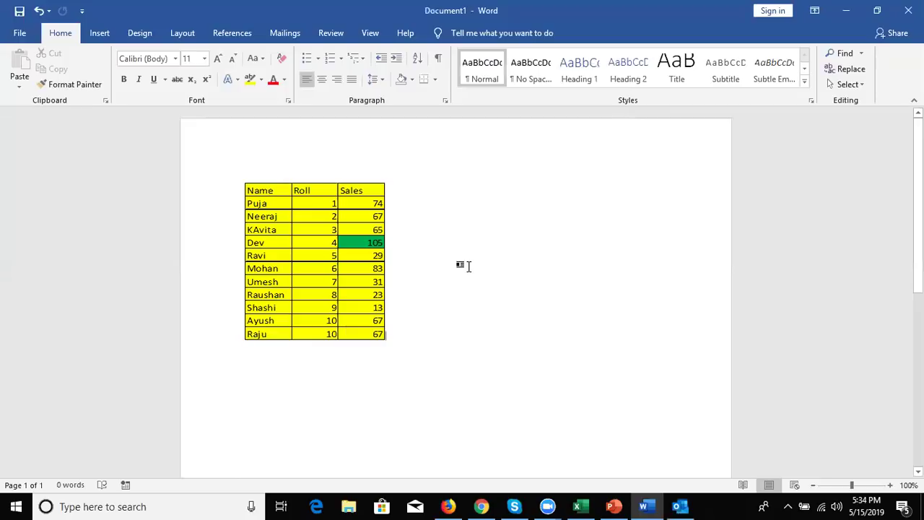
- Close Word and PowerPoint without saving and dismiss the Outlook error
left_click(908, 10)
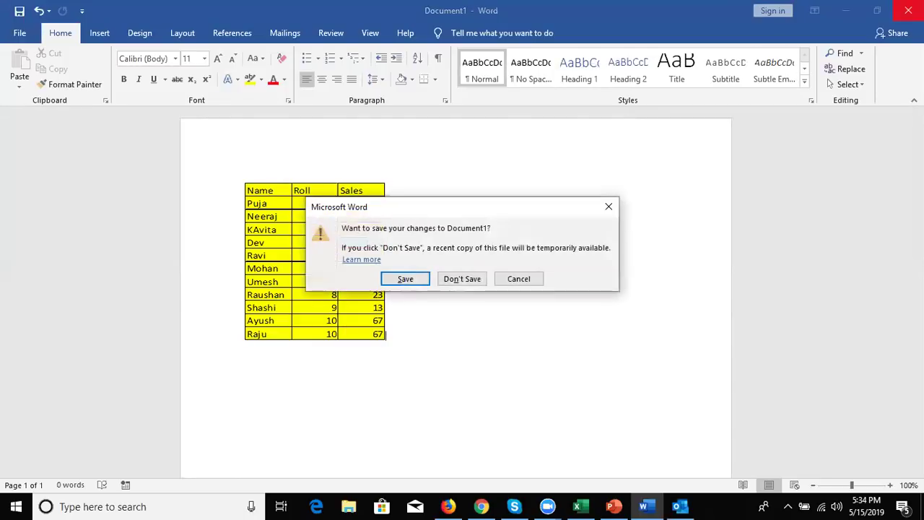
left_click(466, 277)
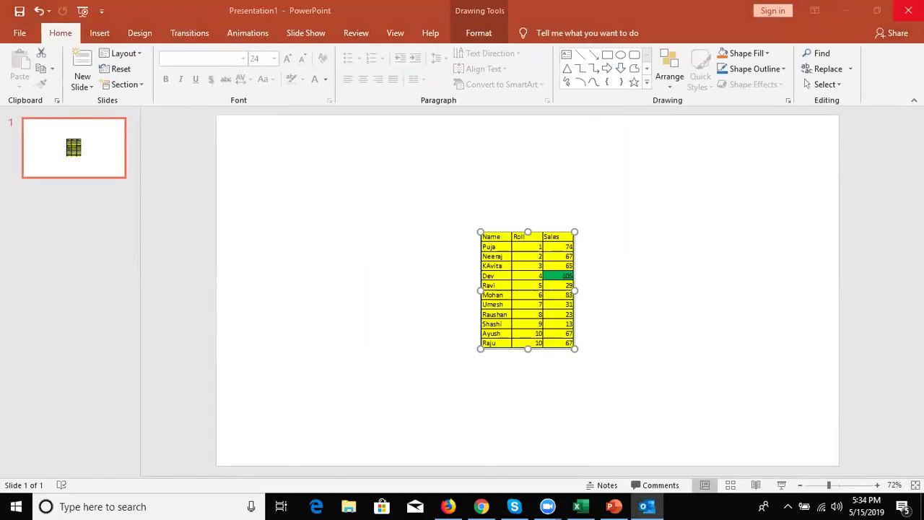
left_click(908, 10)
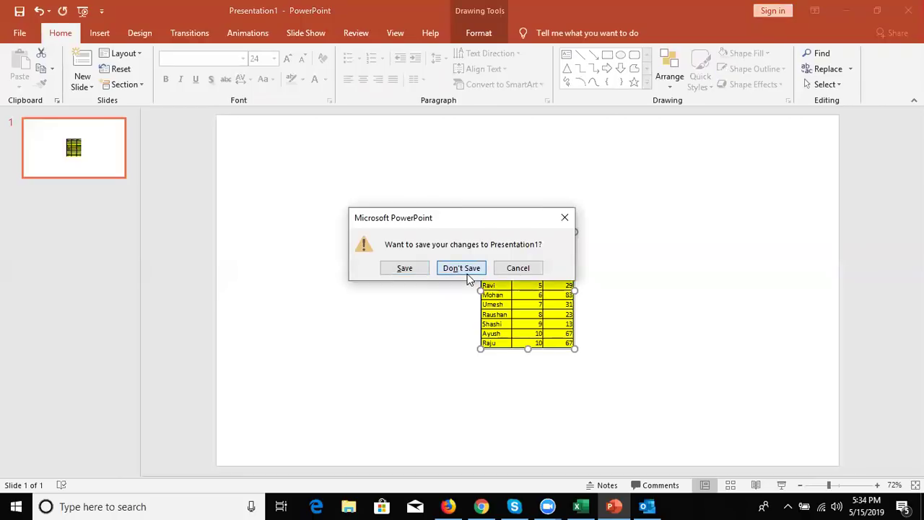
left_click(467, 274)
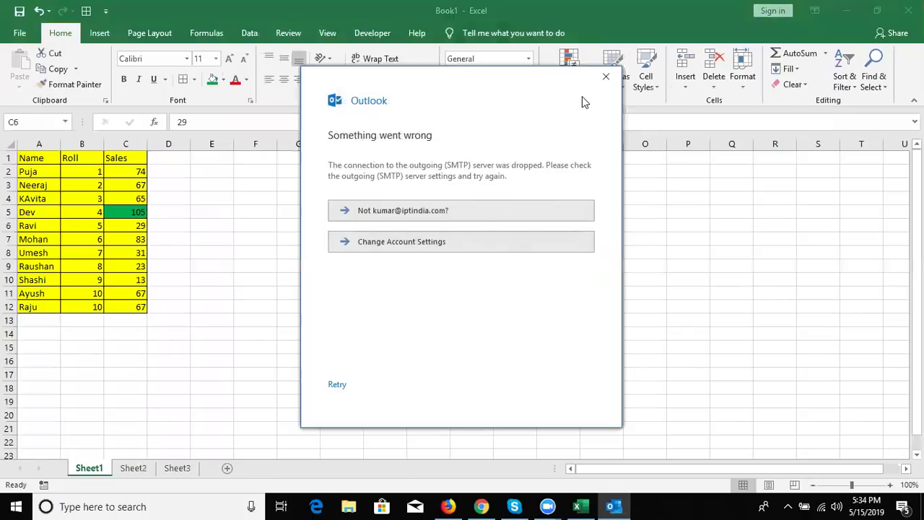
left_click(607, 78)
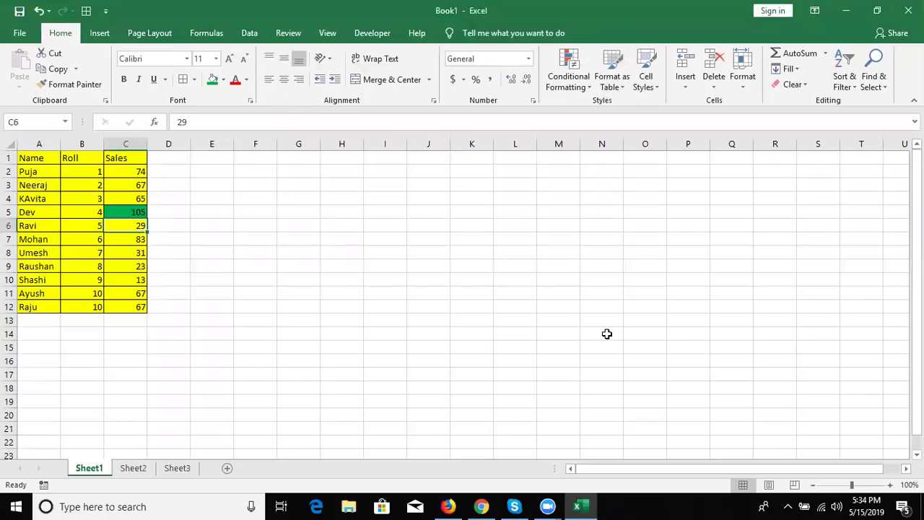
- Bring the Excel workbook back and show its empty worksheet
left_click(591, 504)
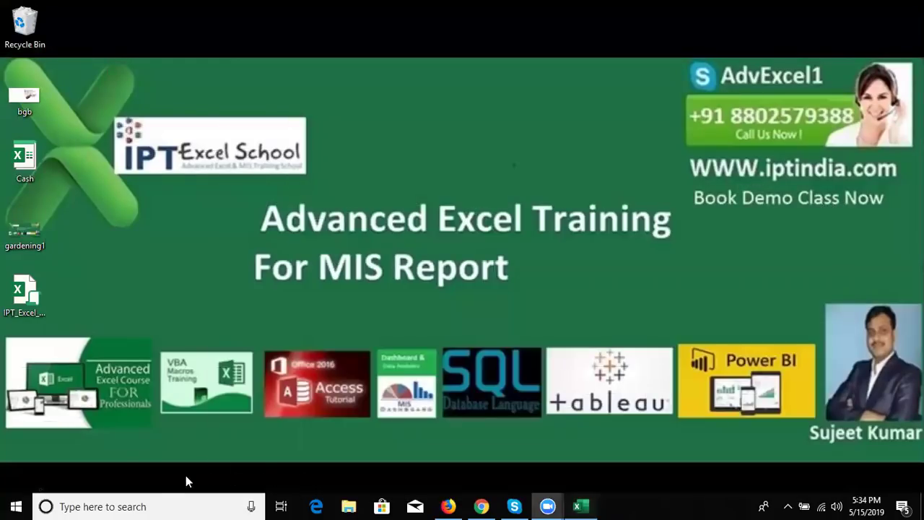
key("alt+Tab")
left_click(160, 475)
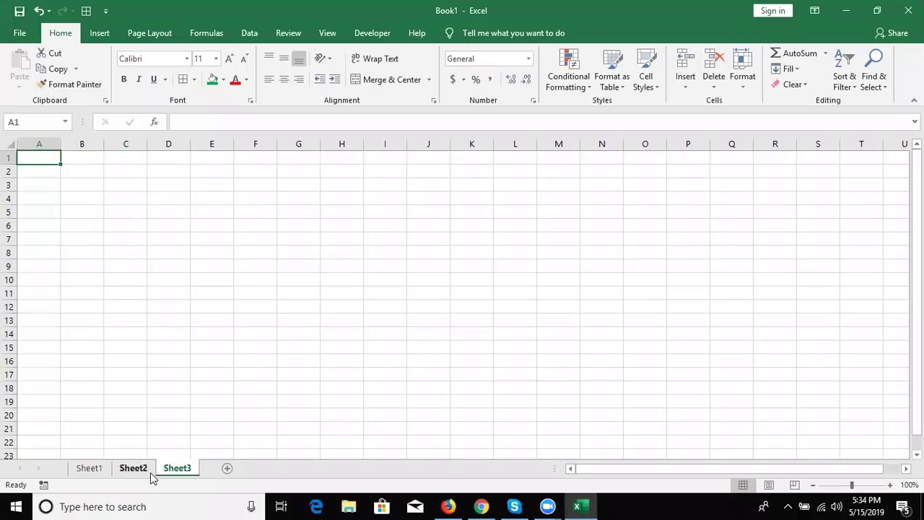
- On Sheet2, enter a Month heading in A1 with JAN through MAY filled below
left_click(151, 474)
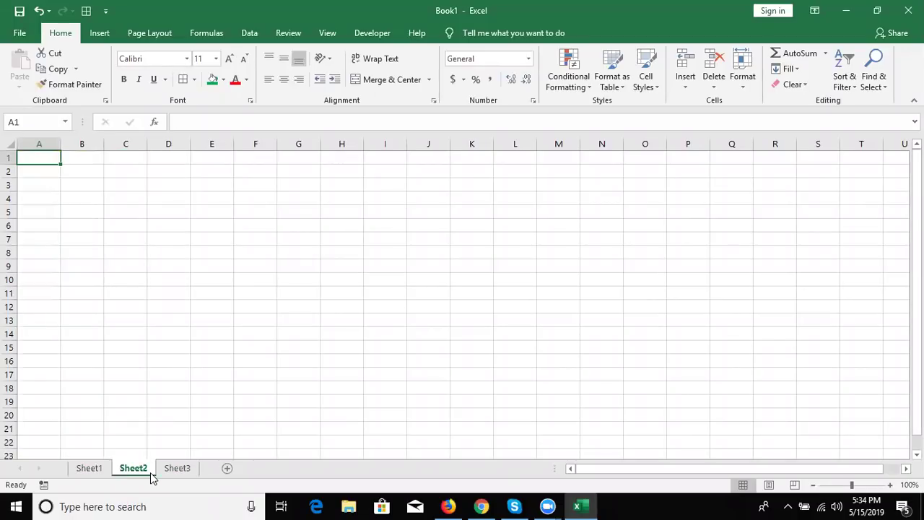
type("Mo")
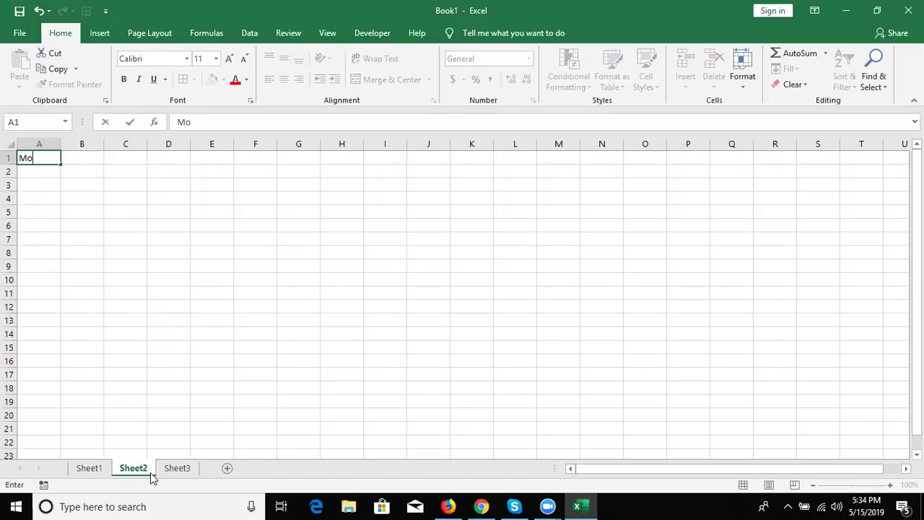
key("BackSpace")
type("onth")
key("ctrl+Return")
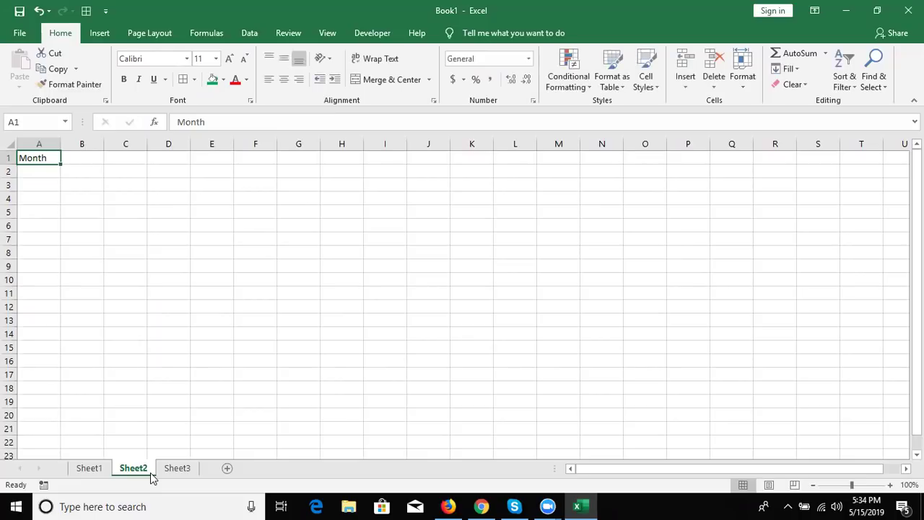
key("Down")
type("JAN")
key("ctrl+Return")
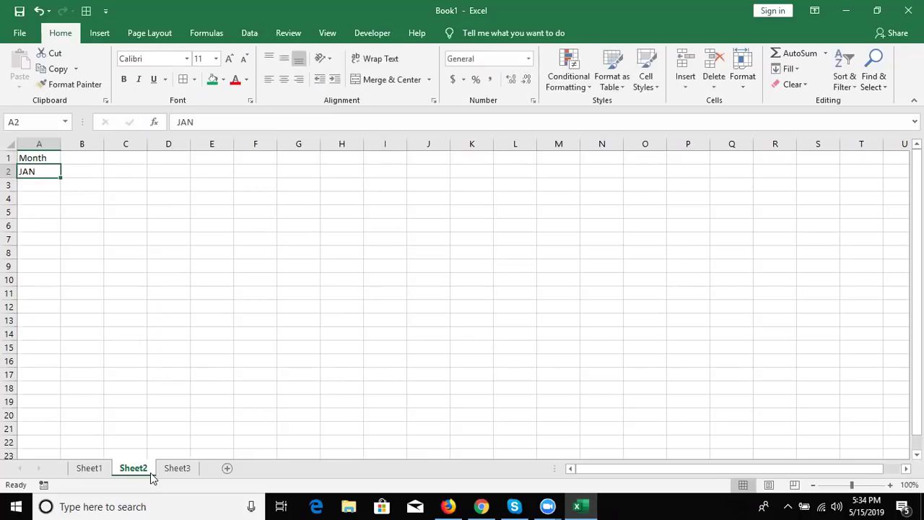
left_click_drag(63, 178, 58, 237)
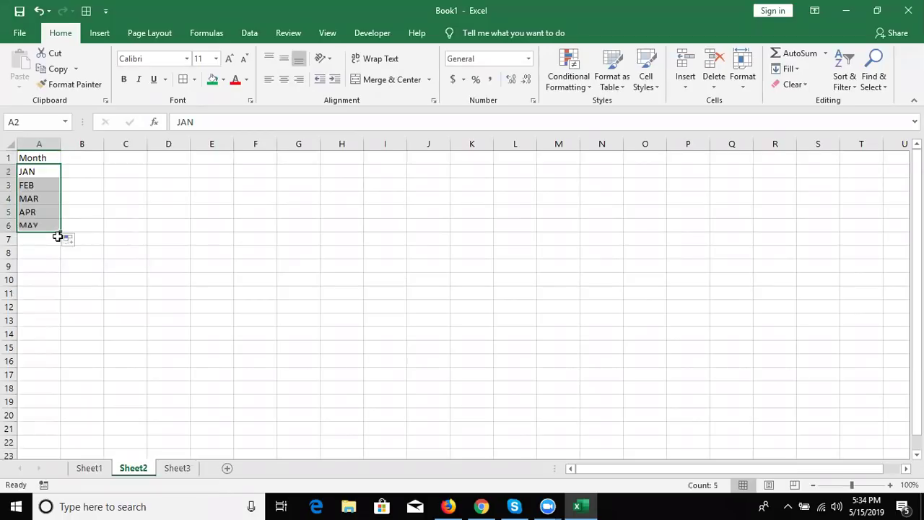
- Add the Sales column in B1:B6 with values 85, 65, 96, 36, 52
left_click(85, 156)
type("Sales")
key("Return")
type("85 65 96 36")
key("Return")
type("52")
key("Return")
- Start the SO/Sales table at A10 with five salesperson names in A11:A15
left_click(33, 281)
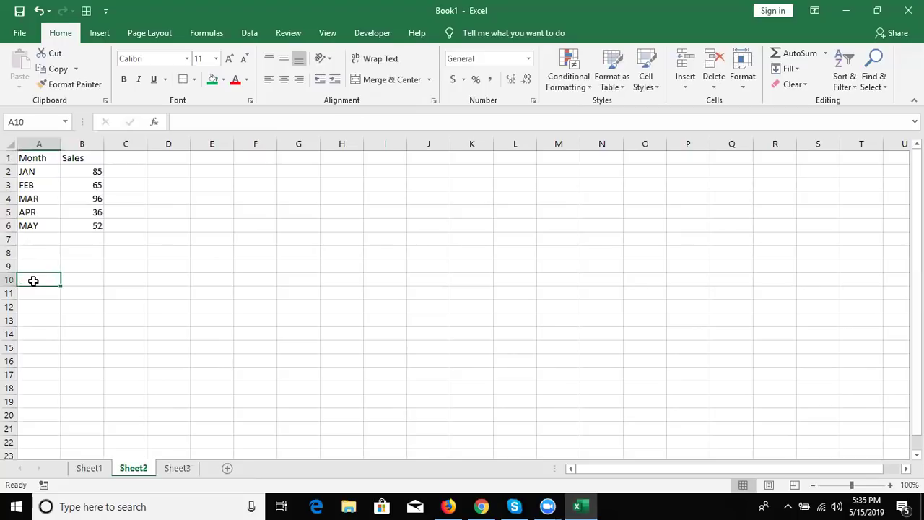
type("SUM")
key("Tab")
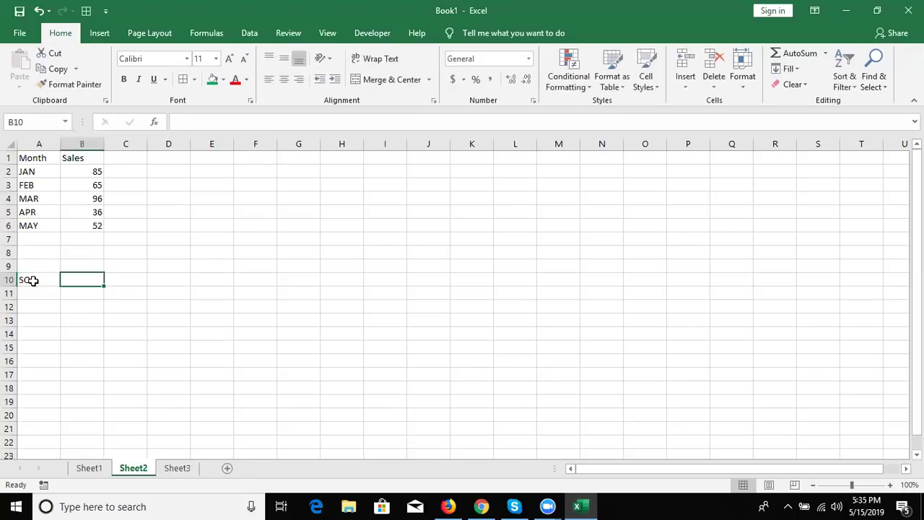
type("Sales")
key("Return")
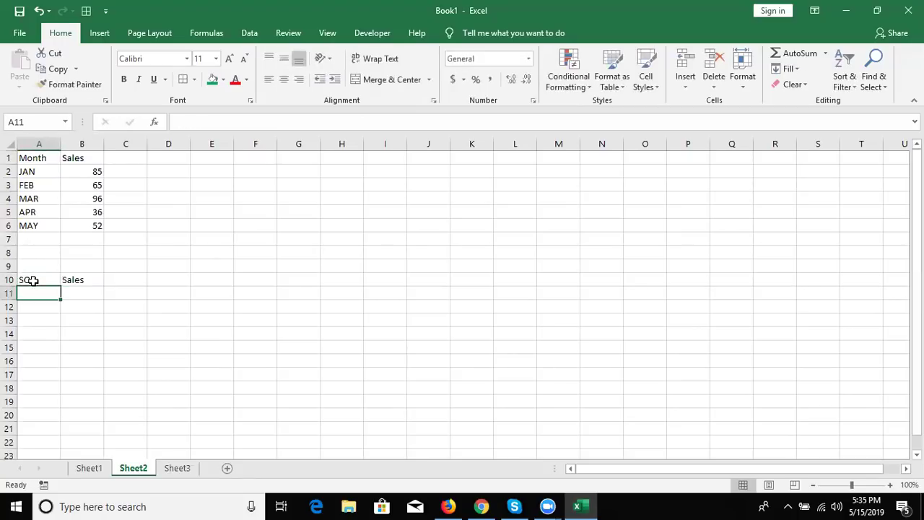
type("Raja")
key("Return")
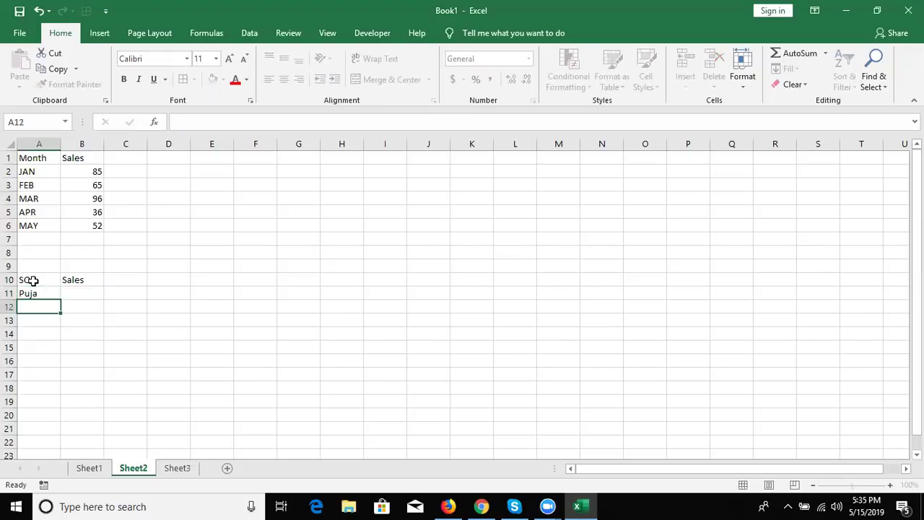
left_click(24, 292)
left_click_drag(62, 301, 63, 354)
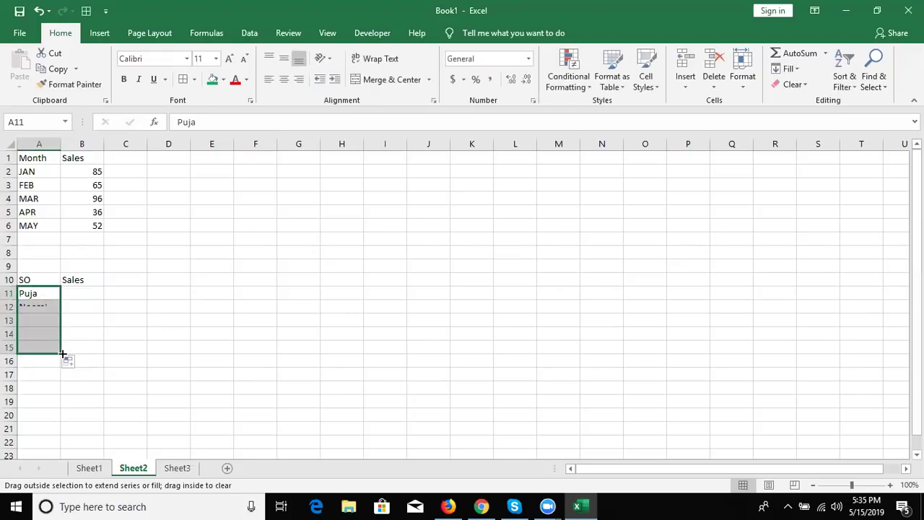
- Enter SO sales 65, 98, 45, 36, 85 in B11:B15 and clear the stray value
left_click(83, 293)
type("65")
key("Return")
type("98")
key("Return")
type("45")
key("Return")
type("36")
key("Return")
type("85")
key("Return")
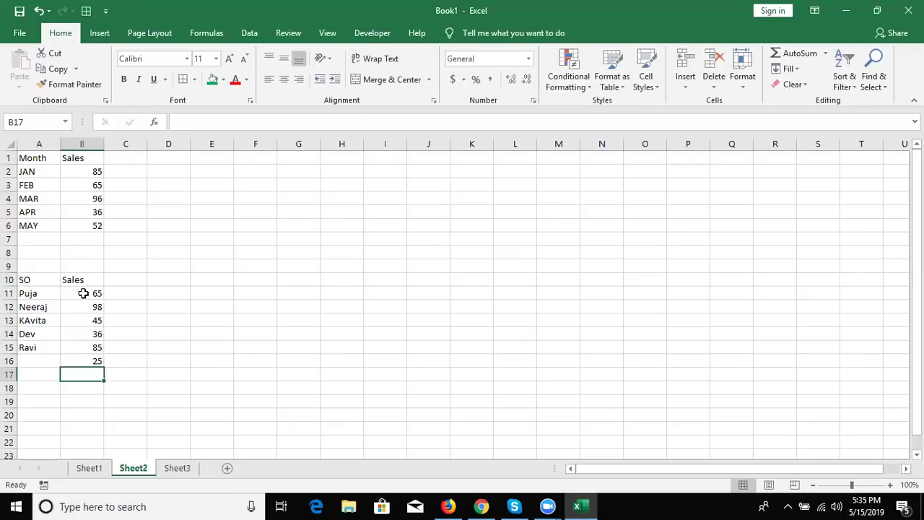
key("Up")
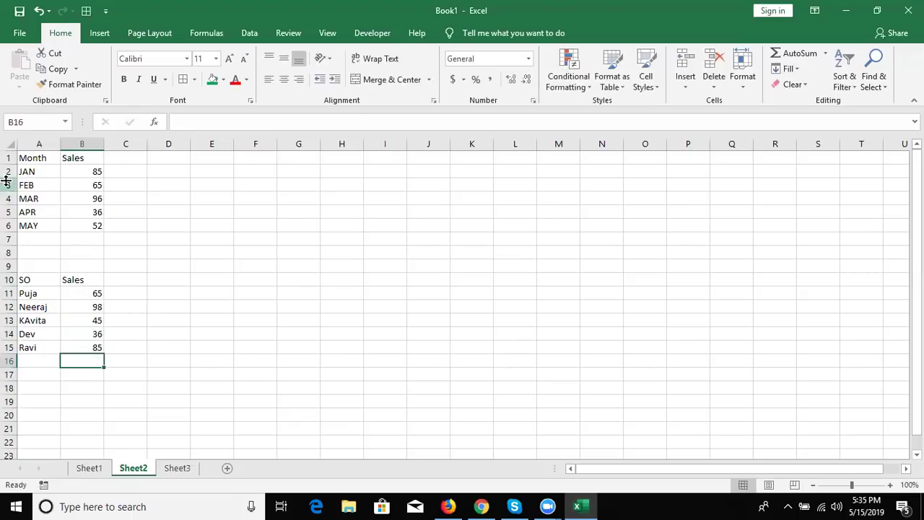
mouse_move(34, 158)
left_mouse_down()
mouse_move(113, 244)
mouse_move(100, 225)
left_mouse_up()
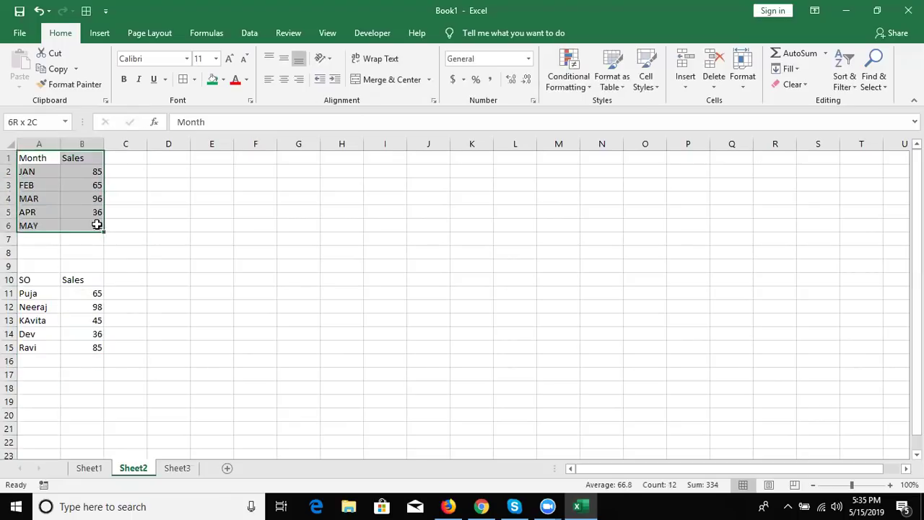
- Give the Month/Sales table in A1:B6 a green fill colour
left_click(214, 79)
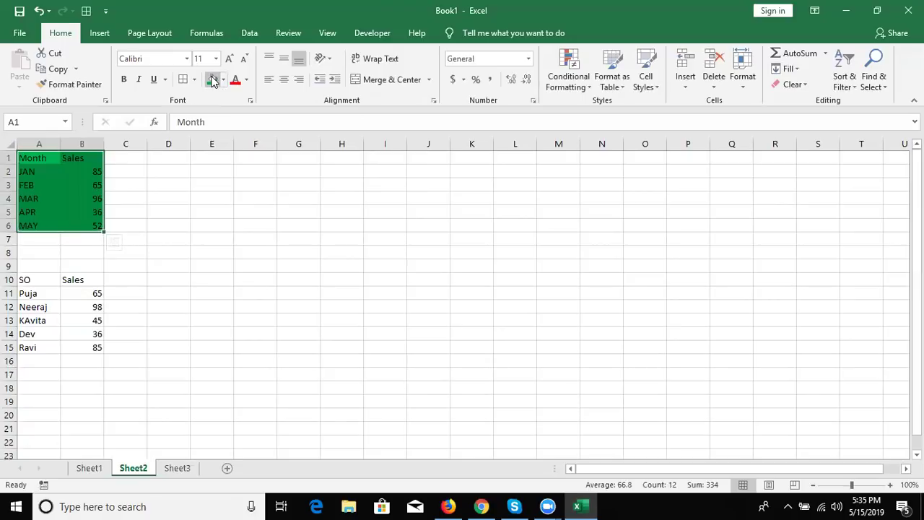
left_click(192, 79)
left_click(192, 79)
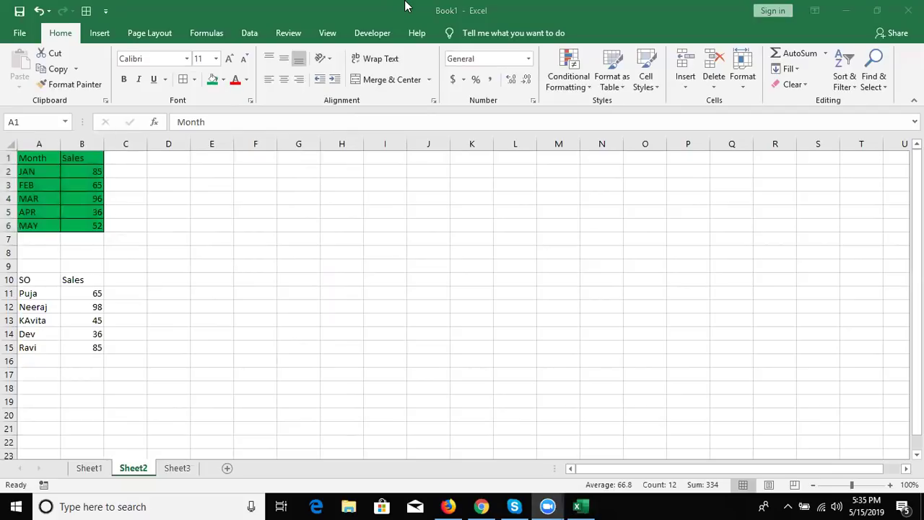
- Insert a clustered column chart of monthly sales, shrunk and placed beside the Month table
left_click(99, 33)
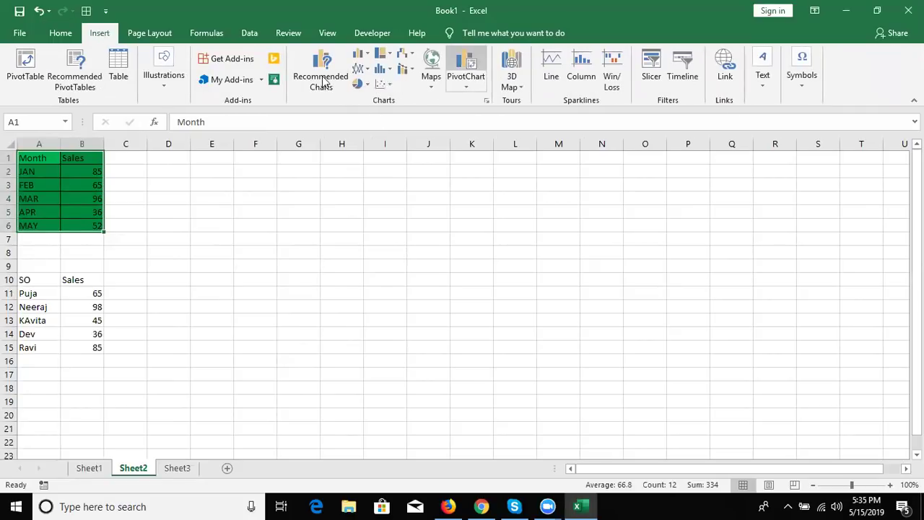
left_click(359, 58)
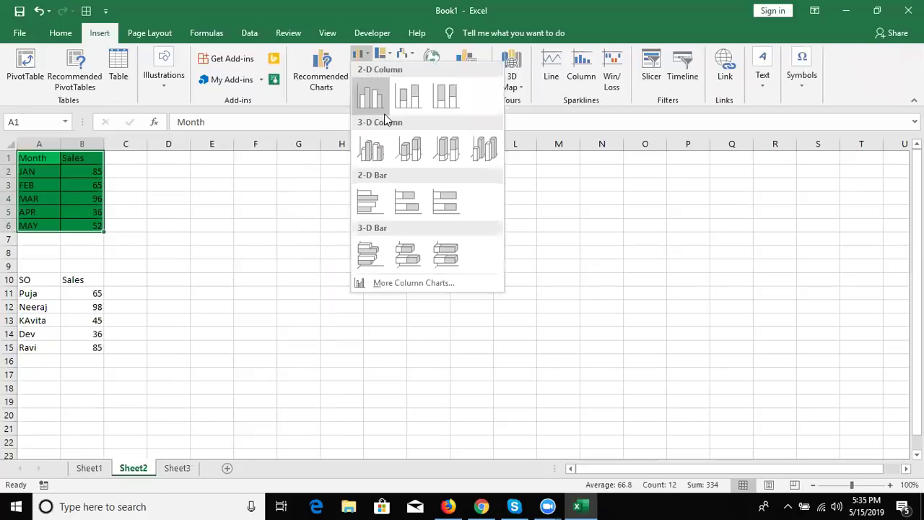
left_click(383, 112)
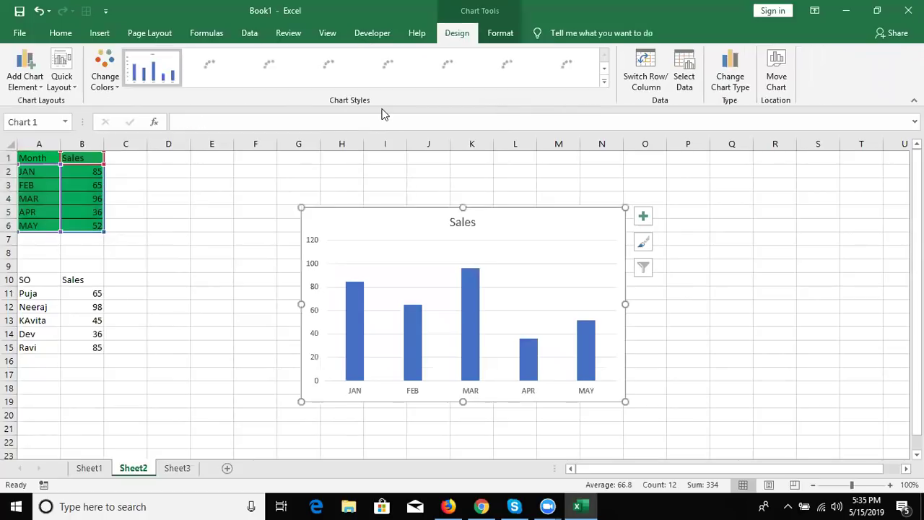
left_click_drag(625, 402, 536, 285)
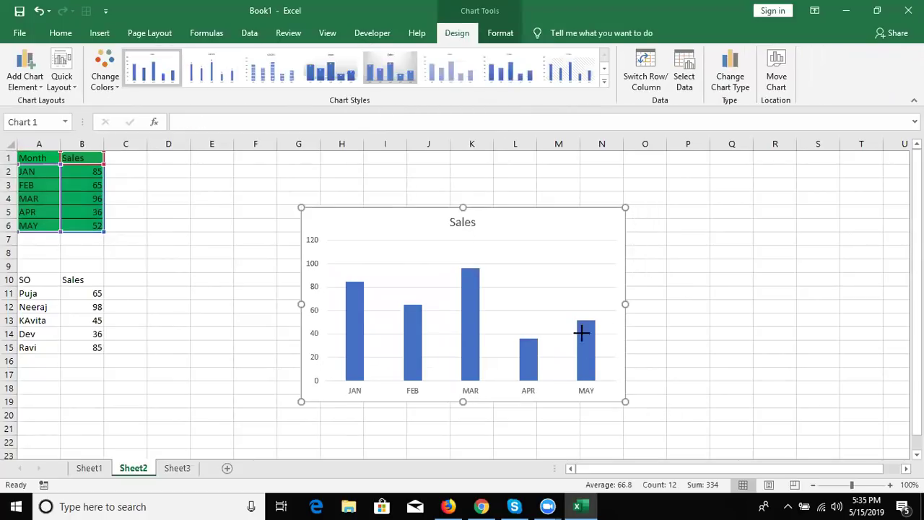
mouse_move(480, 233)
left_mouse_down()
mouse_move(359, 188)
mouse_move(287, 177)
left_mouse_up()
- Remove the chart's Sales title and vertical axis
left_click(263, 183)
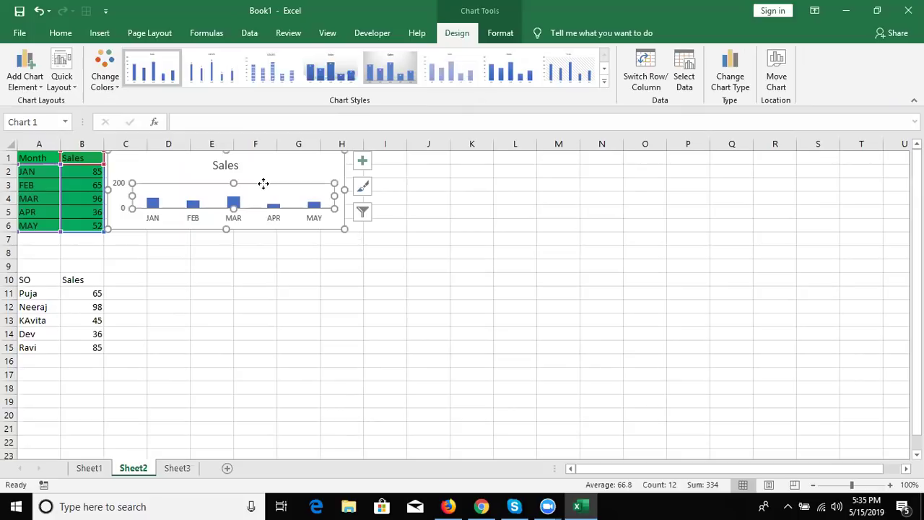
left_click(237, 170)
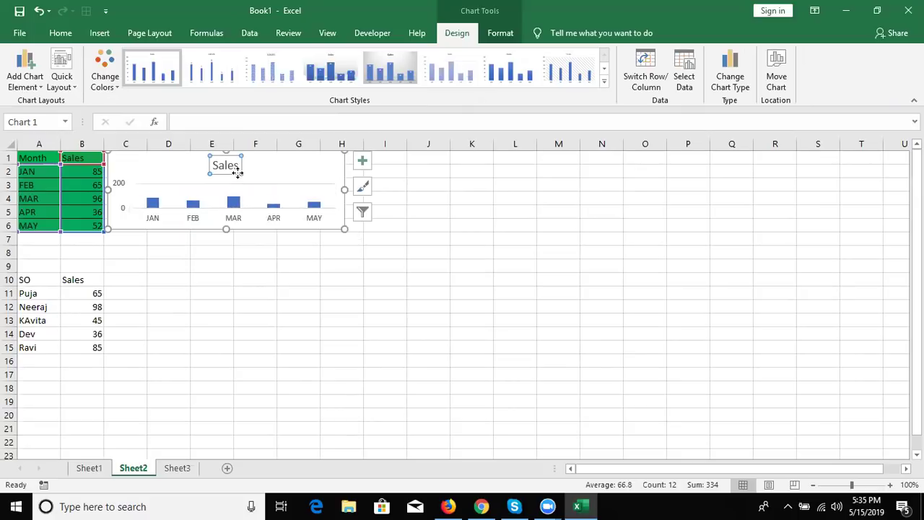
key("Delete")
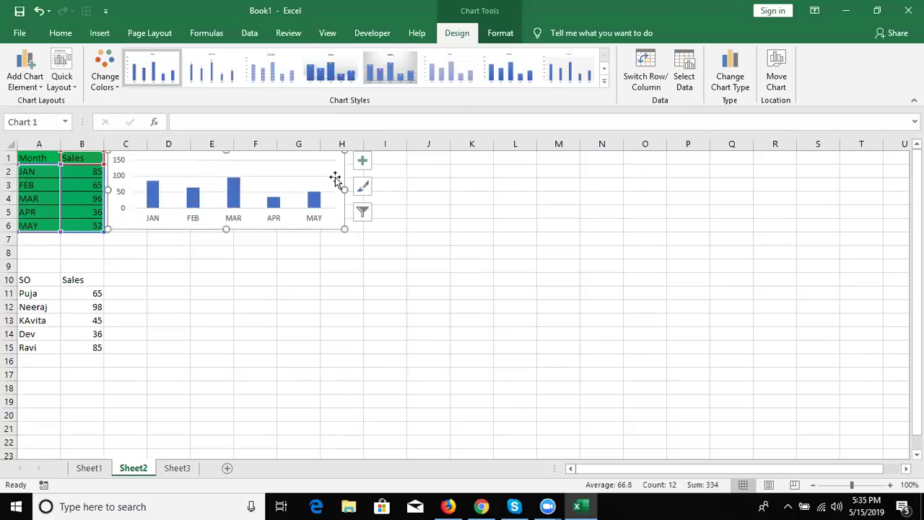
left_click(334, 176)
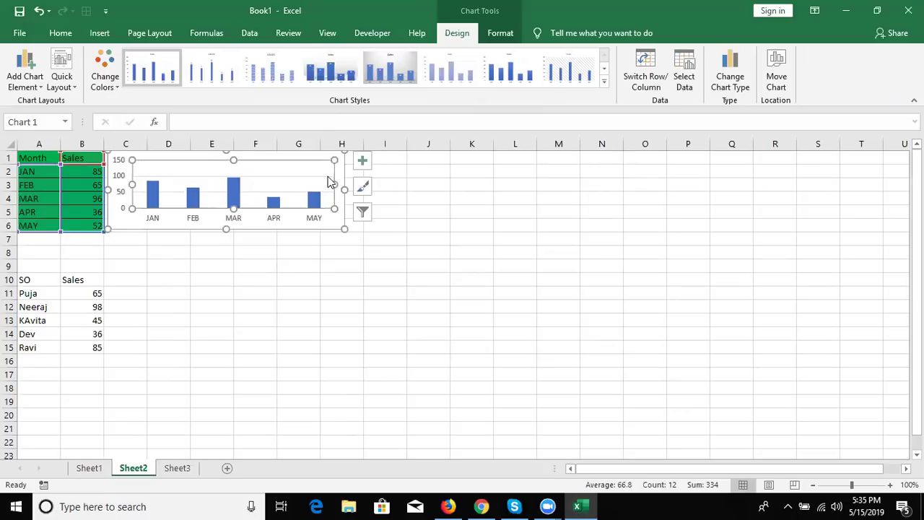
left_click(327, 176)
key("Escape")
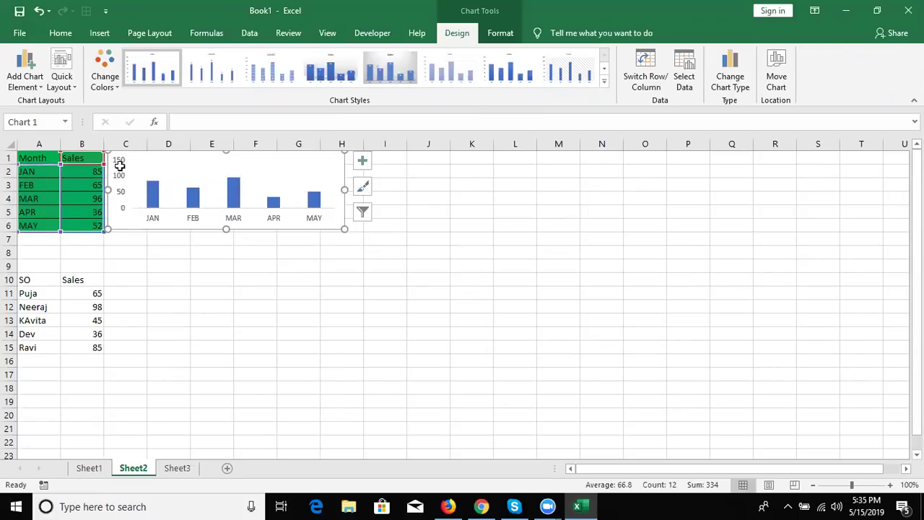
key("Delete")
key("ctrl+z")
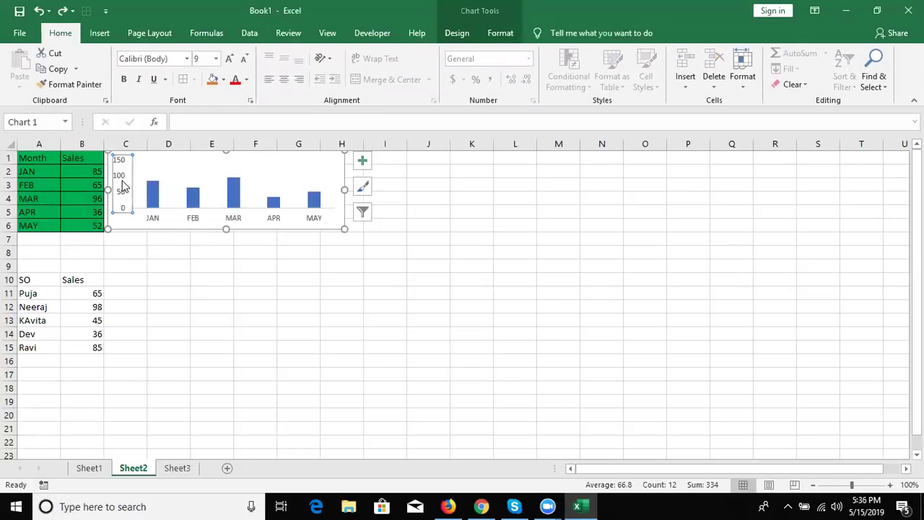
key("Delete")
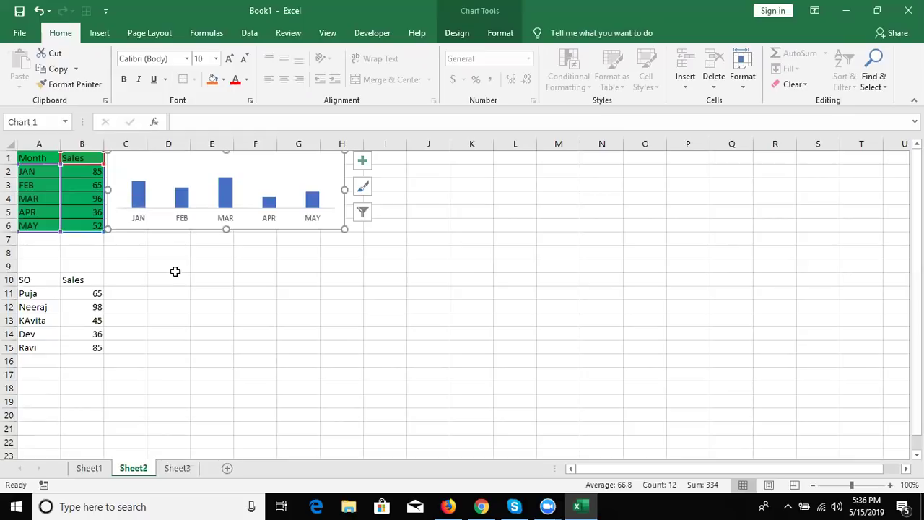
left_click(176, 270)
- Give the SO/Sales table in A10:B15 a blue fill and all borders
left_click(36, 281)
left_click_drag(37, 281, 91, 345)
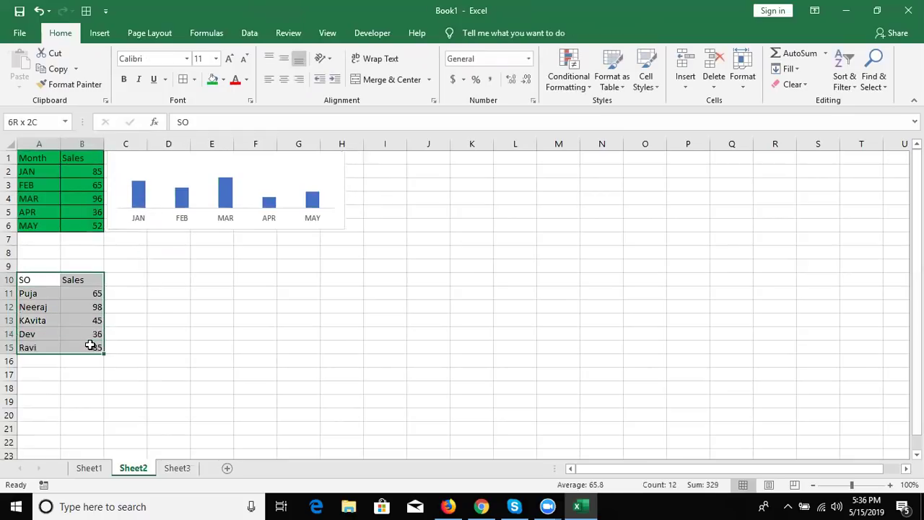
left_click(223, 81)
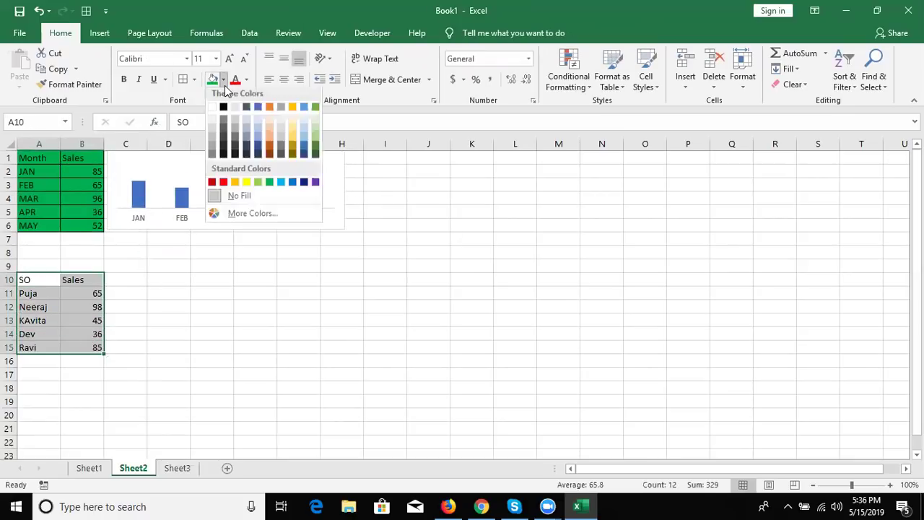
left_click(279, 185)
left_click(183, 79)
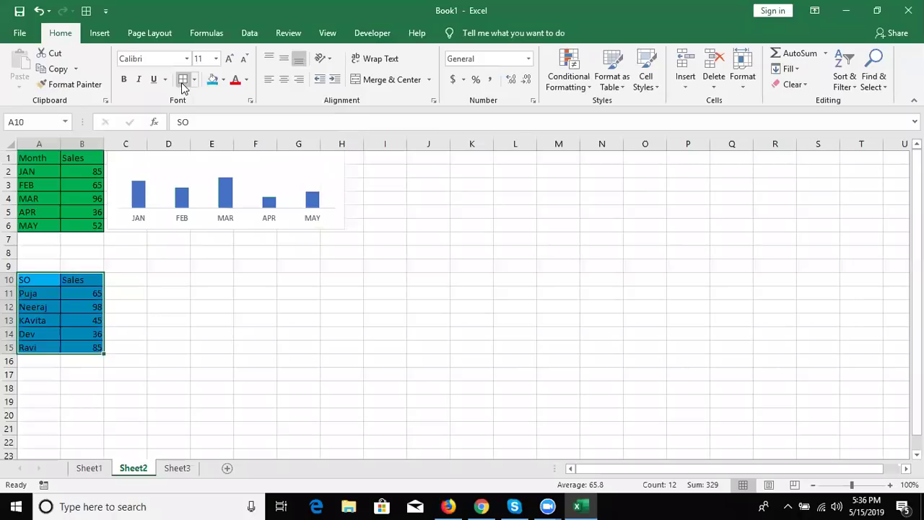
left_click(99, 34)
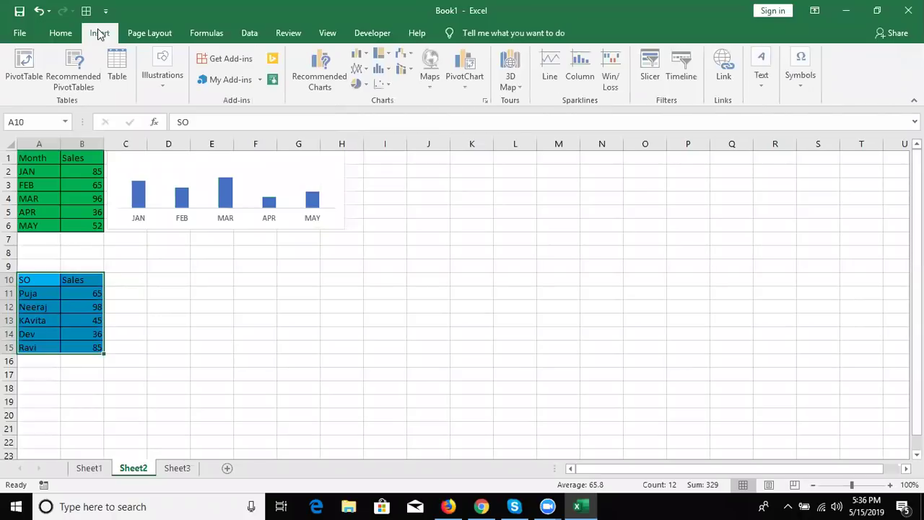
- Insert a 2-D clustered column chart of SO sales, resized and placed beside the SO table
left_click(359, 54)
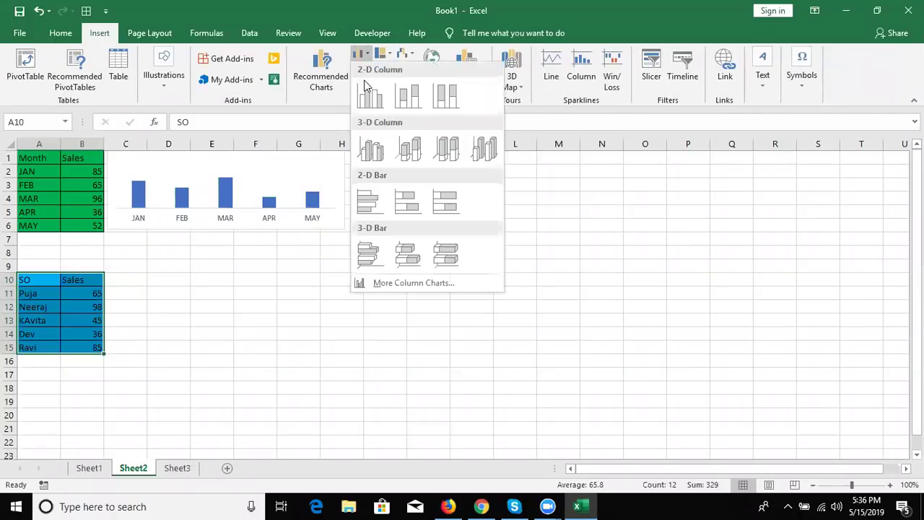
left_click(369, 99)
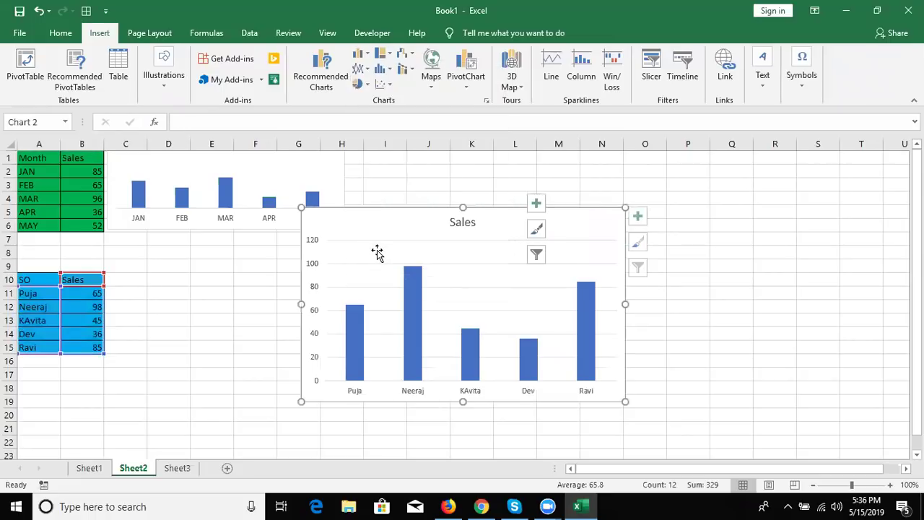
left_click_drag(392, 241, 193, 244)
mouse_move(431, 410)
left_mouse_down()
mouse_move(307, 326)
mouse_move(309, 337)
left_mouse_up()
left_click_drag(256, 245, 256, 297)
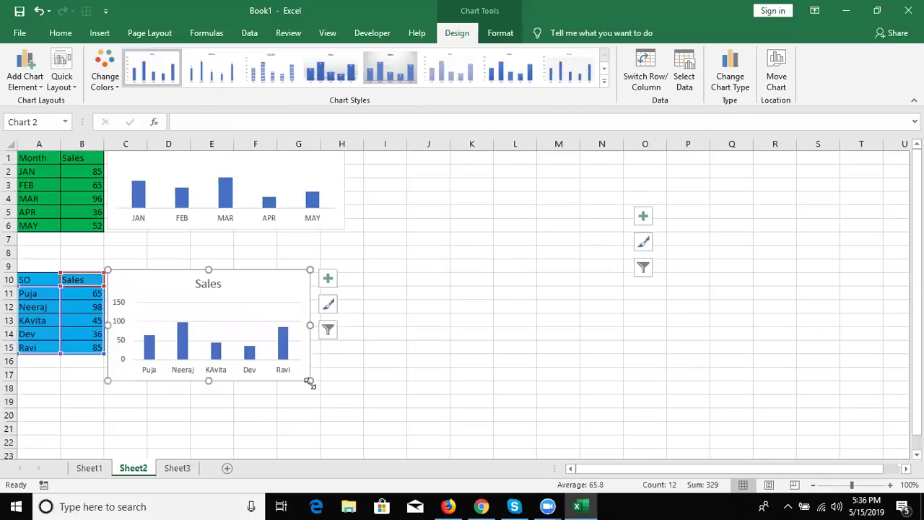
left_click_drag(309, 383, 344, 353)
- Delete the SO chart's Sales title and vertical axis
left_click(230, 283)
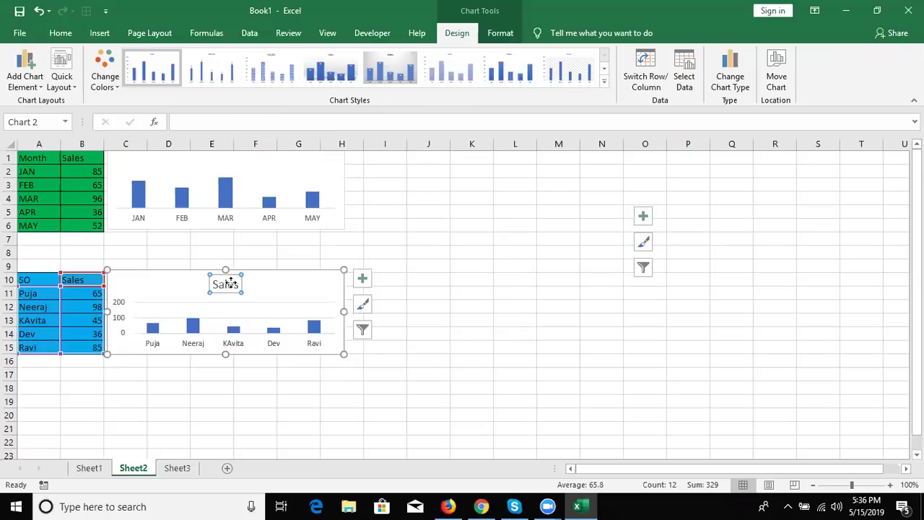
key("Delete")
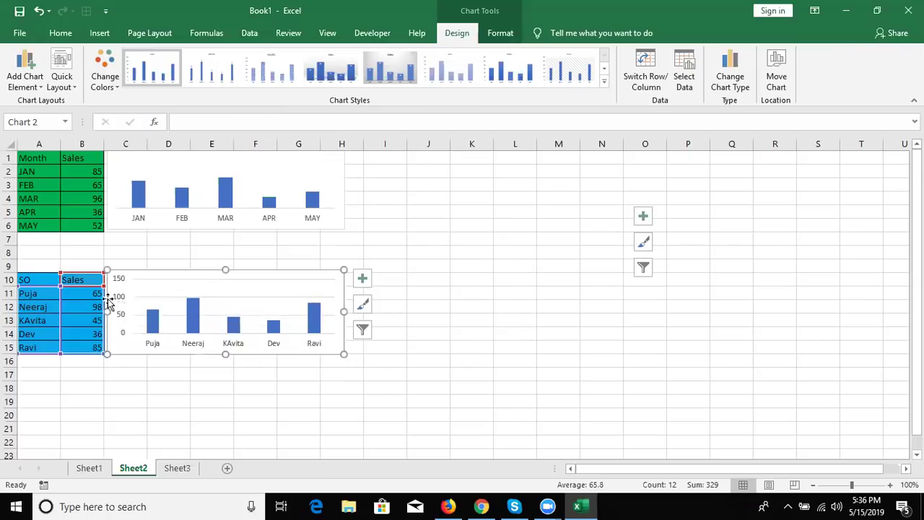
left_click(117, 302)
key("Delete")
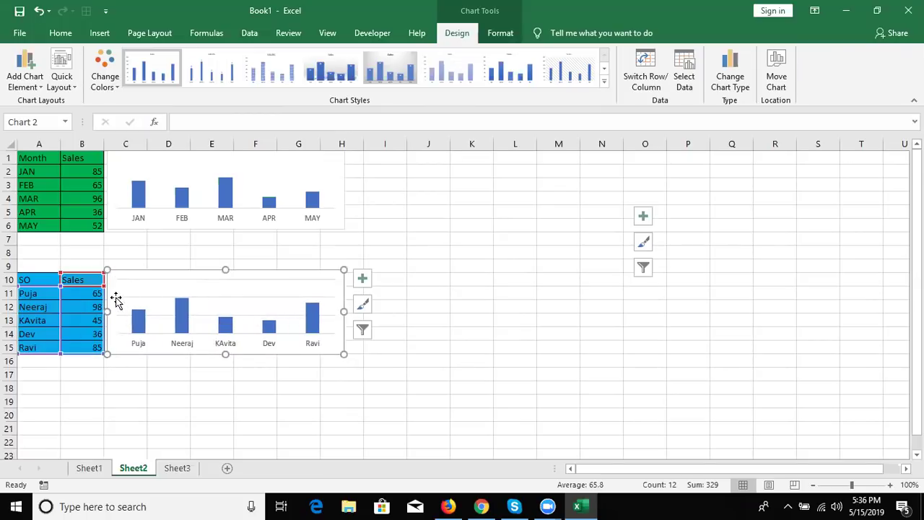
- Fill the SO chart's column bars with green
left_click(239, 303)
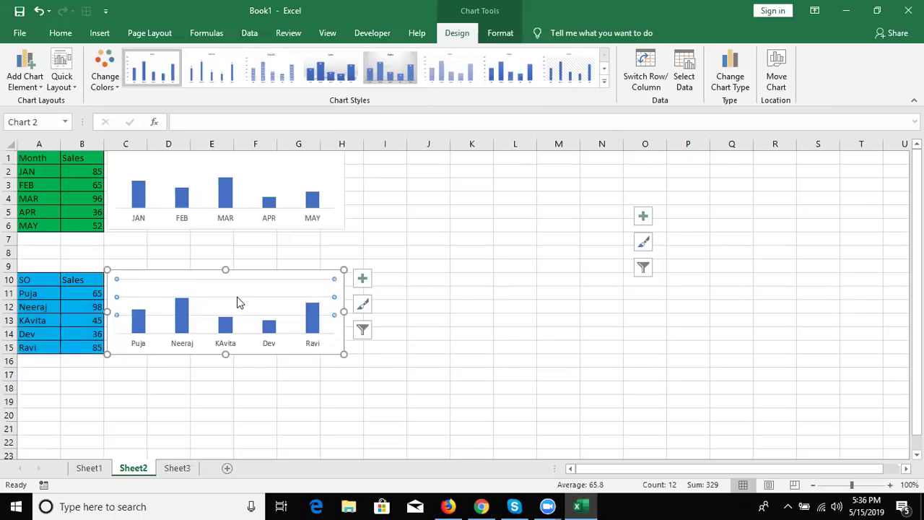
left_click(182, 309)
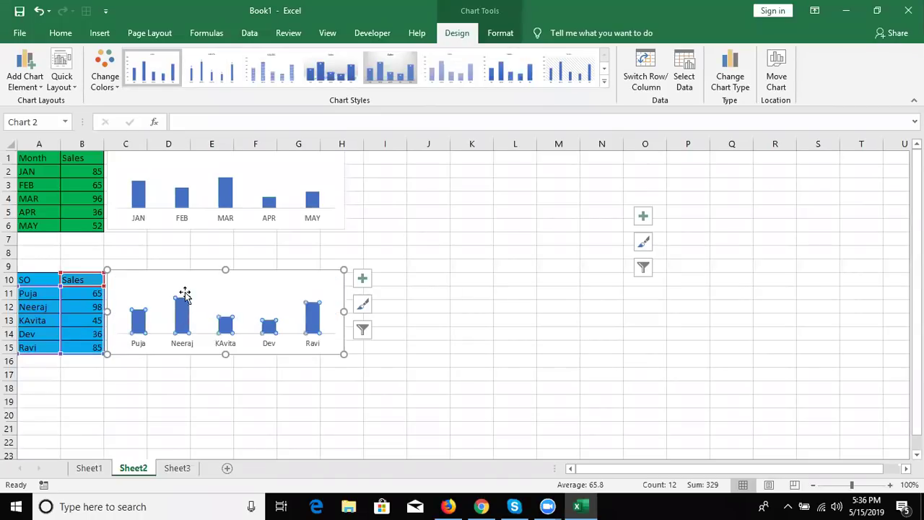
left_click(105, 35)
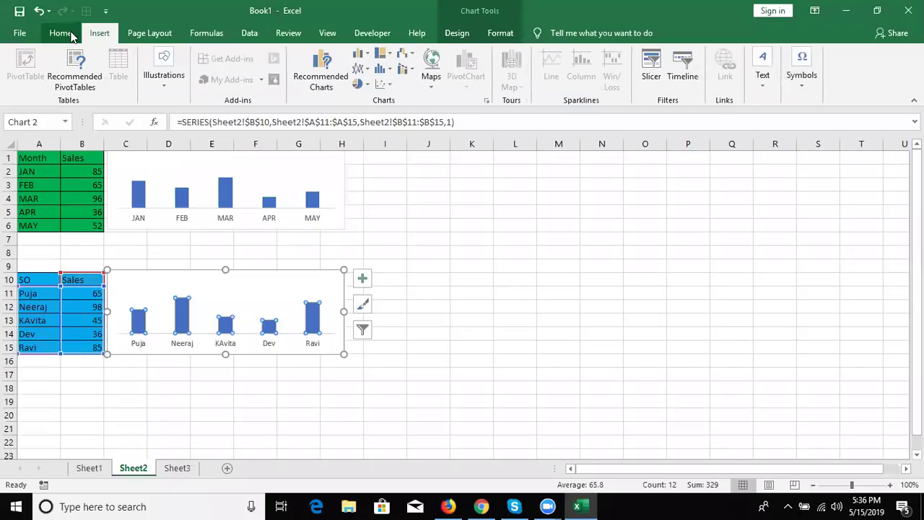
left_click(71, 33)
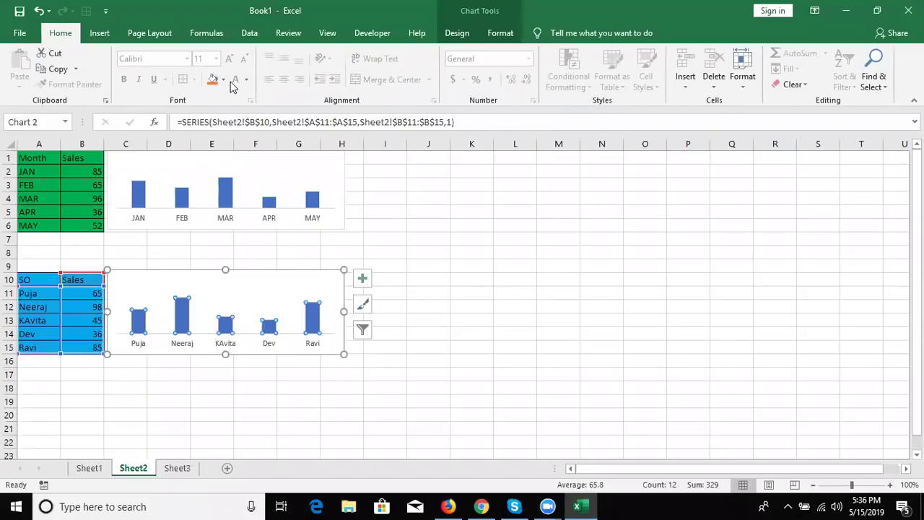
left_click(224, 80)
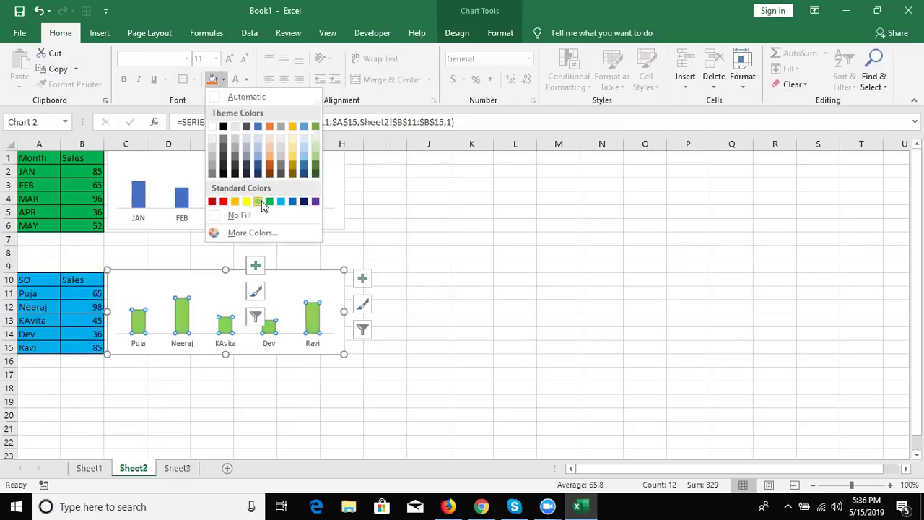
left_click(412, 272)
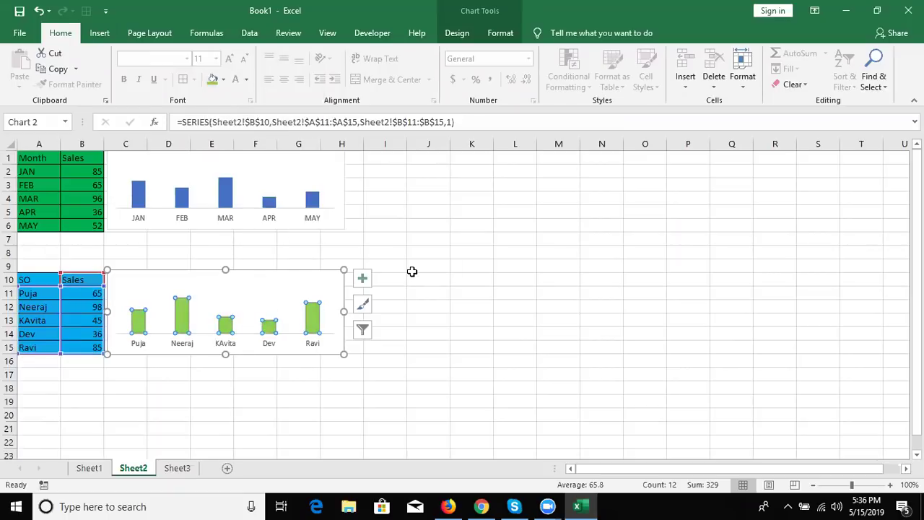
left_click(412, 272)
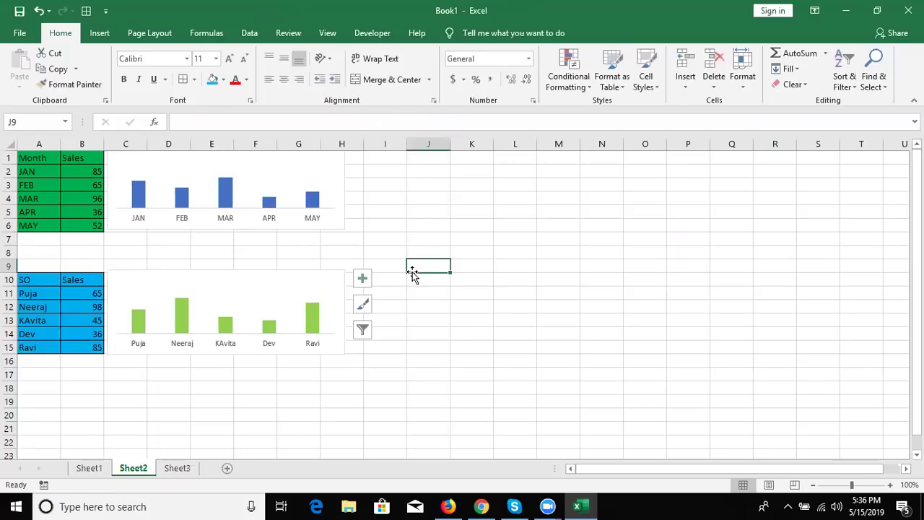
- Rename Sheet3 to Summary
left_click(186, 470)
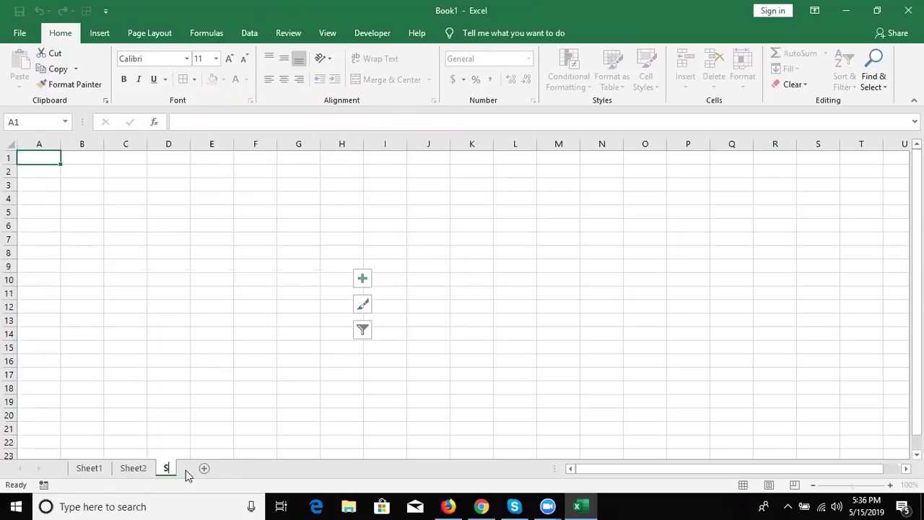
type("mmar")
type("y")
key("Return")
- Enter the label SO in cell A3 of the Summary sheet
left_click(49, 190)
type("Month")
key("Return")
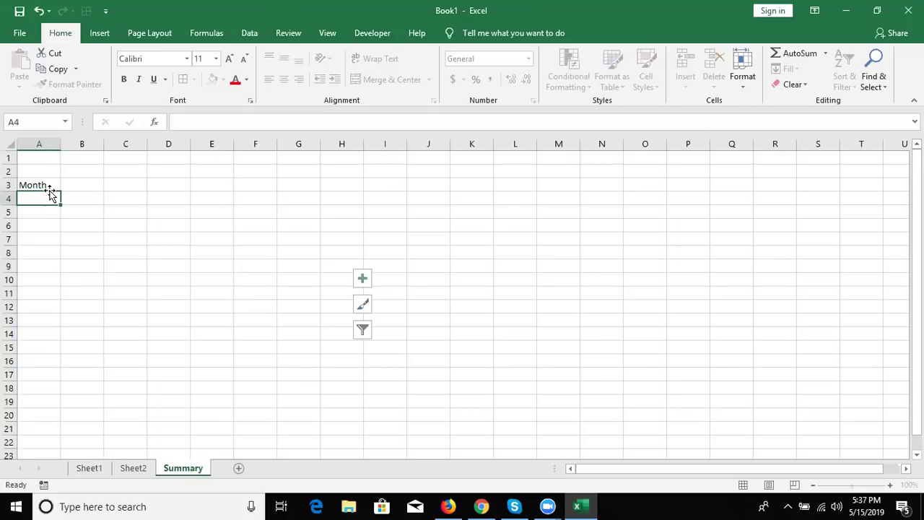
key("Down")
key("shift+Right")
key("shift+Right")
key("shift+Right")
key("shift+Right")
key("shift+Right")
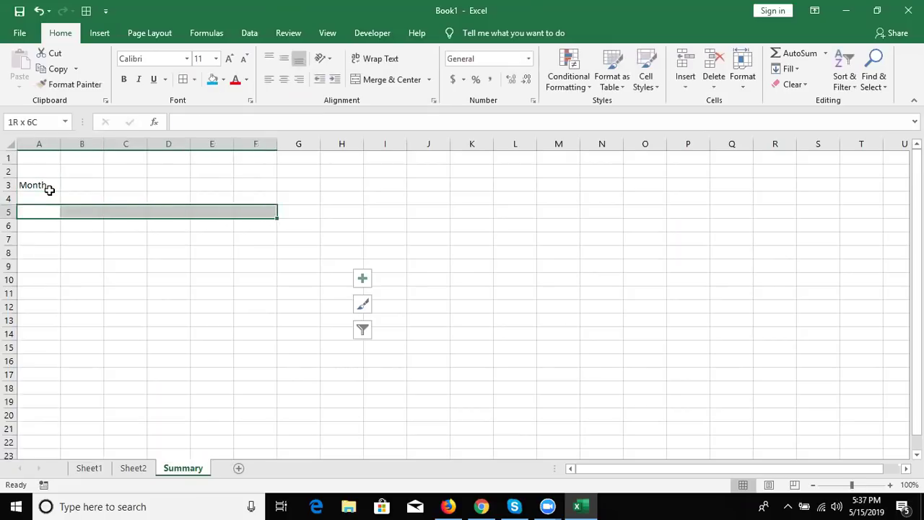
key("shift+Down")
key("shift+Down")
key("shift+Down")
key("shift+Right")
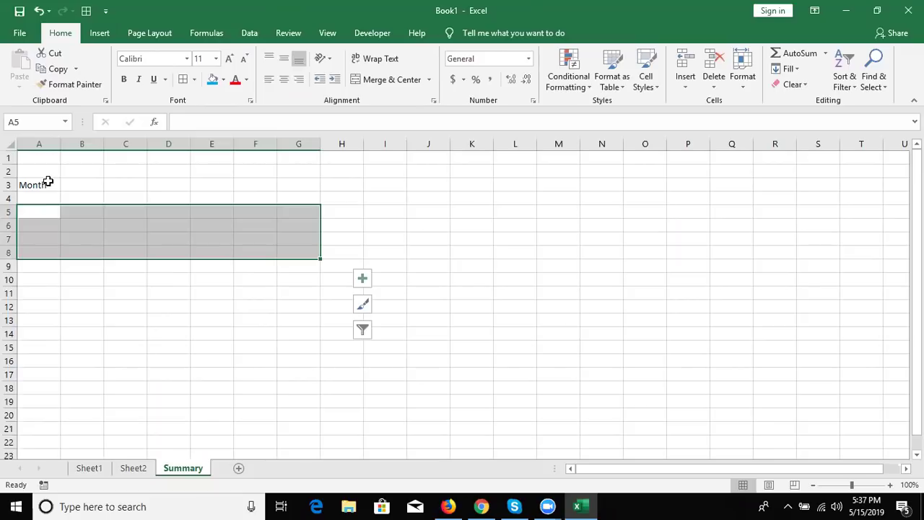
left_click(48, 181)
type("SO")
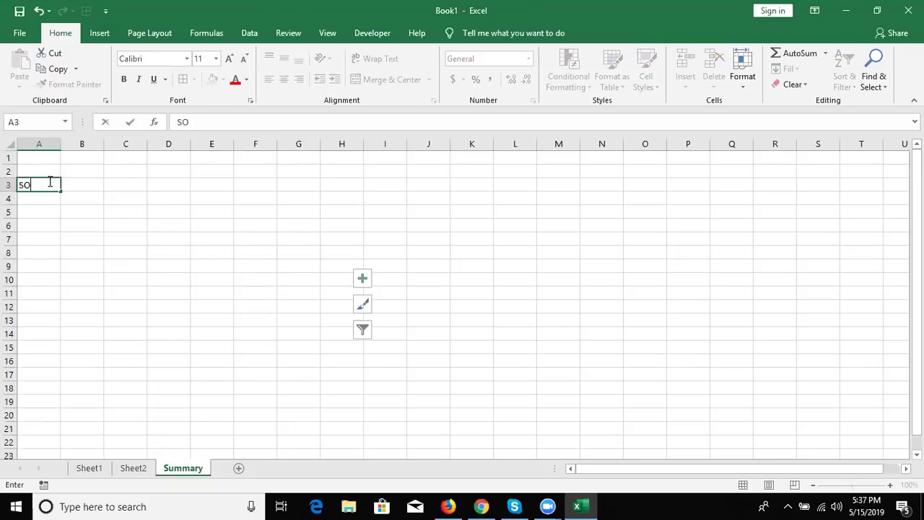
key("Return")
left_click(48, 181)
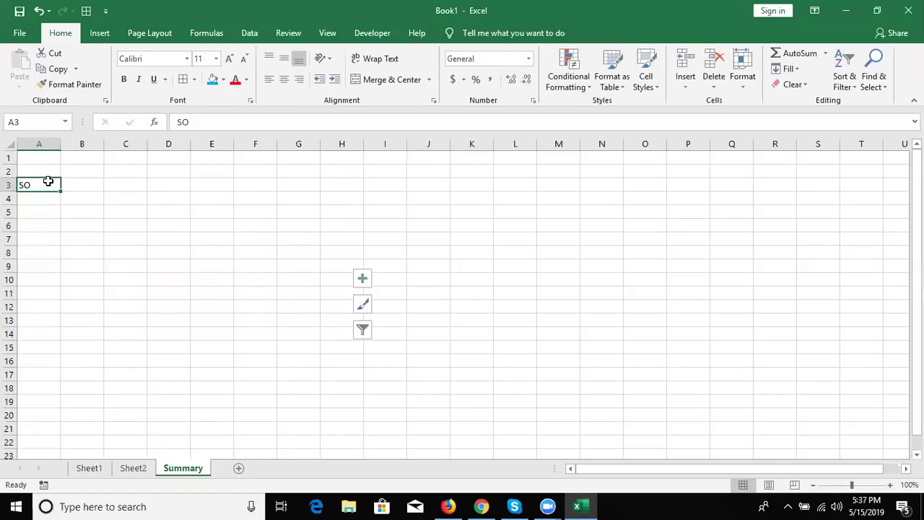
- Give Summary cell A3 a data-validation list with the choices Month and SO
left_click(246, 36)
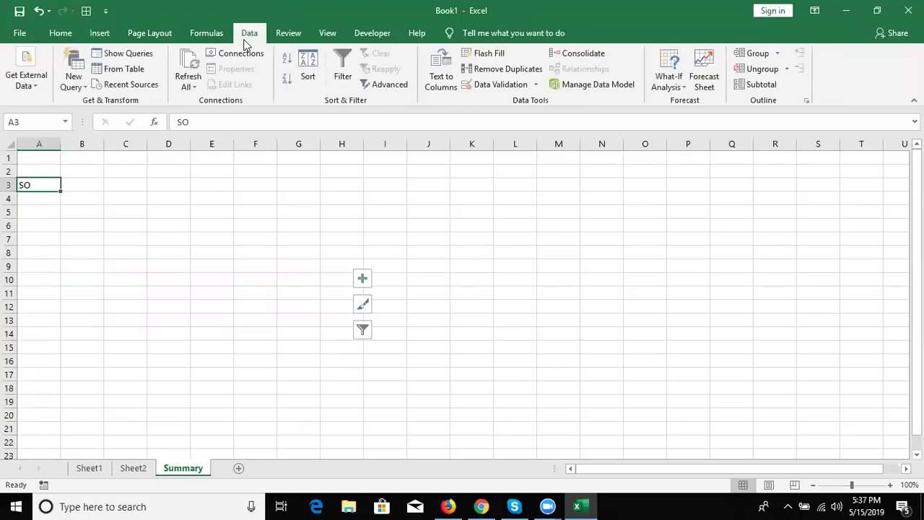
left_click(503, 88)
left_click(372, 224)
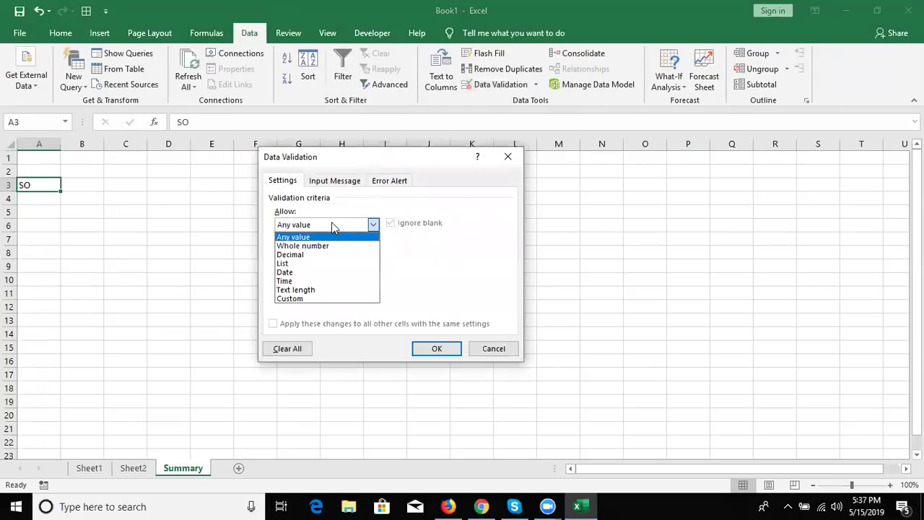
left_click(308, 264)
left_click(310, 280)
type("Month,S")
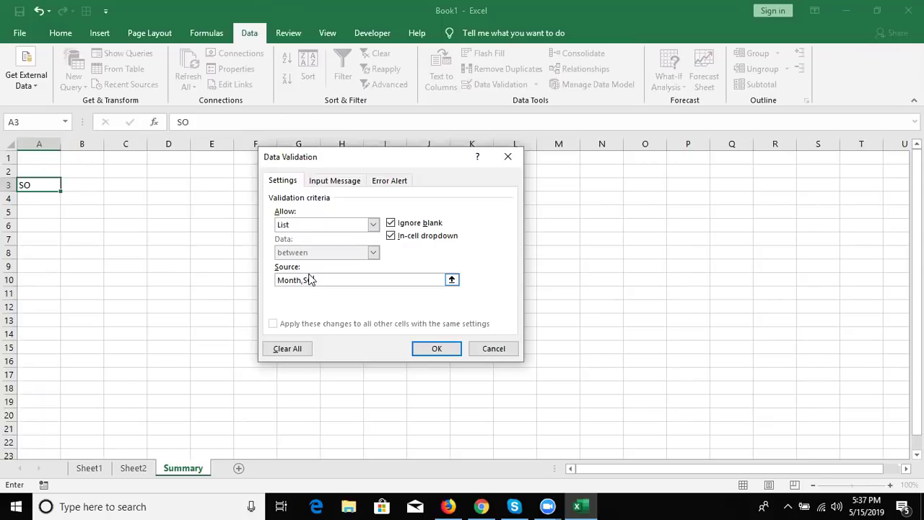
type("O")
left_click(439, 352)
- Test A3's dropdown by picking Month, then SO, and return to Sheet2
left_click(65, 186)
left_click(66, 197)
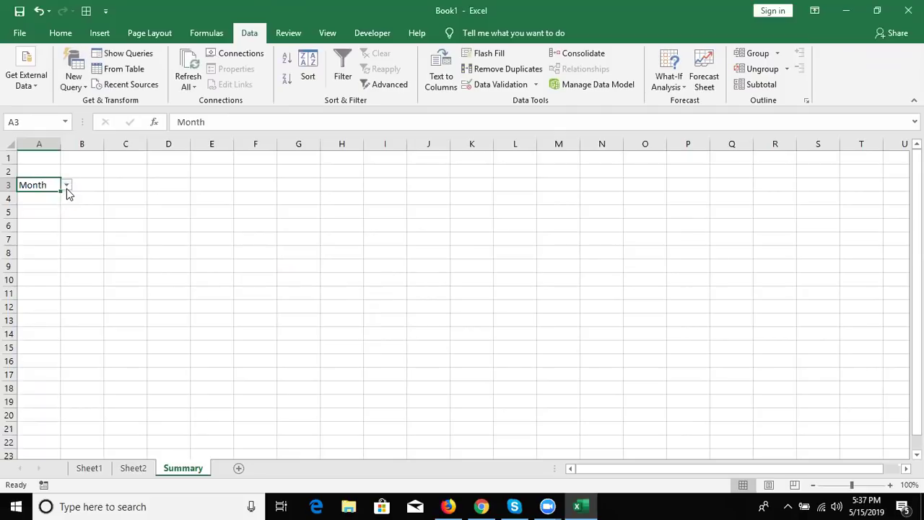
left_click(67, 185)
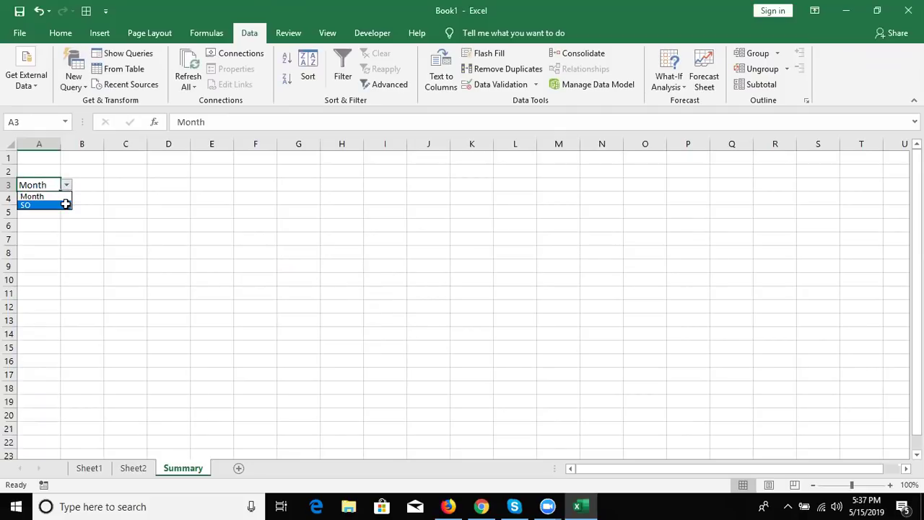
left_click(67, 206)
left_click(102, 211)
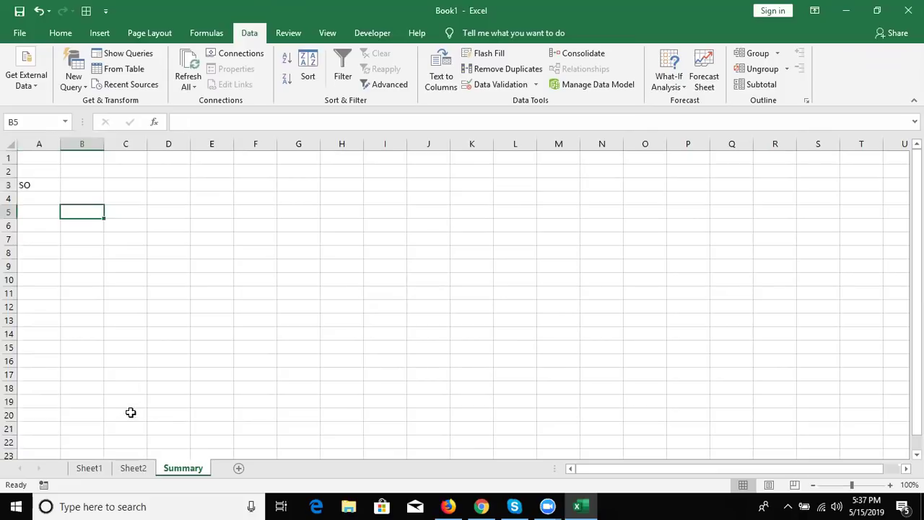
left_click(132, 468)
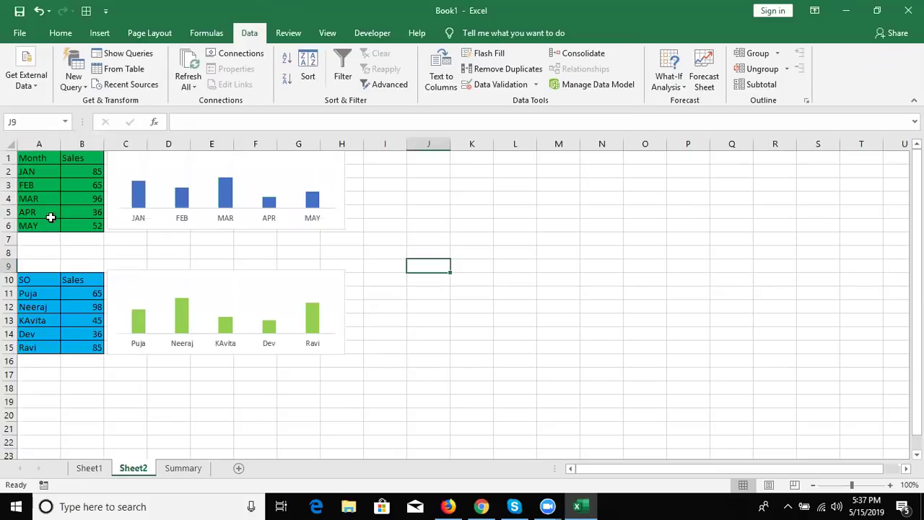
- Turn off gridline display on Sheet2 so the tables and charts sit on plain white
mouse_move(35, 157)
left_mouse_down()
mouse_move(345, 217)
mouse_move(342, 226)
left_mouse_up()
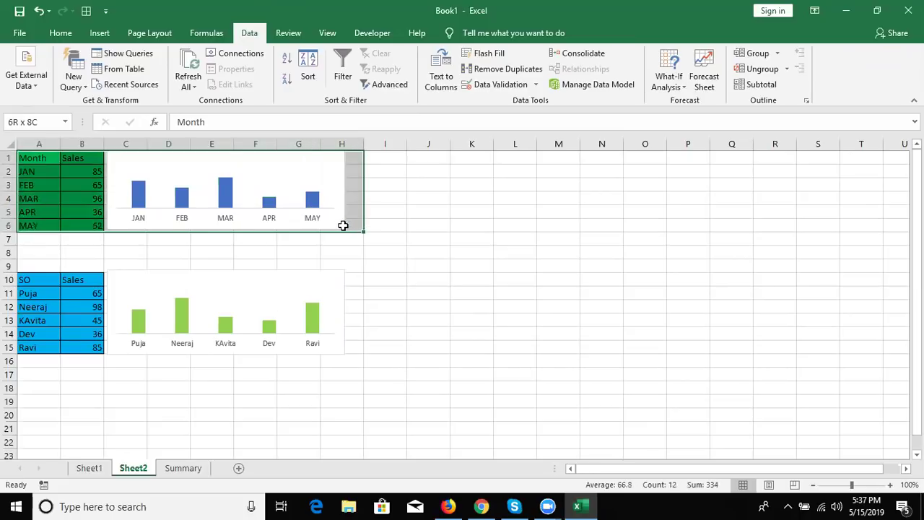
left_click(174, 36)
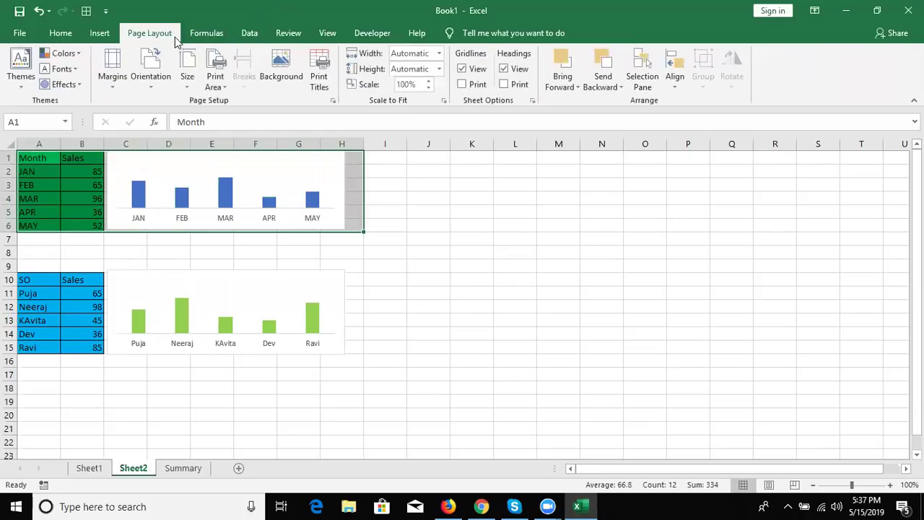
left_click(459, 77)
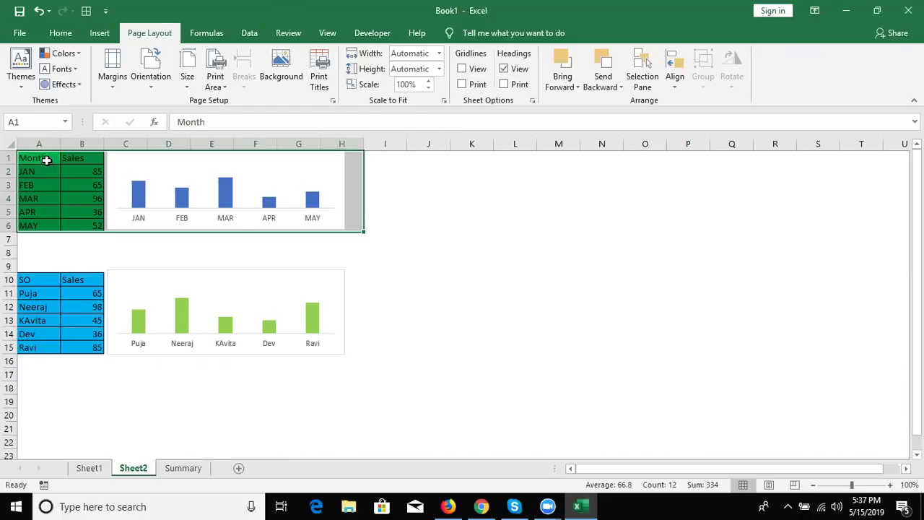
- Define the name Month for Sheet2 range A1:H6
left_click_drag(47, 160, 360, 230)
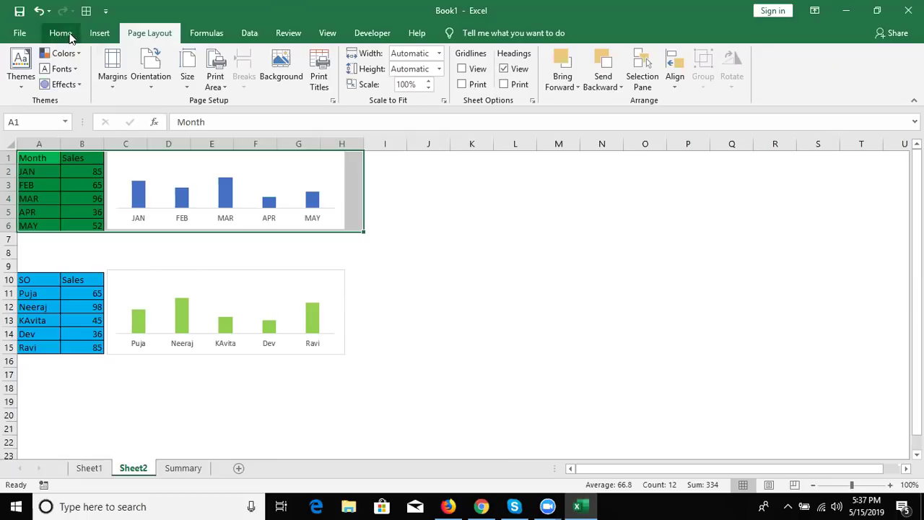
left_click(202, 37)
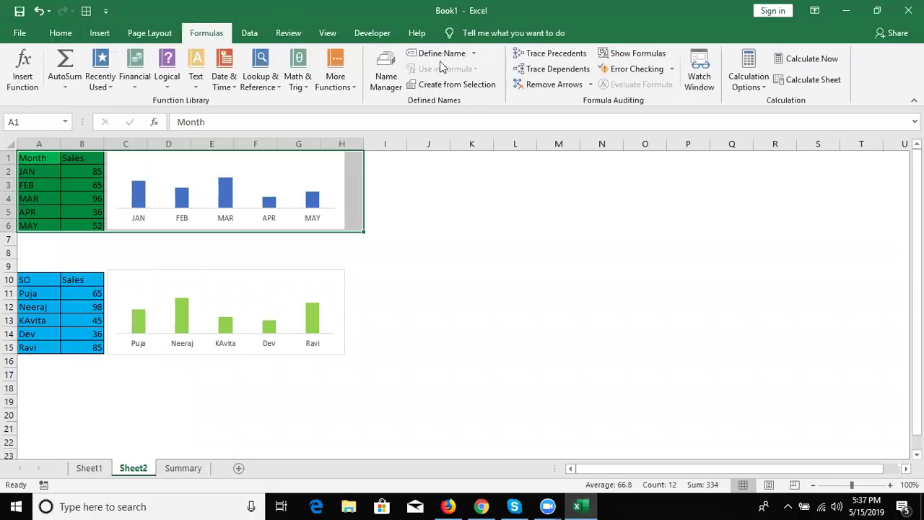
left_click(442, 55)
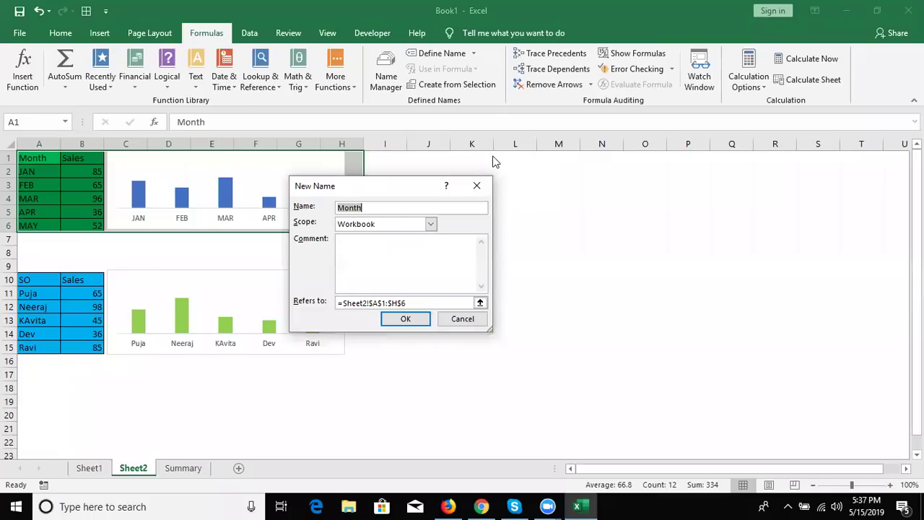
left_click_drag(374, 186, 494, 161)
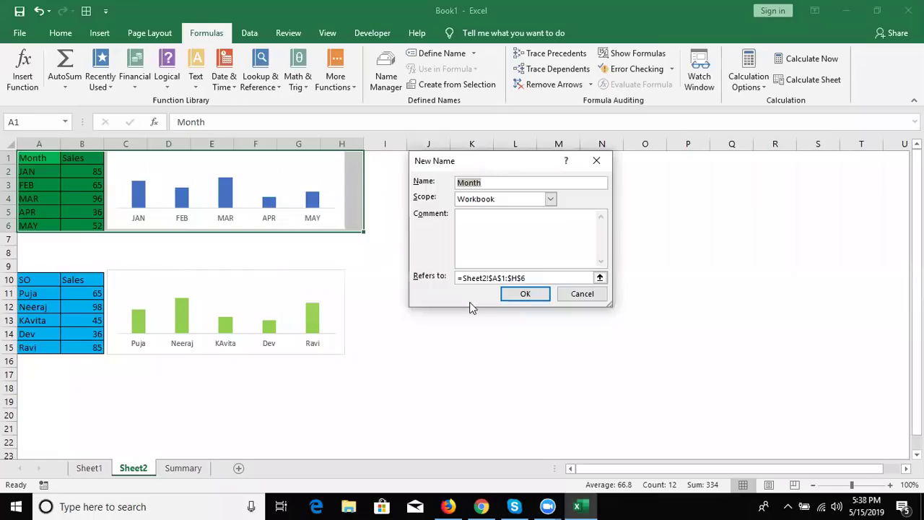
left_click(515, 302)
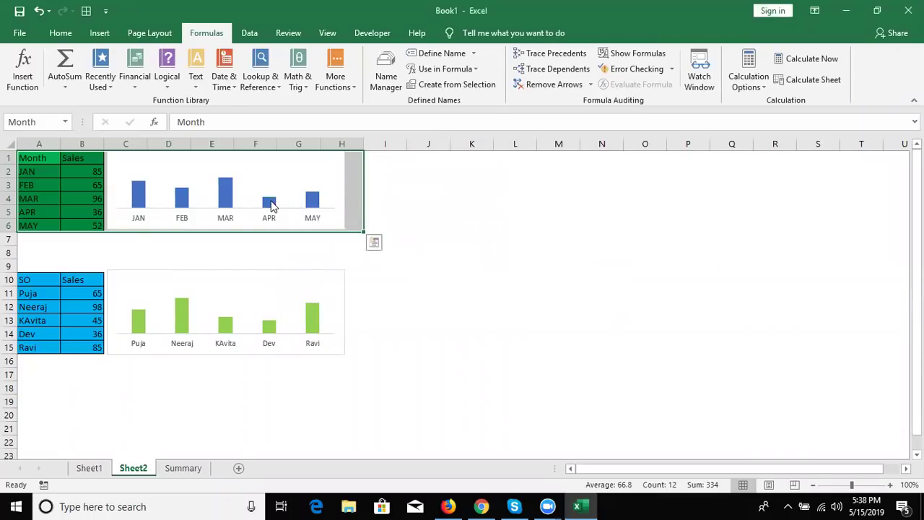
- Define the name SO for Sheet2 range A10:H15
mouse_move(271, 207)
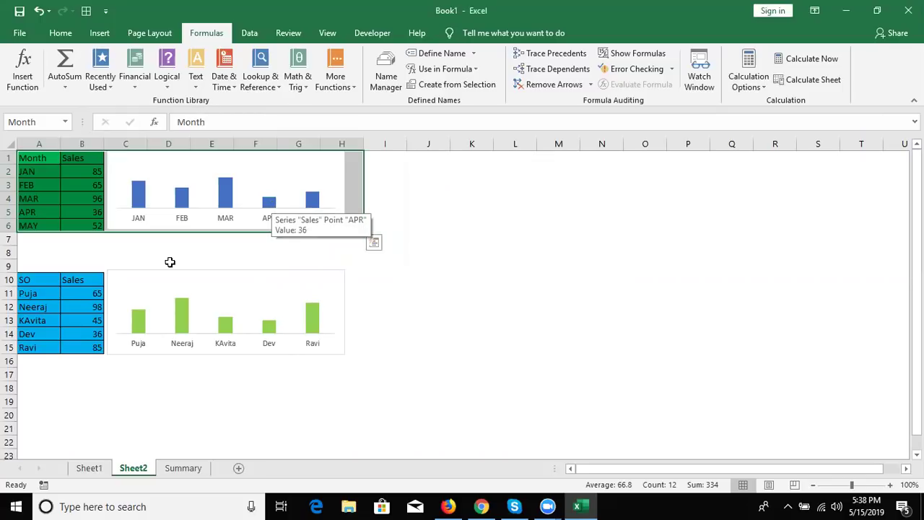
left_click_drag(41, 279, 73, 280)
left_click_drag(184, 281, 330, 346)
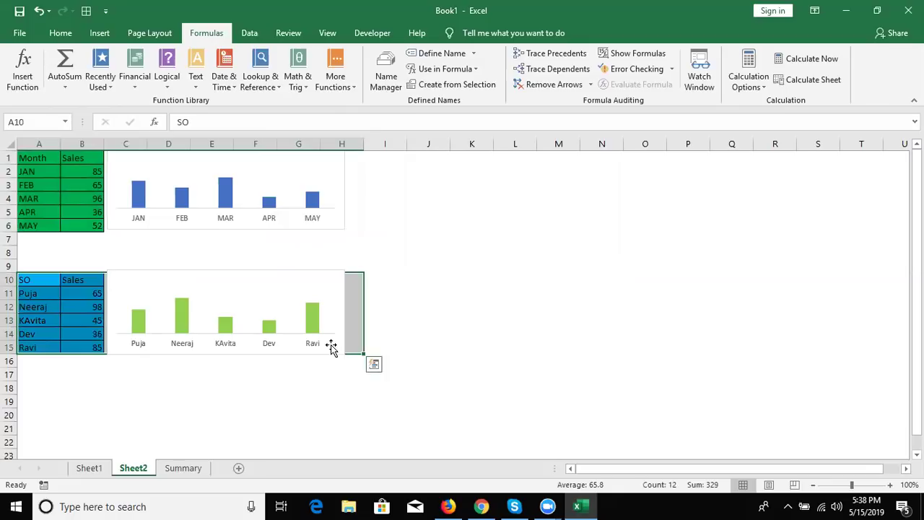
left_click(424, 55)
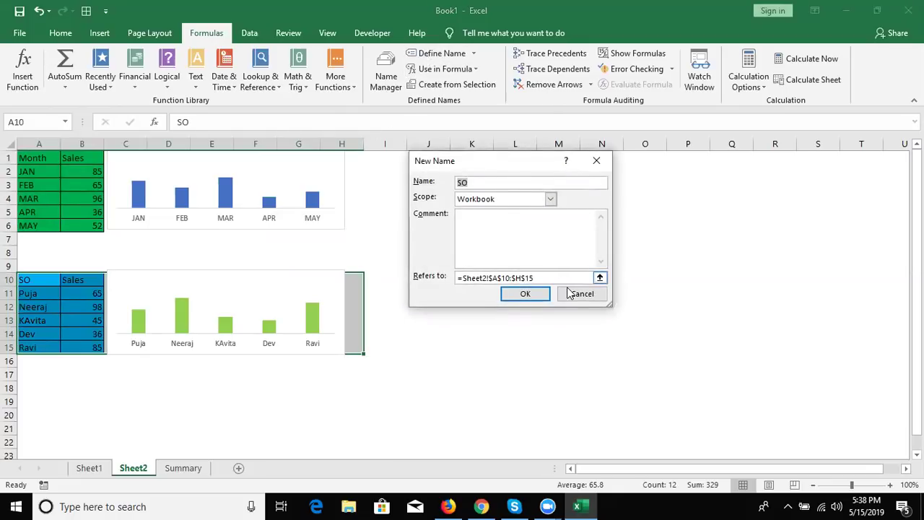
left_click(533, 294)
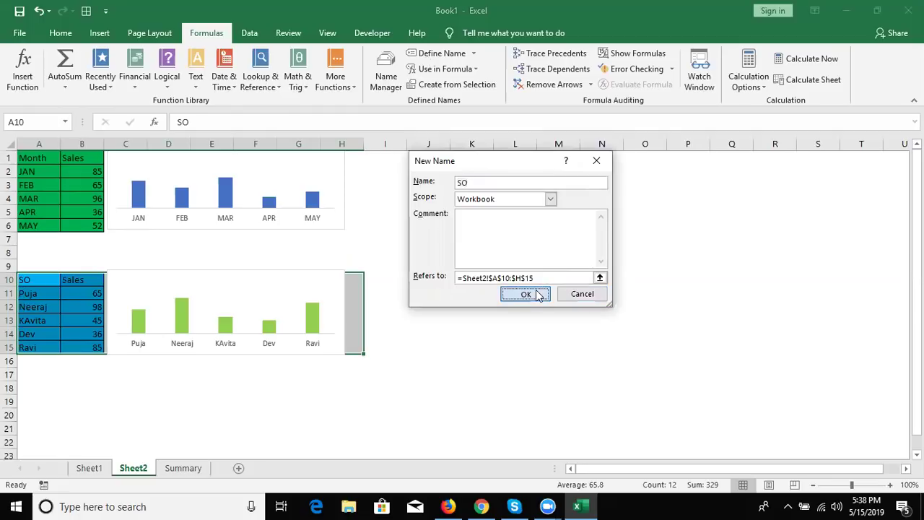
left_click(535, 291)
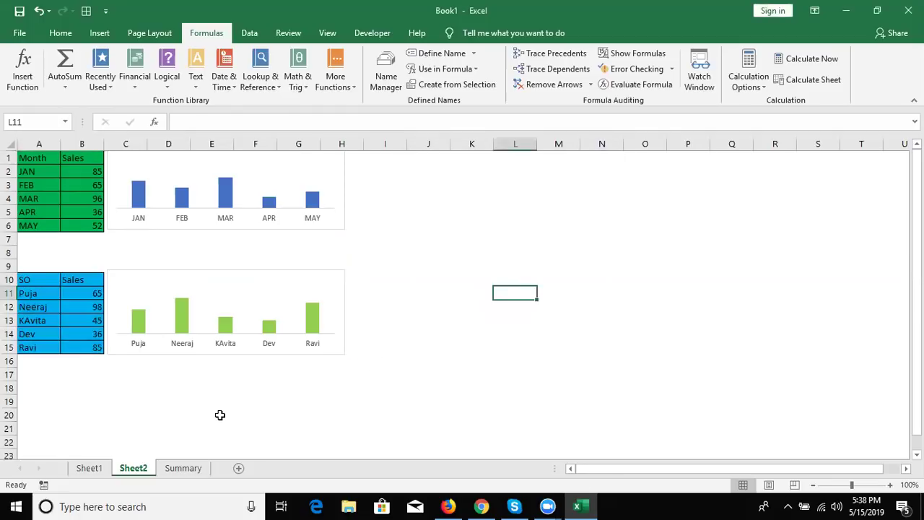
- Copy Sheet2!A1:H6 and paste it on Summary as a linked picture below the SO label
left_click_drag(33, 158, 333, 229)
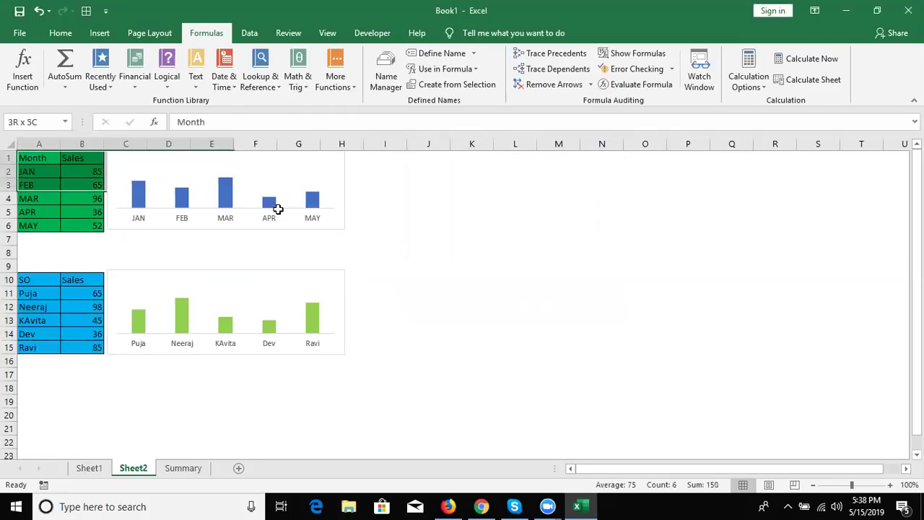
key("ctrl+c")
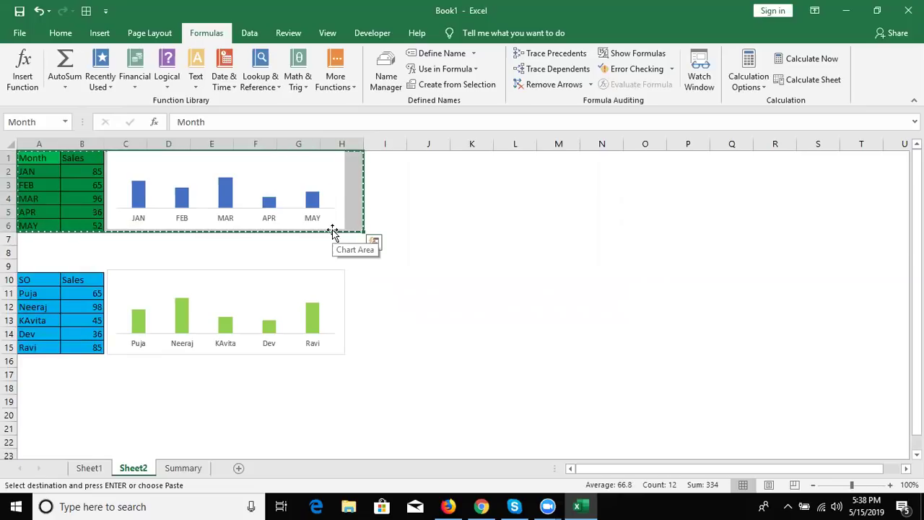
left_click(187, 469)
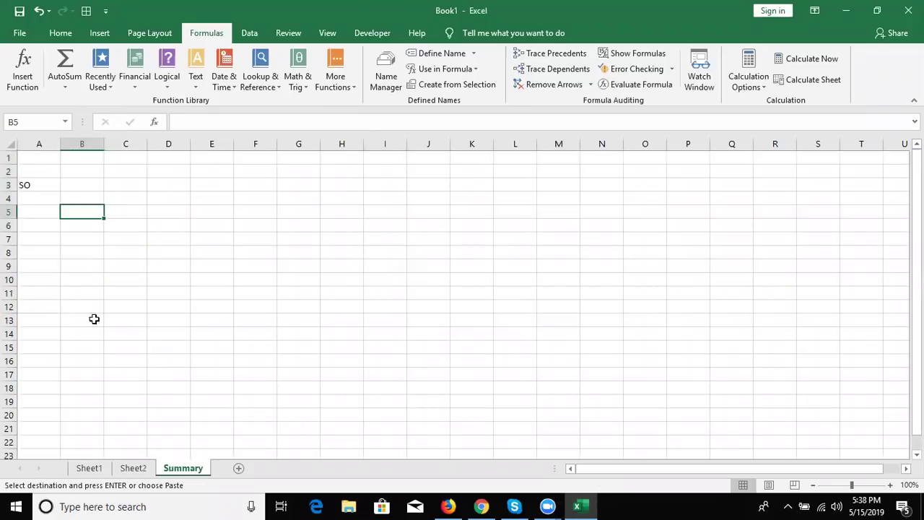
left_click(57, 33)
left_click(19, 87)
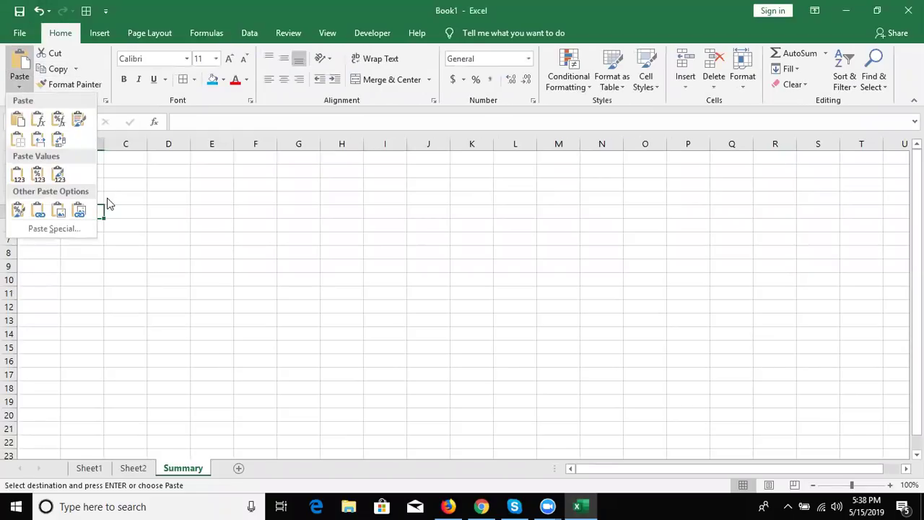
left_click(79, 210)
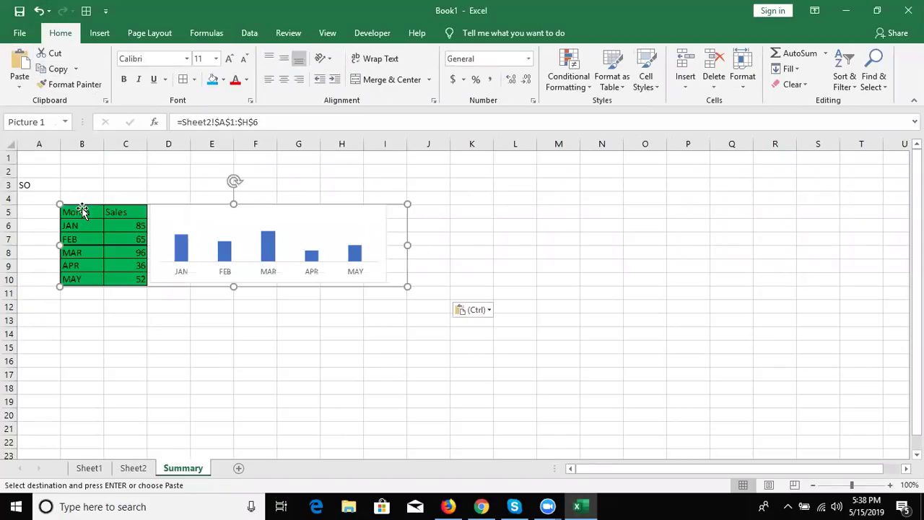
mouse_move(98, 214)
left_mouse_down()
mouse_move(103, 230)
mouse_move(99, 214)
left_mouse_up()
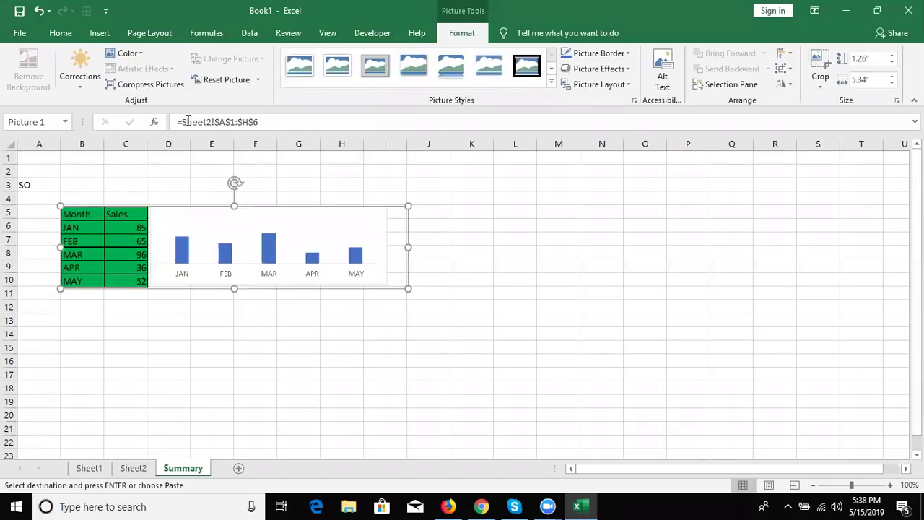
- Change the linked picture's reference from the cell address to the named range =SO
key("Escape")
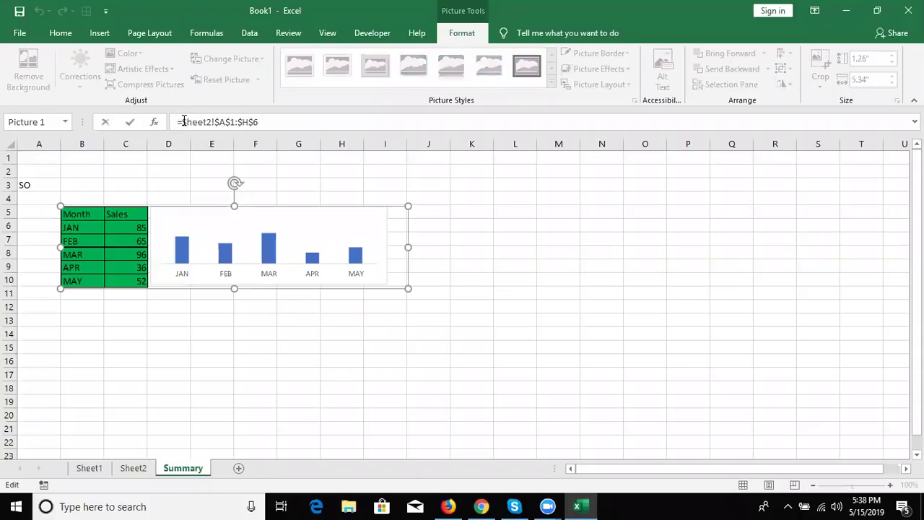
left_click_drag(182, 122, 294, 122)
key("Delete")
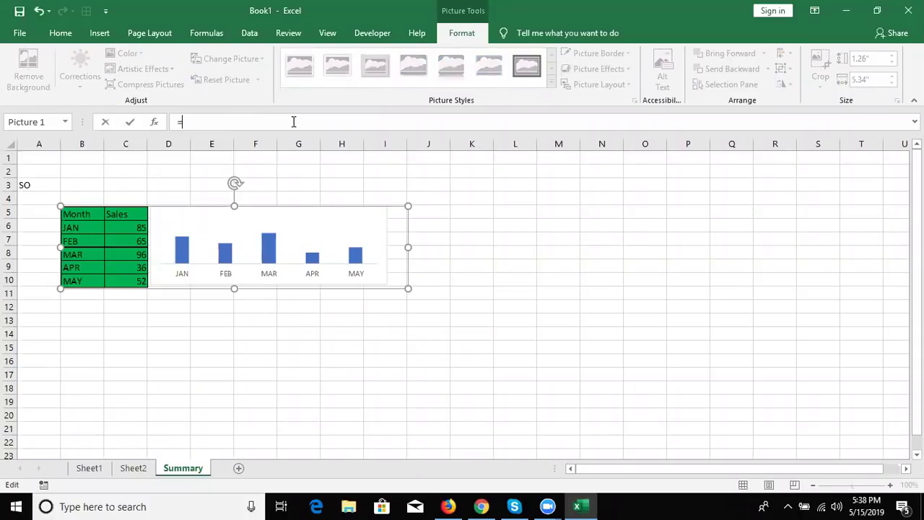
type("SO")
key("Return")
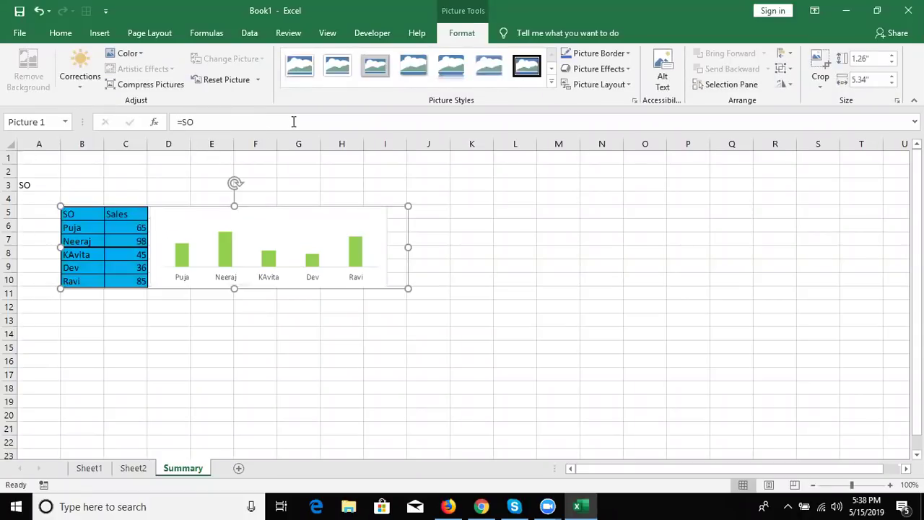
- Repoint the picture's reference to =Month, then return to Sheet2
left_click(293, 121)
key("BackSpace")
key("BackSpace")
type("month")
key("Tab")
key("Return")
key("Return")
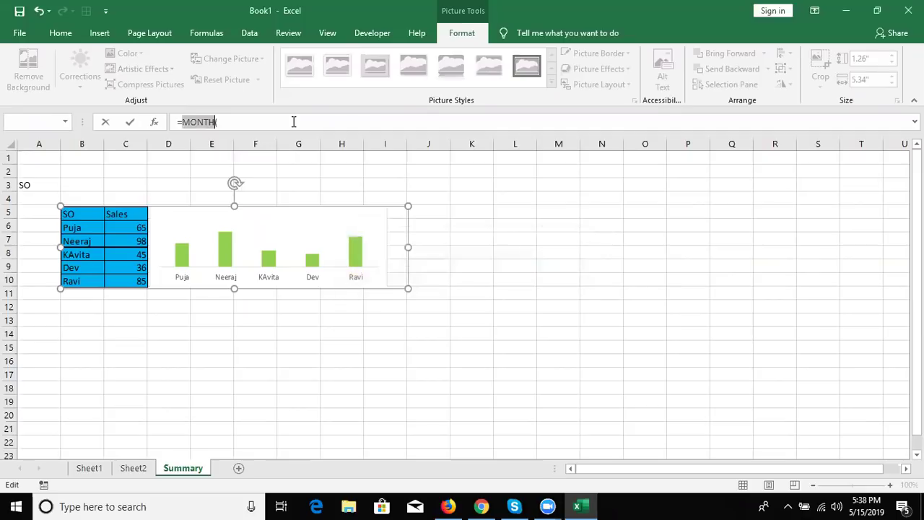
left_click(293, 122)
key("BackSpace")
key("Return")
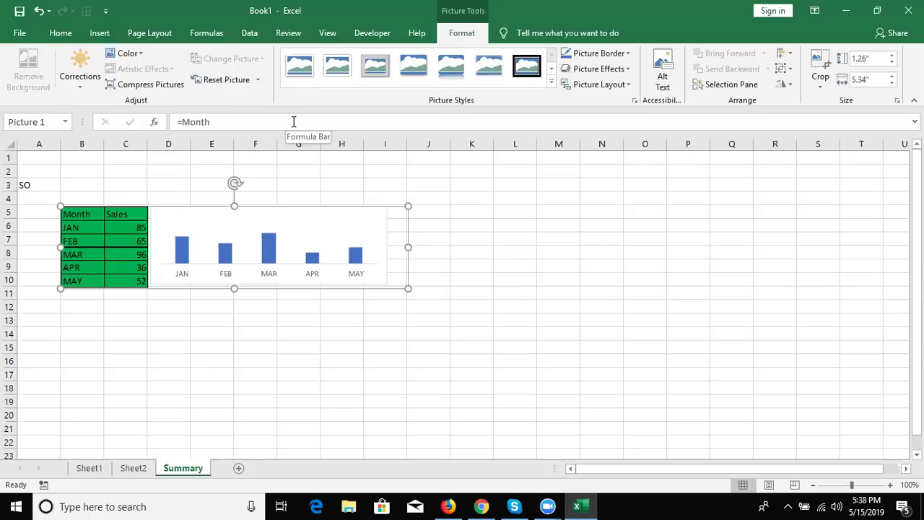
left_click(133, 469)
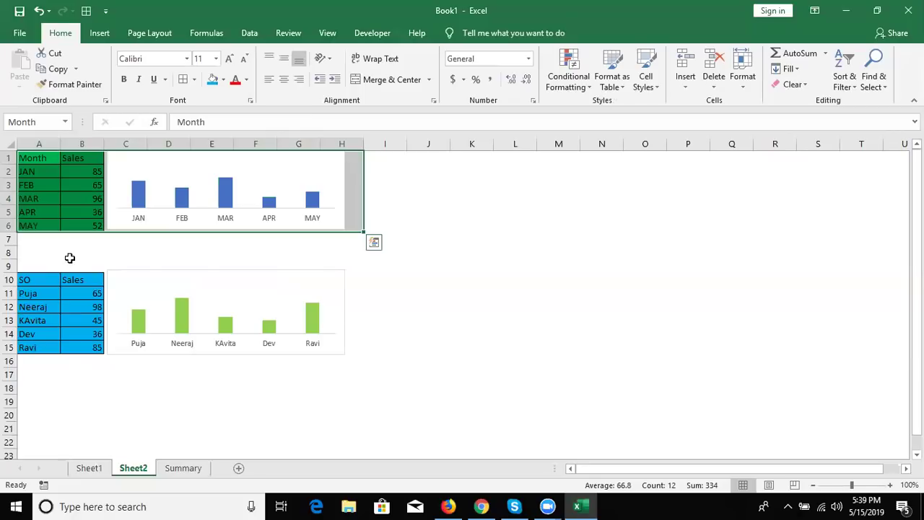
- Back on Summary, check that the linked picture's formula reads =Month
left_click(179, 469)
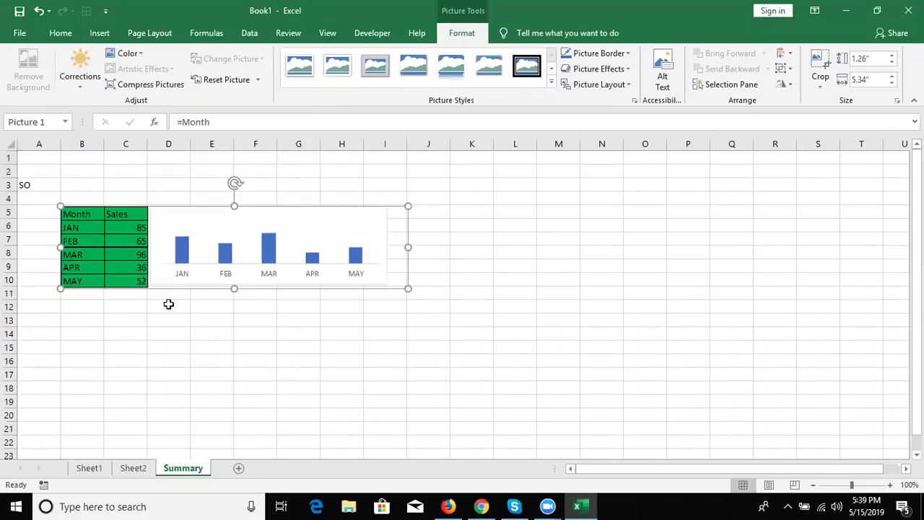
left_click(196, 117)
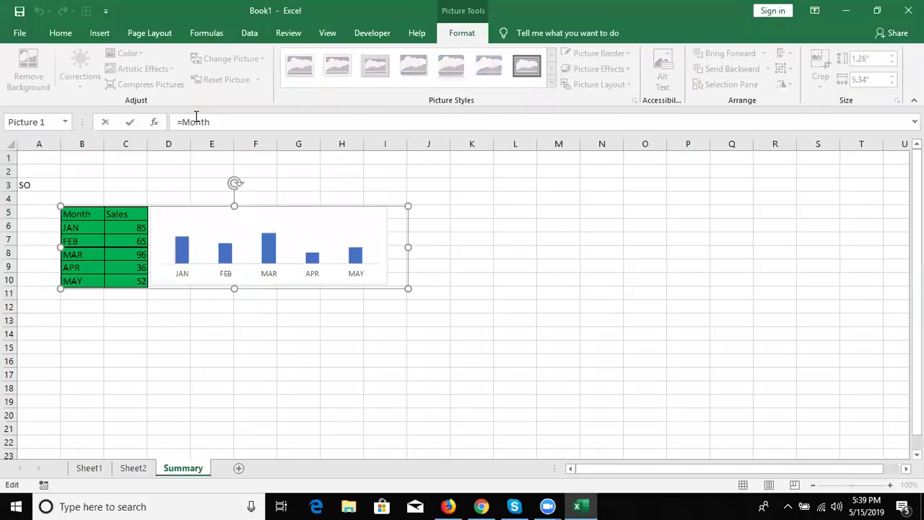
left_click(44, 213)
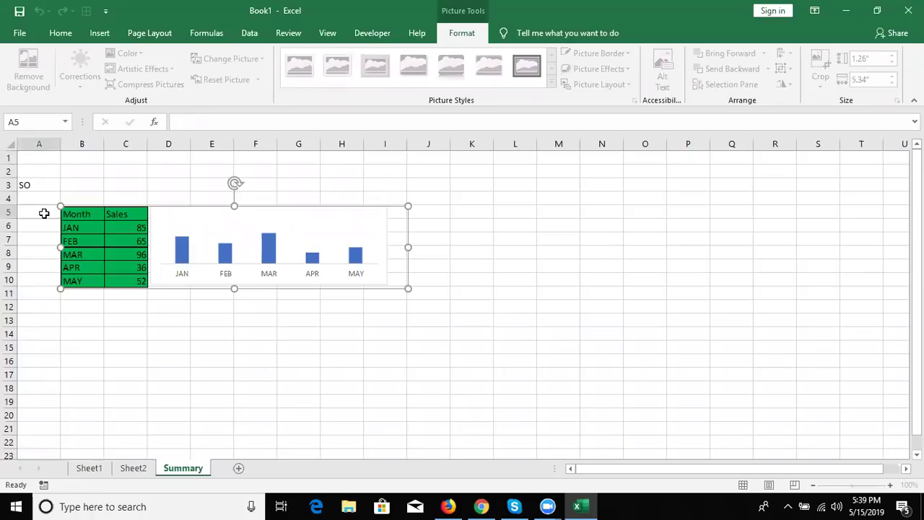
left_click(44, 213)
- Set A3's dropdown to Month, recheck the picture, and go back to Sheet2
left_click(46, 184)
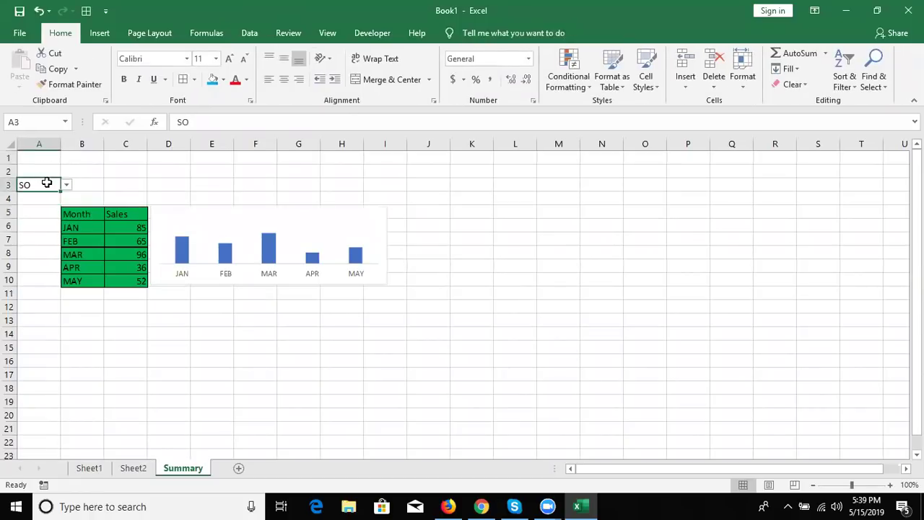
left_click(66, 186)
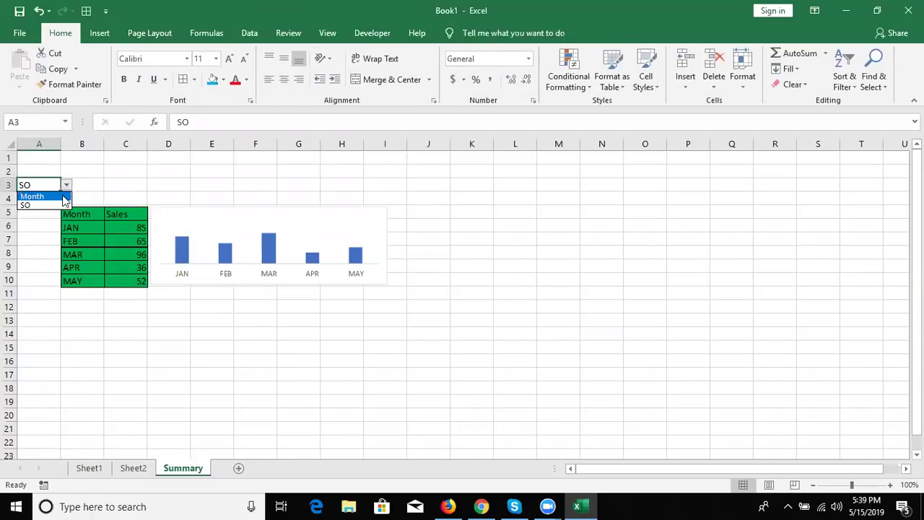
left_click(44, 196)
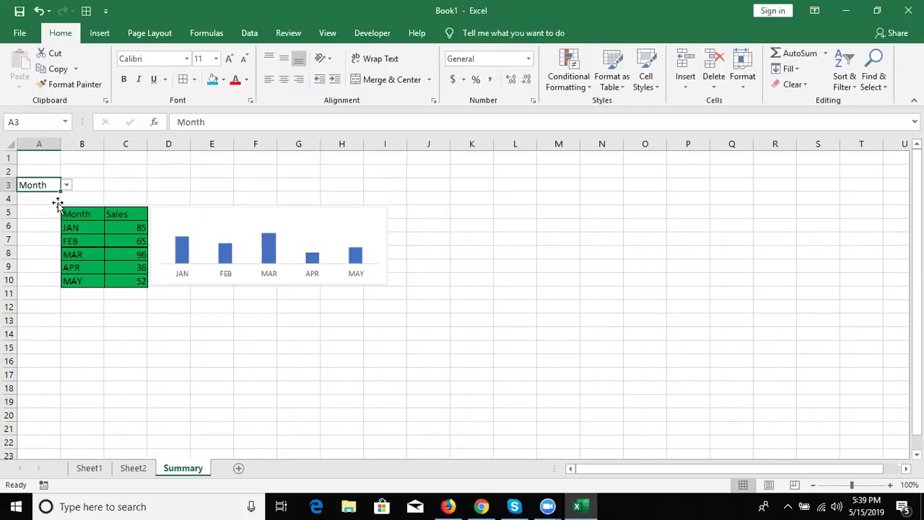
left_click(78, 213)
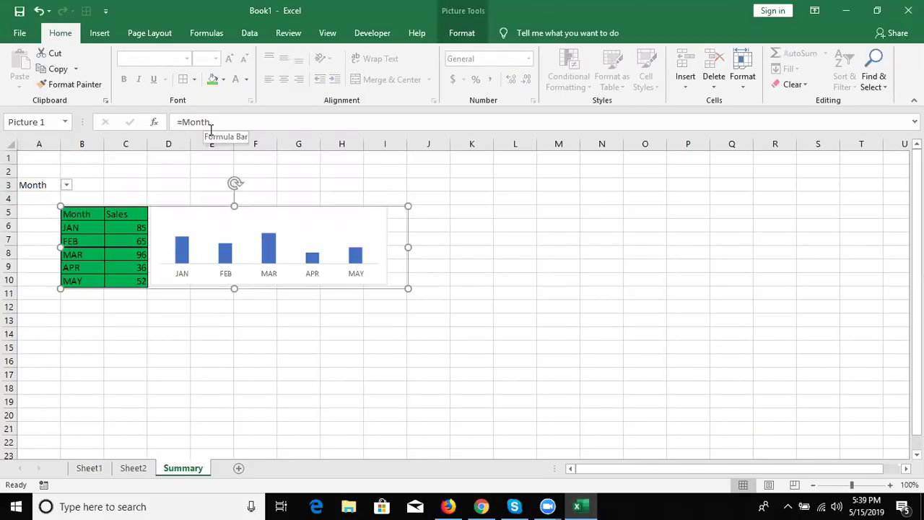
left_click(108, 173)
left_click(91, 180)
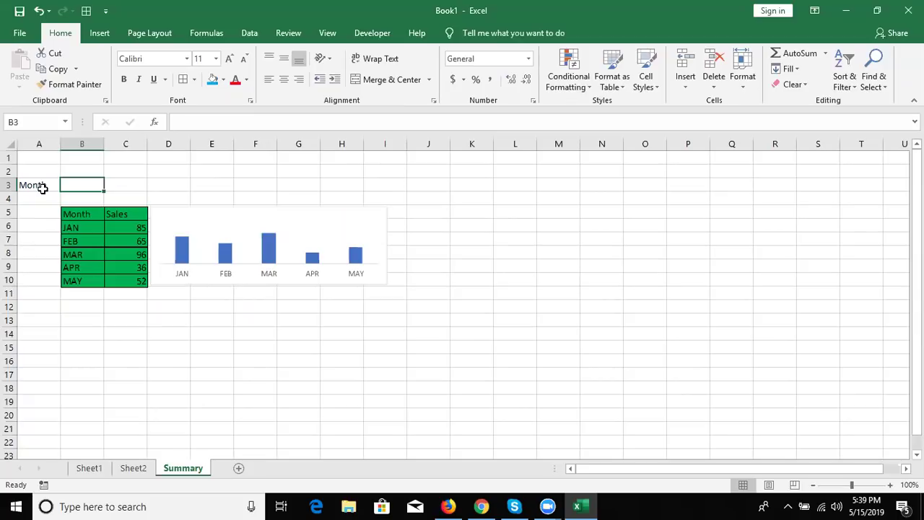
left_click(133, 469)
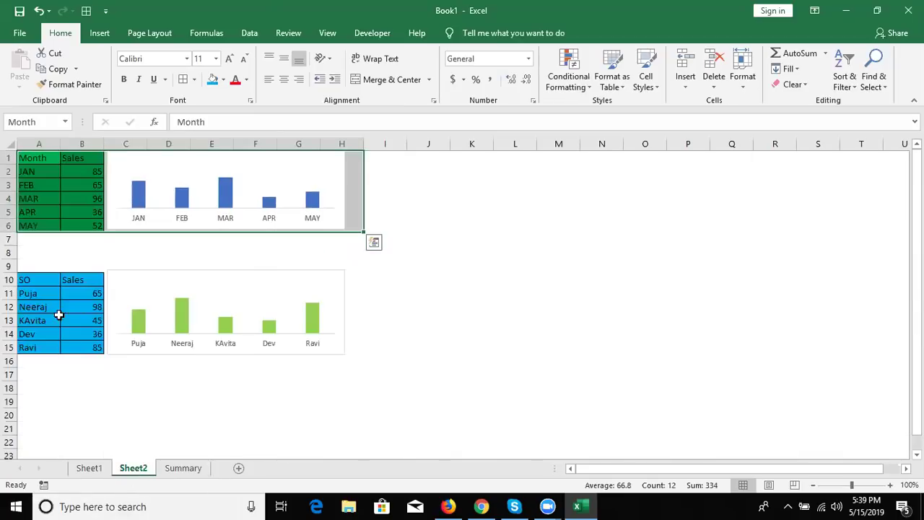
left_click(173, 469)
type("=sum")
key("Tab")
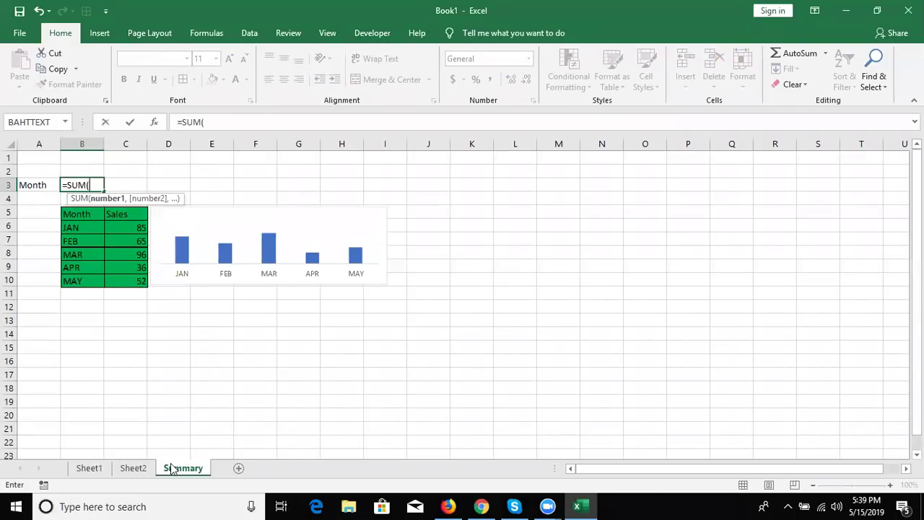
type("mo")
key("Down")
key("Down")
key("Down")
key("Down")
key("Tab")
key("ctrl+Return")
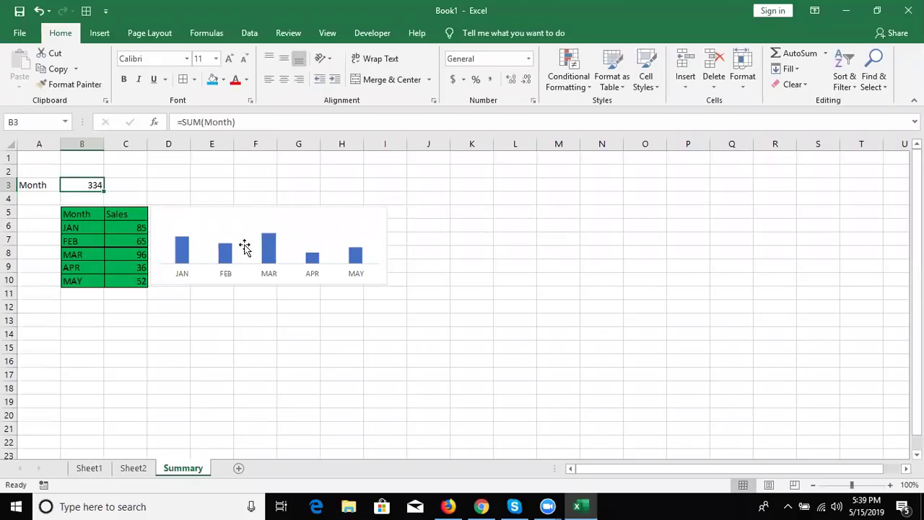
left_click(137, 468)
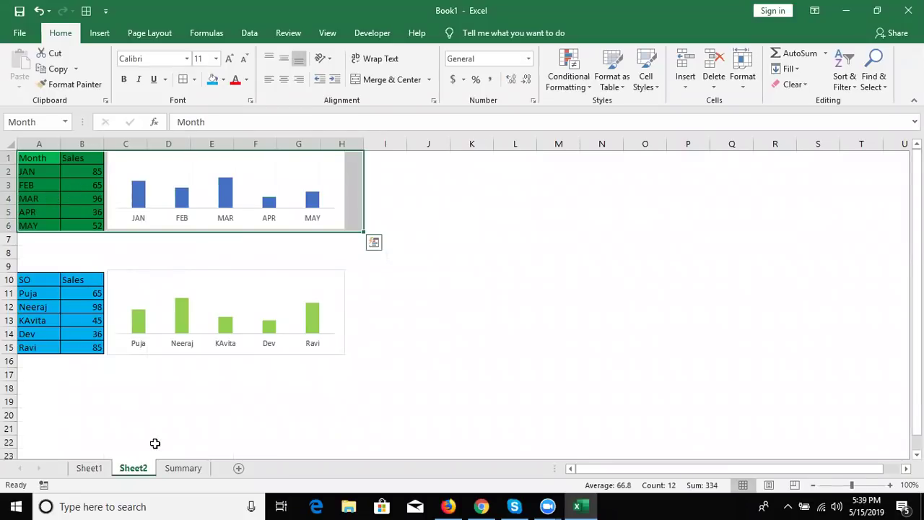
left_click(171, 465)
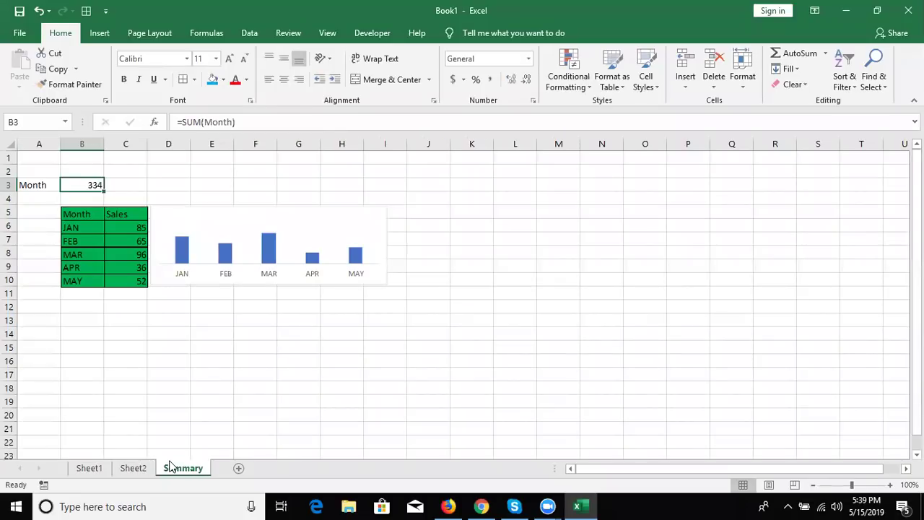
- Enter a SUM formula in C3, revising it to =SUM(A3)
key("Right")
type("=si")
key("BackSpace")
type("um")
key("Tab")
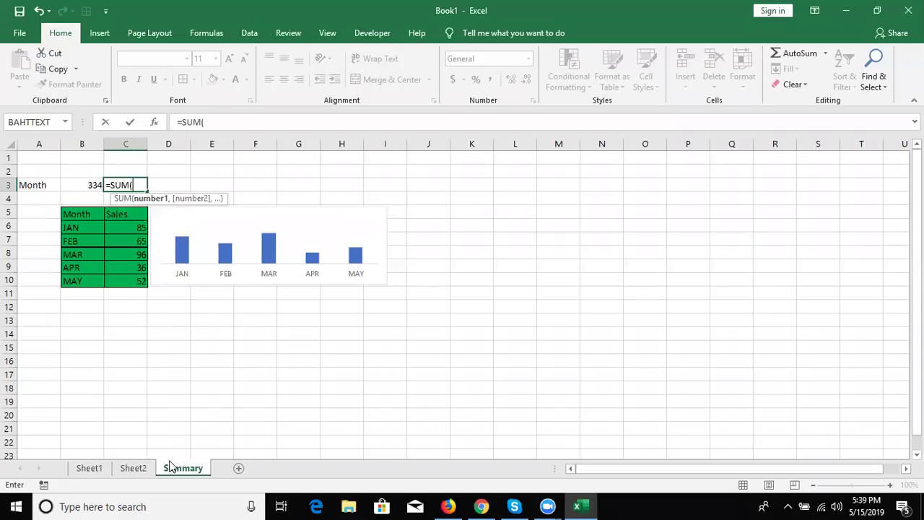
type("\"month\"")
type(")")
key("ctrl+Return")
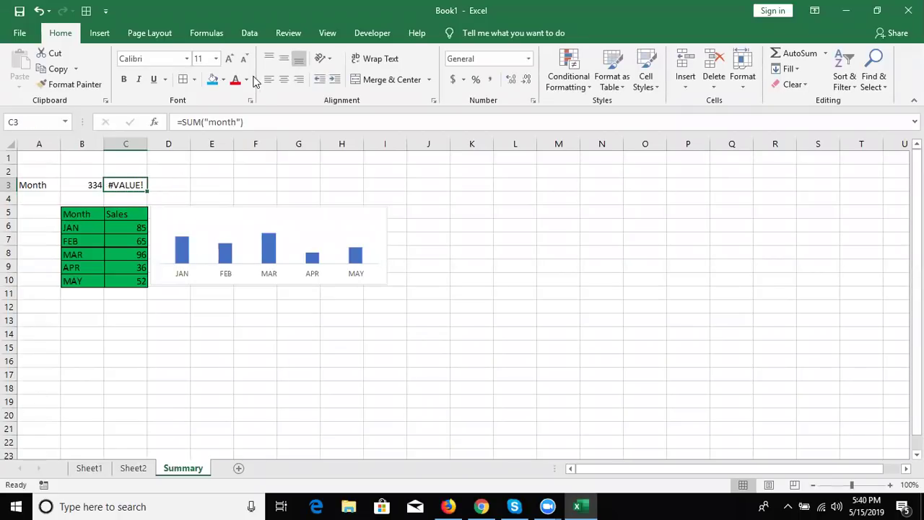
double_click(231, 123)
key("BackSpace")
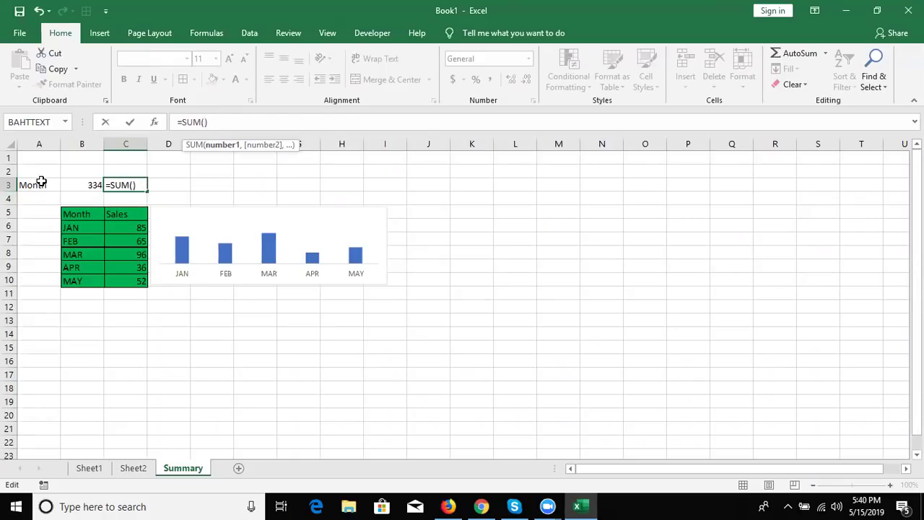
left_click(41, 182)
key("Return")
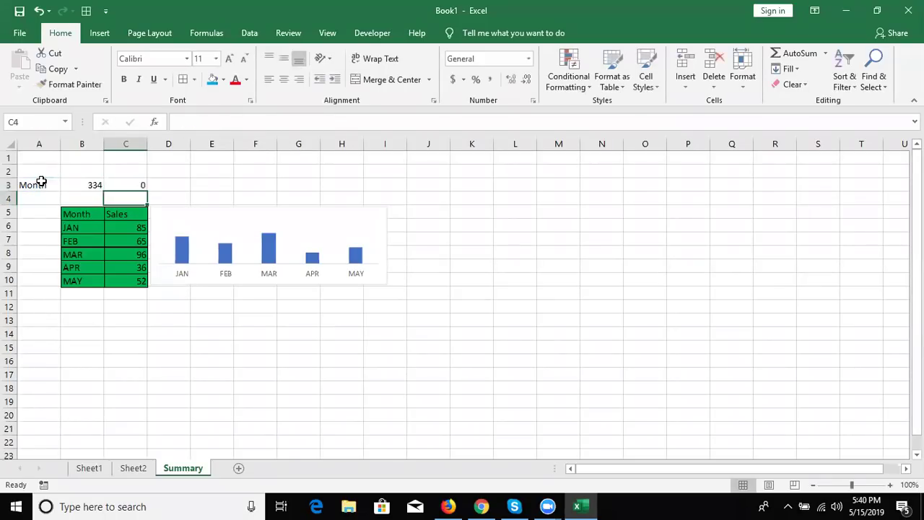
key("Up")
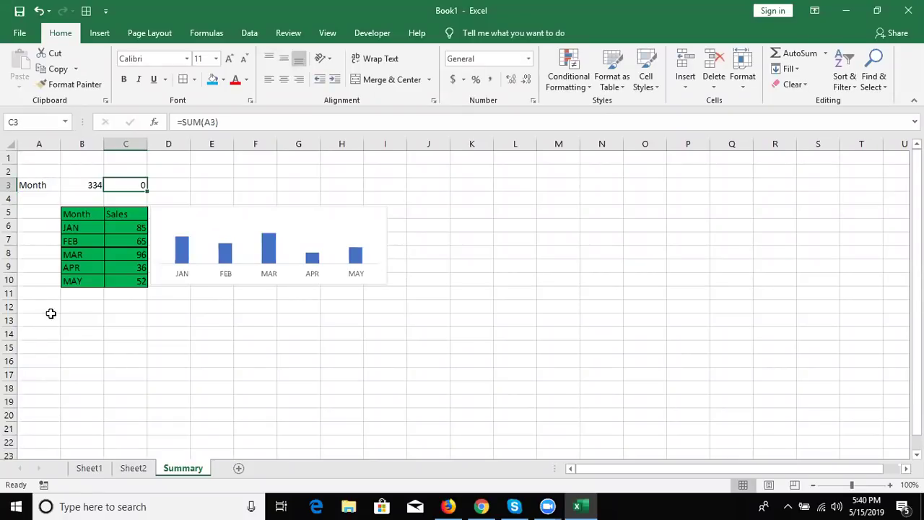
- Wrap A3 in INDIRECT so C3 reads =SUM(INDIRECT(A3)) and totals 334
left_click(34, 185)
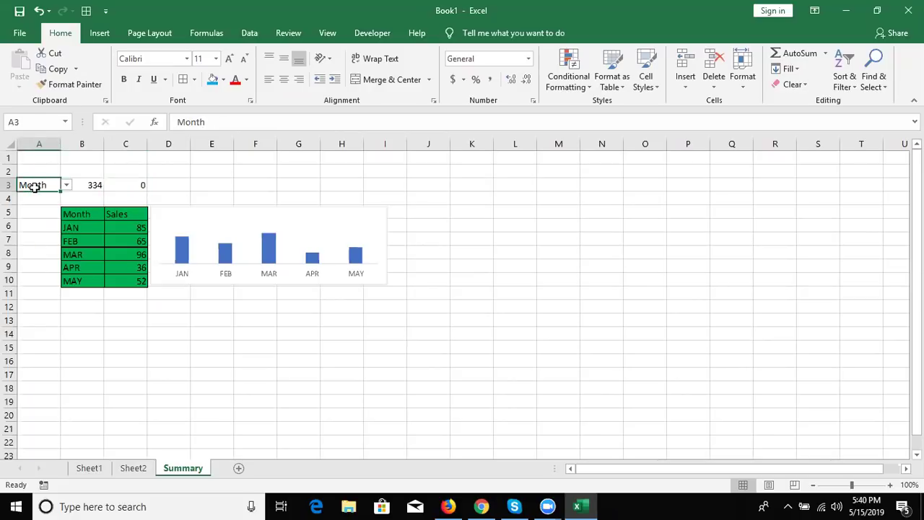
left_click(132, 468)
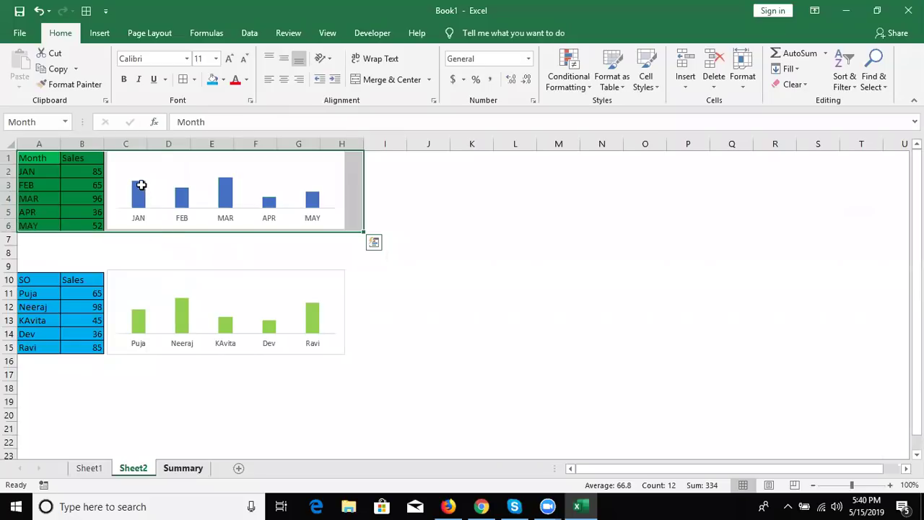
key("ctrl+Page_Down")
left_click(203, 122)
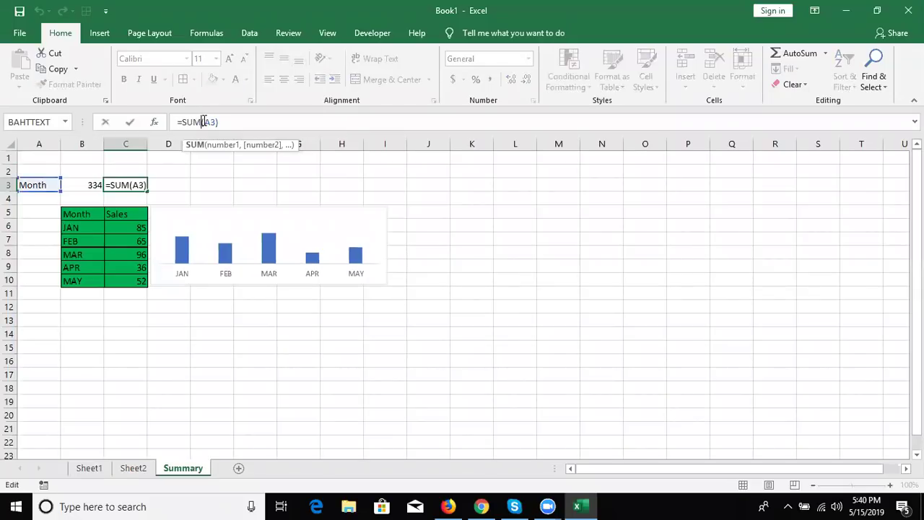
type("ind")
key("Down")
key("Tab")
key("Right")
key("Right")
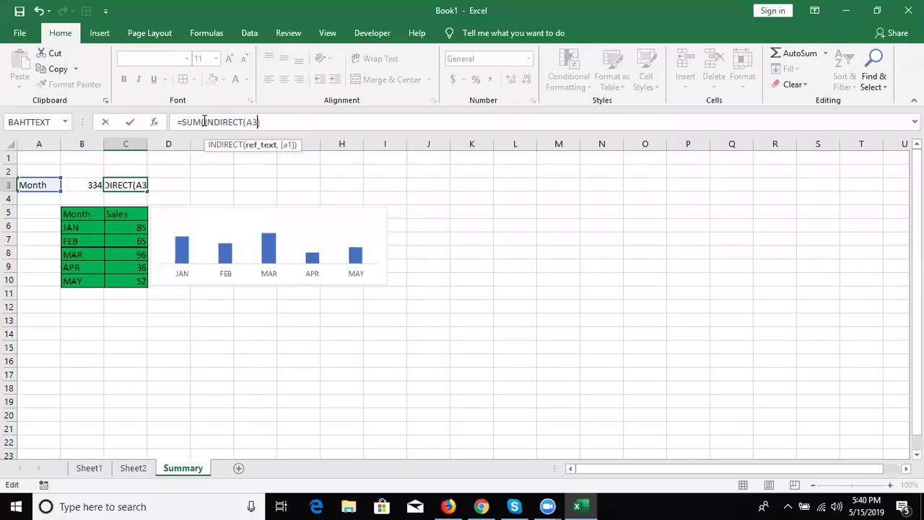
type(")")
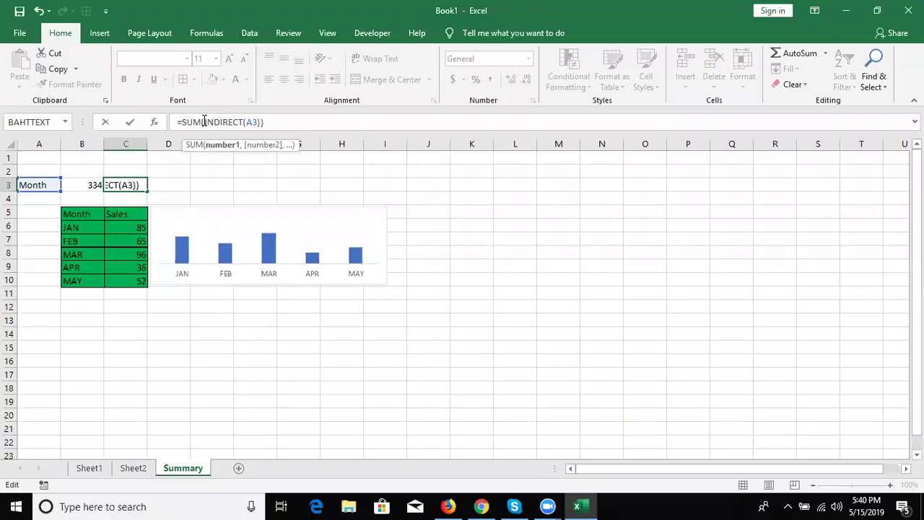
key("Return")
key("Up")
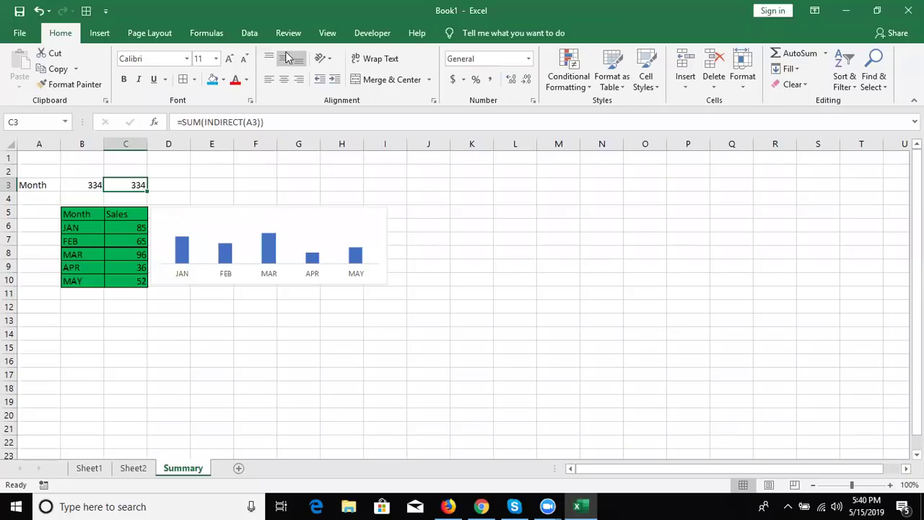
- Evaluate C3 stepwise: A3 gives Month, then Sheet2!$A$1:$H$6, then 334
left_click(218, 39)
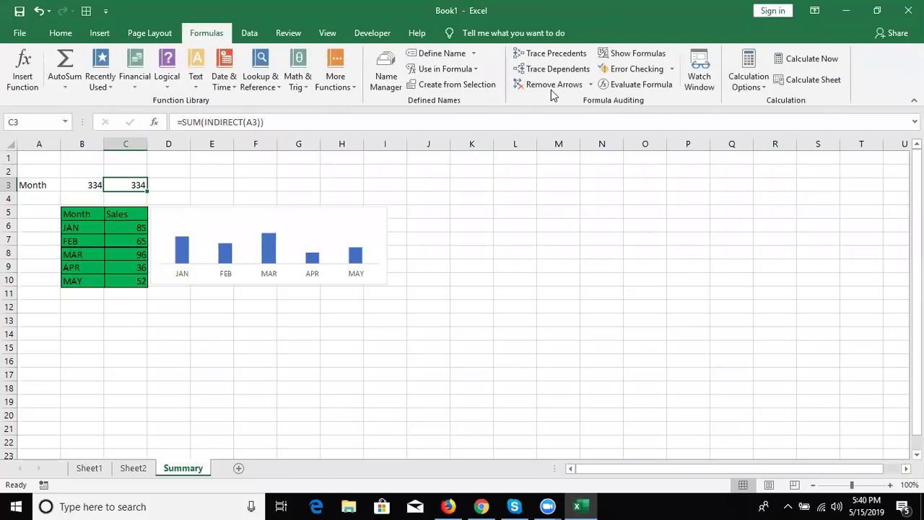
left_click(624, 84)
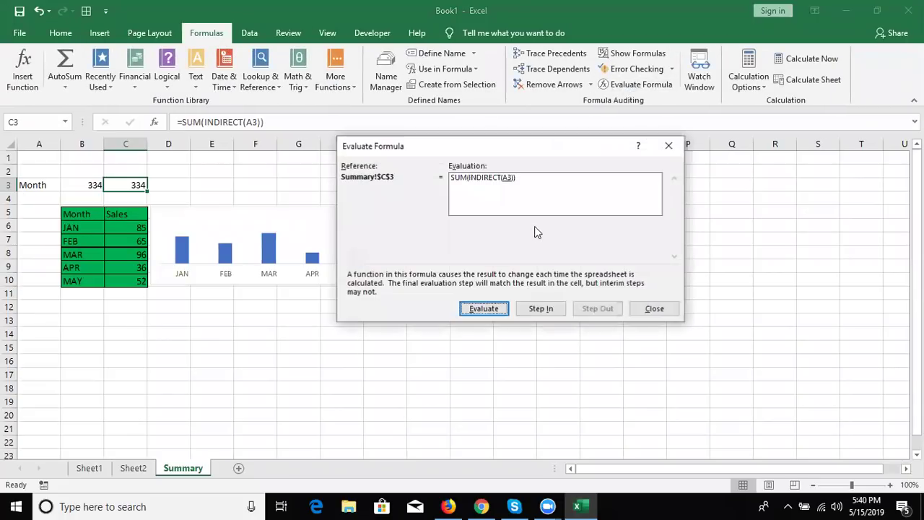
left_click(490, 313)
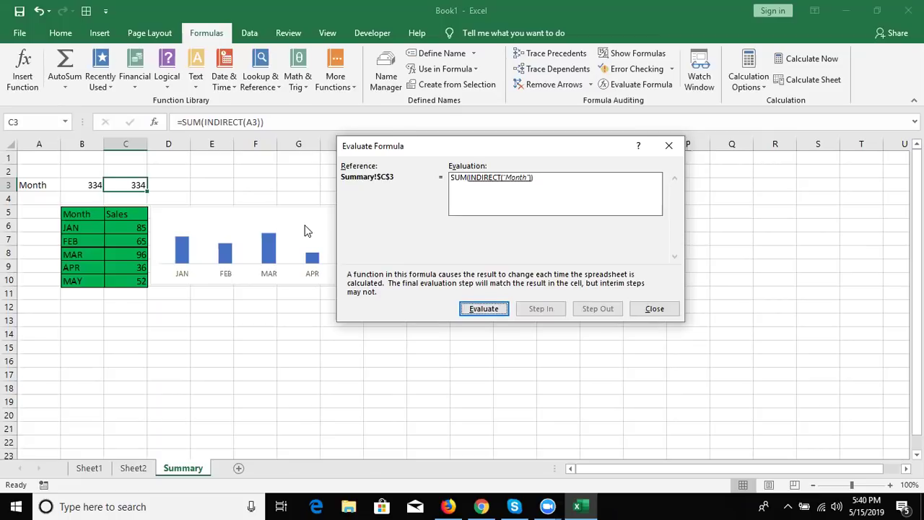
left_click(485, 309)
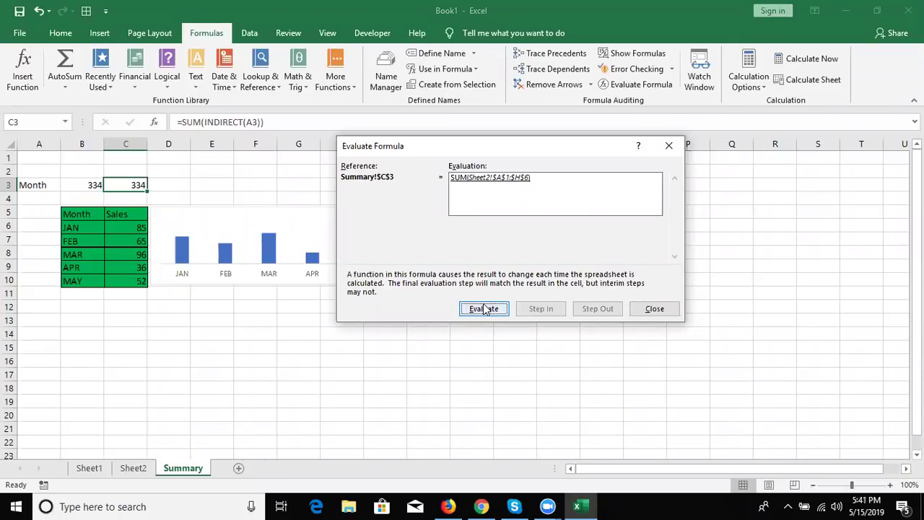
left_click(485, 309)
key("Escape")
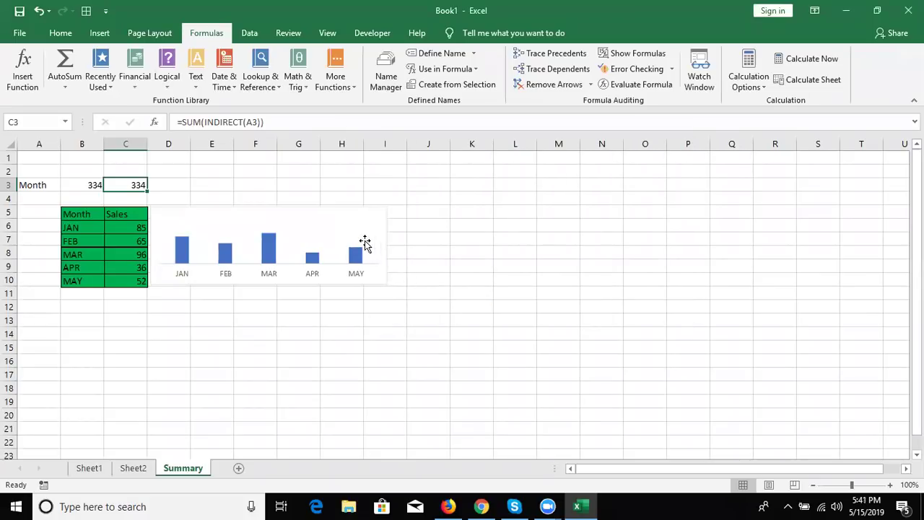
left_click(367, 246)
left_click(238, 122)
key("BackSpace")
key("BackSpace")
key("BackSpace")
key("BackSpace")
left_click(40, 185)
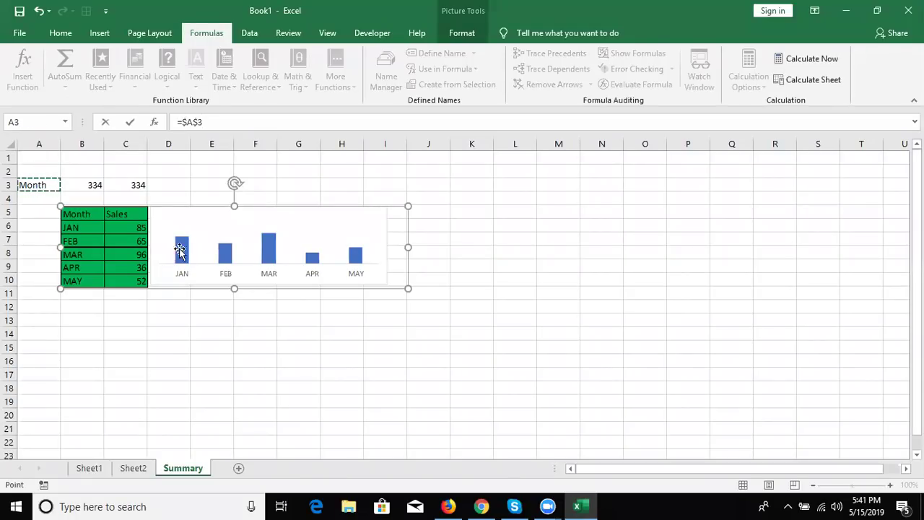
type("=Month")
key("Return")
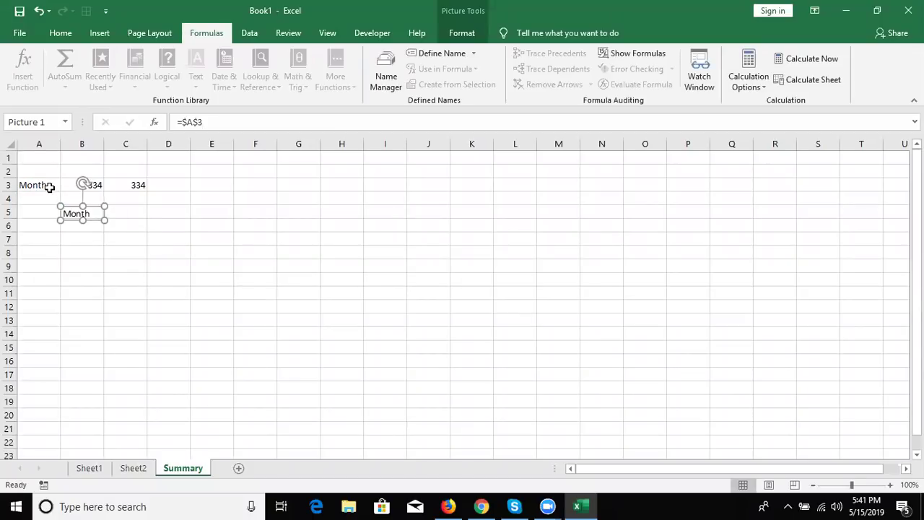
triple_click(205, 129)
type("=ind")
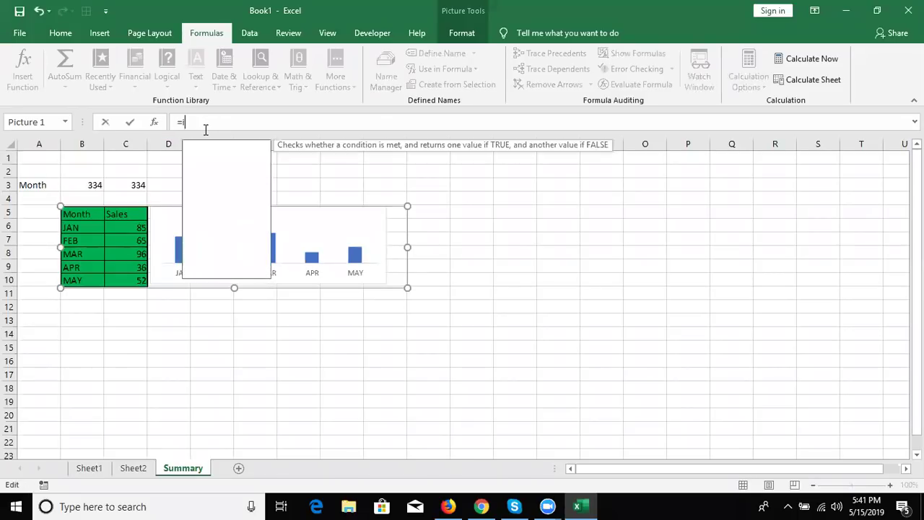
key("Down")
key("Tab")
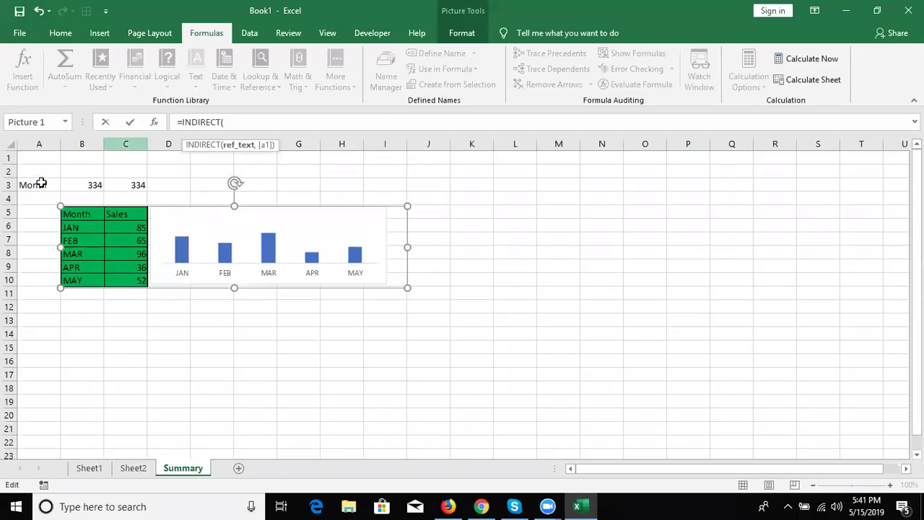
left_click(39, 186)
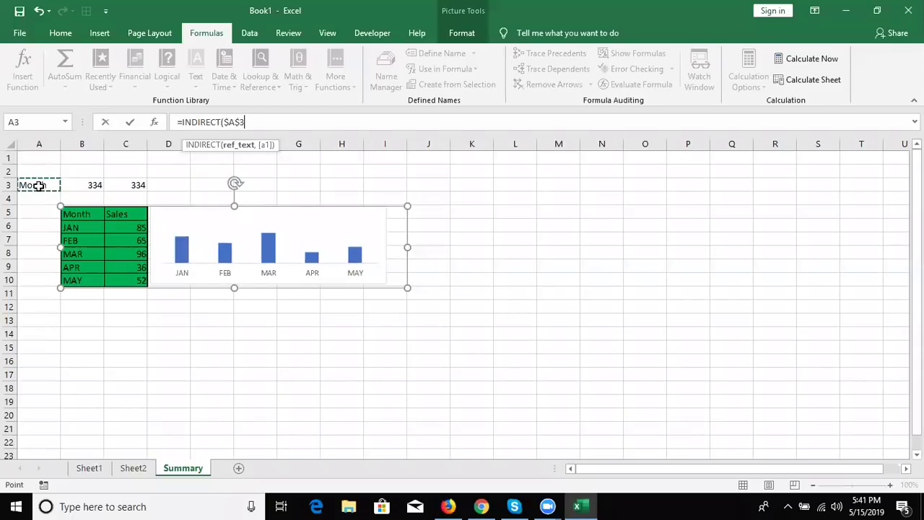
type(")")
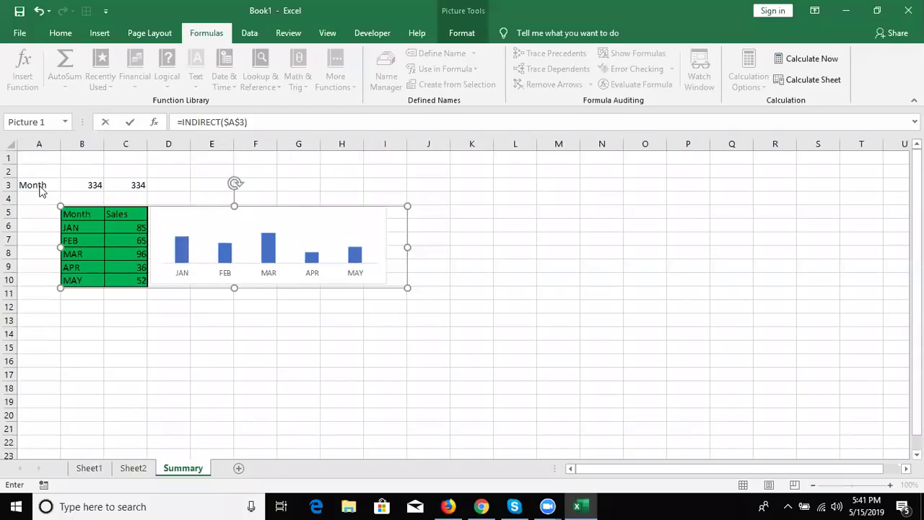
key("Return")
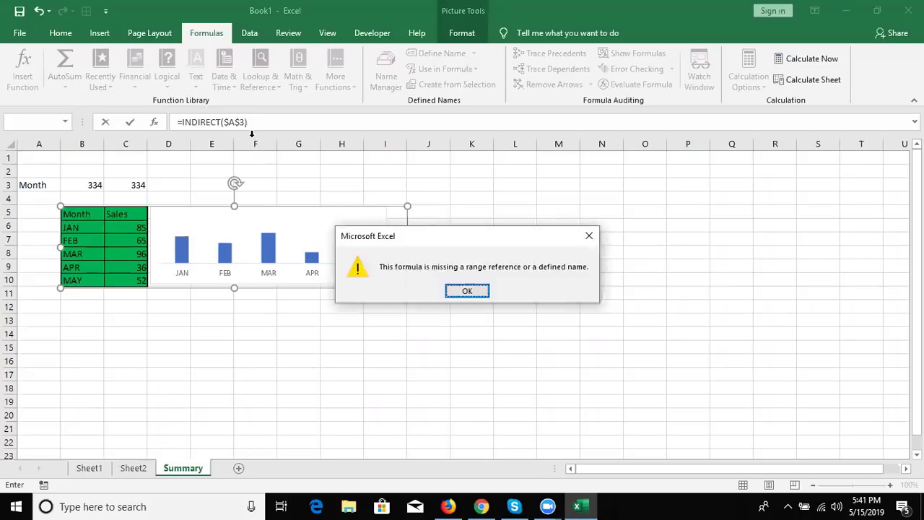
key("Return")
key("Escape")
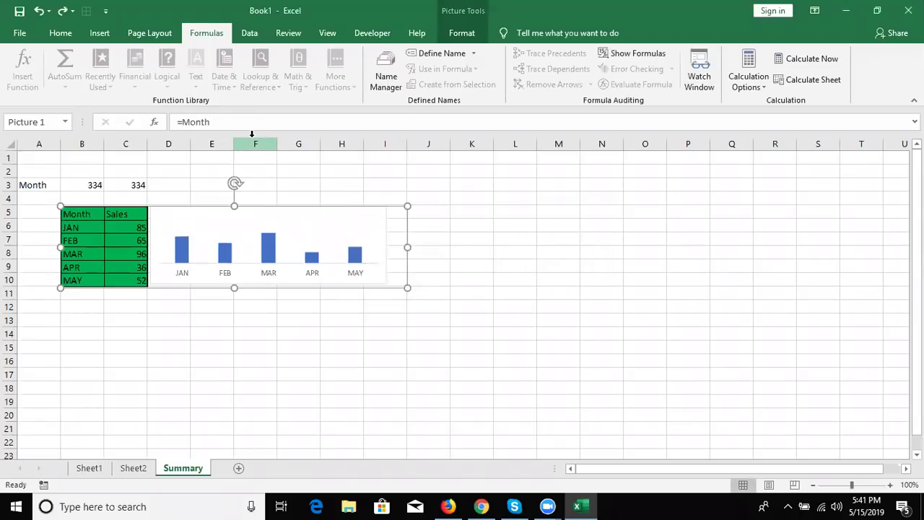
left_click(522, 249)
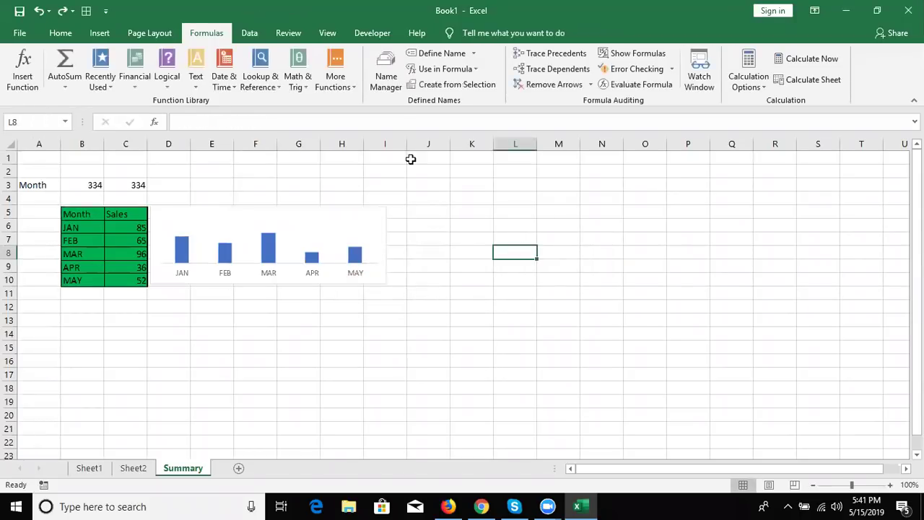
- Create the name show with Refers to =INDIRECT(Summary!$A$3), picking A3 on the sheet
left_click(423, 58)
type("sh")
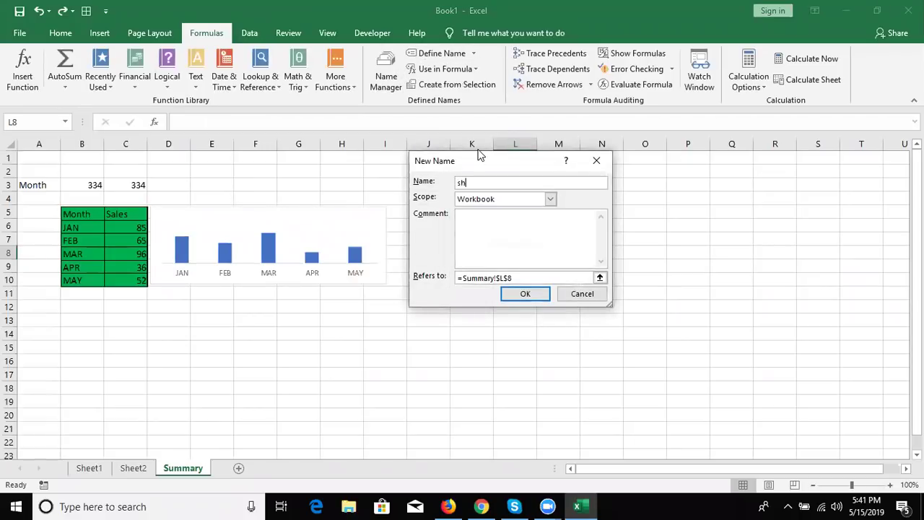
type("ow")
left_click(535, 280)
key("BackSpace")
key("BackSpace")
key("BackSpace")
key("BackSpace")
key("BackSpace")
key("BackSpace")
key("BackSpace")
key("BackSpace")
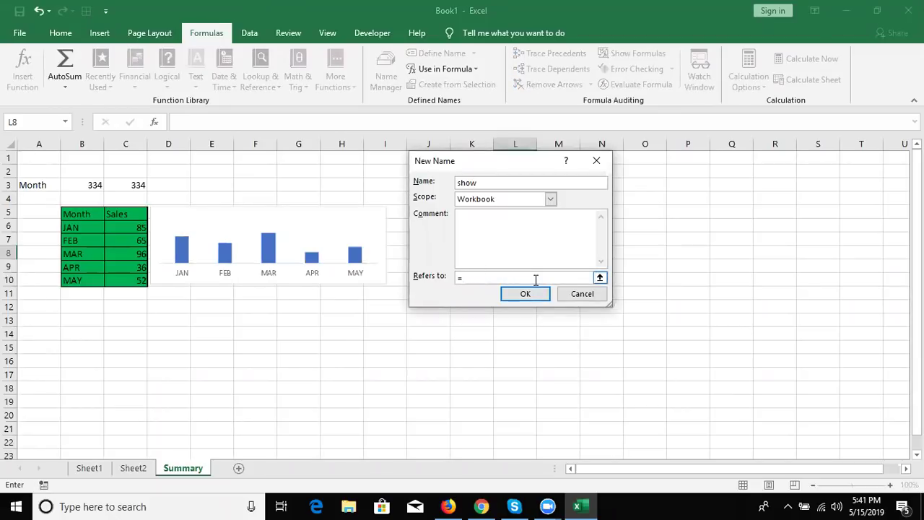
type("i")
type("ndir")
type("ect(")
left_click(46, 186)
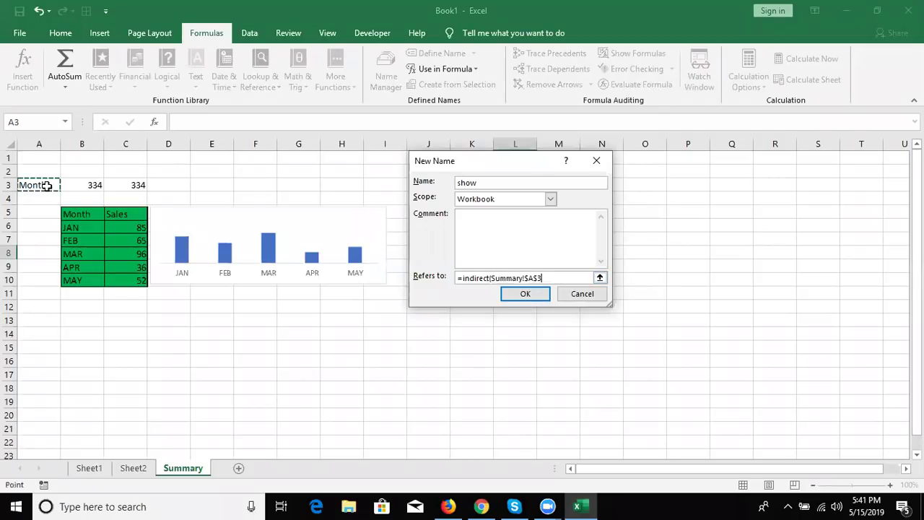
type(")")
left_click(519, 296)
- Enter =SUM(show) in D3 using formula autocomplete
left_click(181, 189)
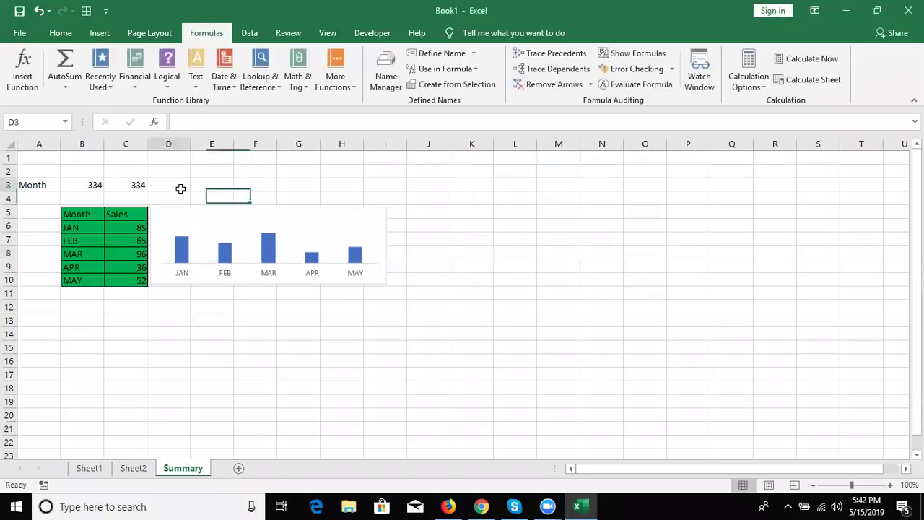
type("=sh")
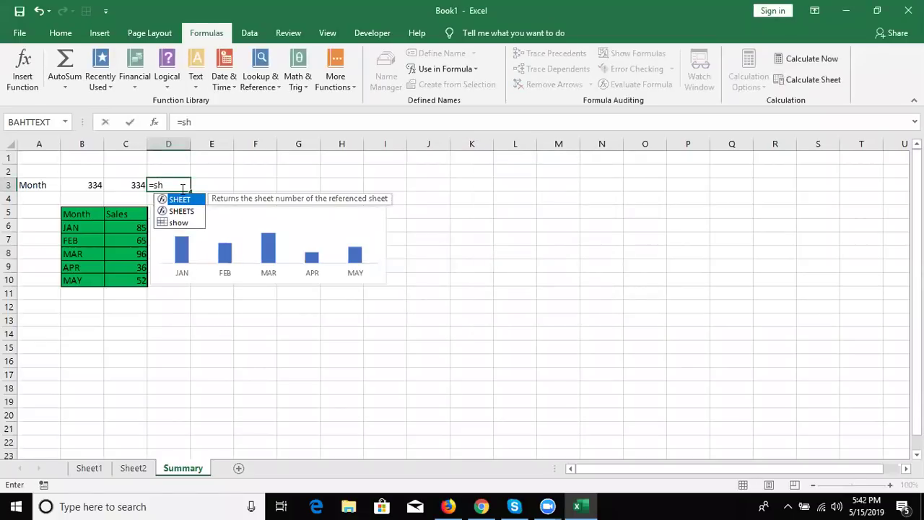
key("Down")
key("Down")
key("Tab")
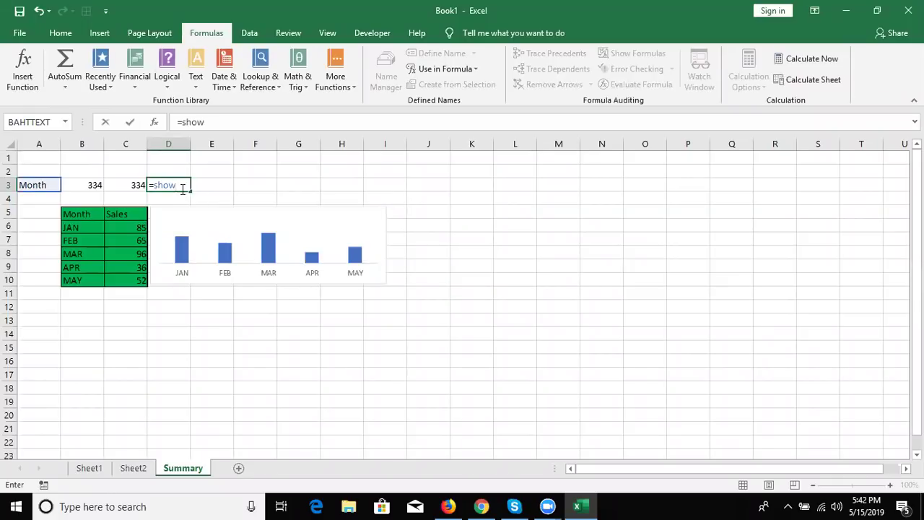
left_click(157, 185)
type("sum")
key("Tab")
key("ctrl+Return")
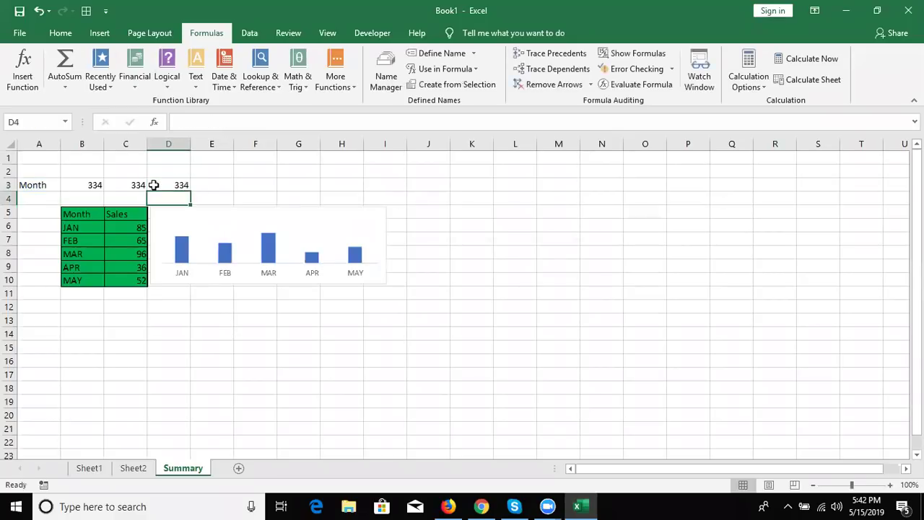
- Switch A3 to SO and confirm C3 and D3 both recalculate to 329
left_click(44, 184)
left_click(66, 185)
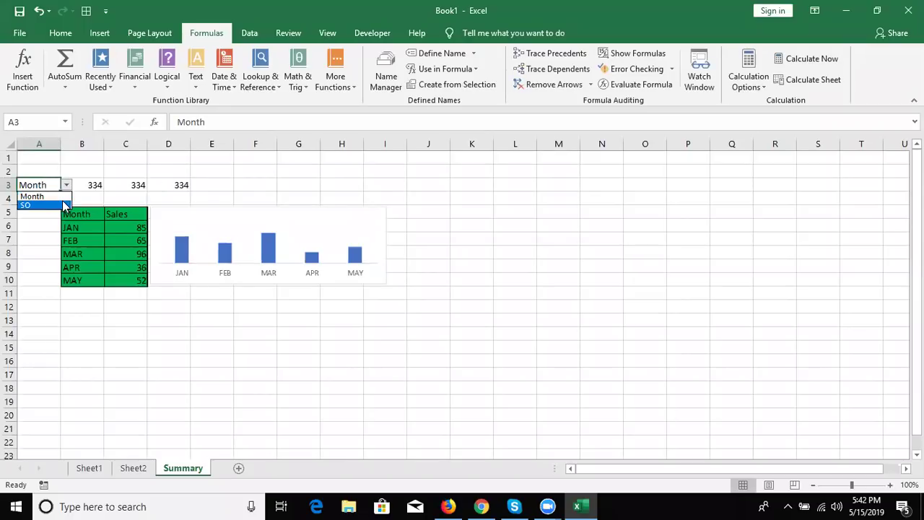
left_click(65, 205)
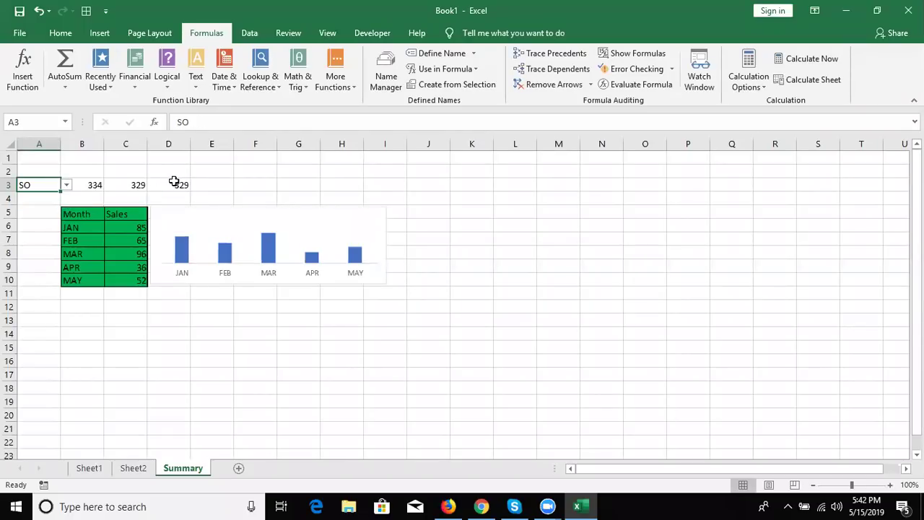
key("Right")
key("Right")
key("Right")
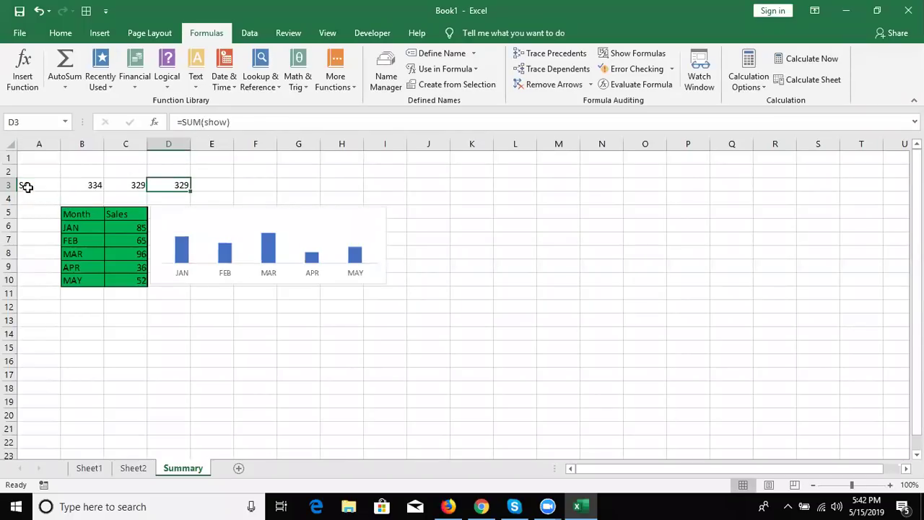
- Change the linked picture's formula from =Month to =show
left_click(91, 222)
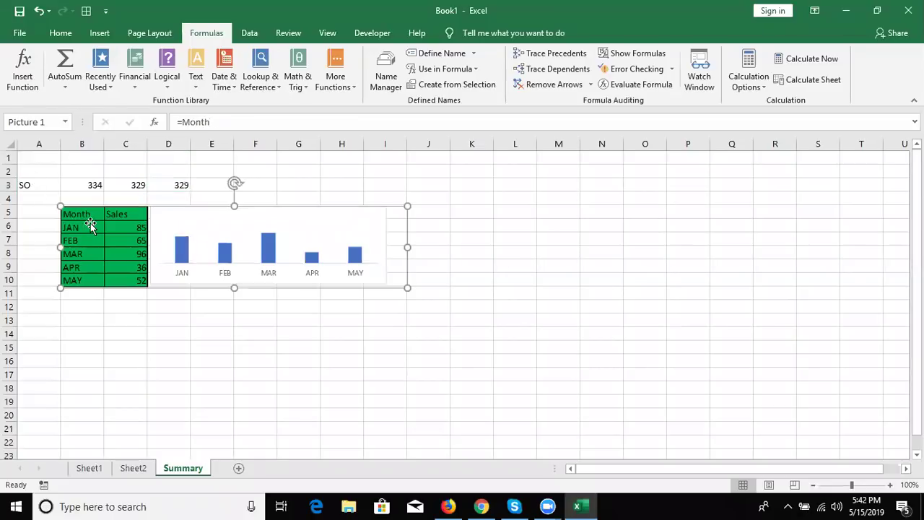
double_click(213, 122)
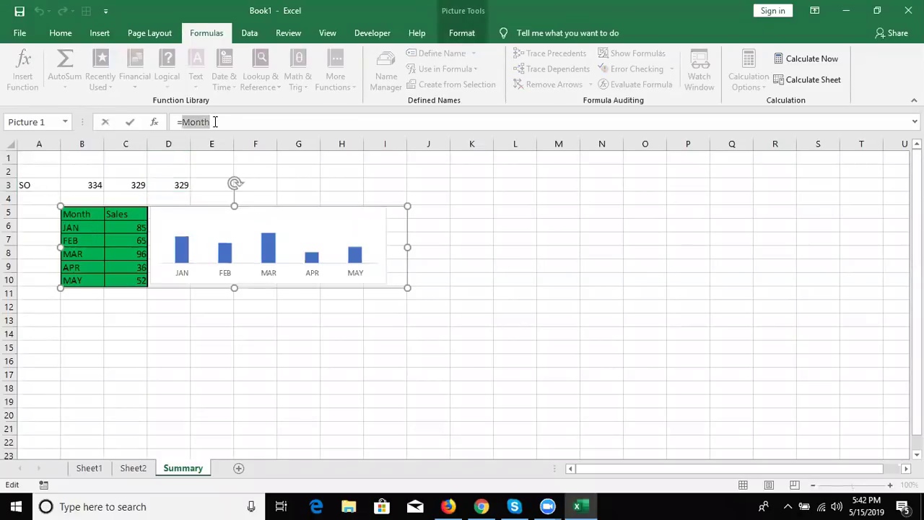
type("show")
key("Return")
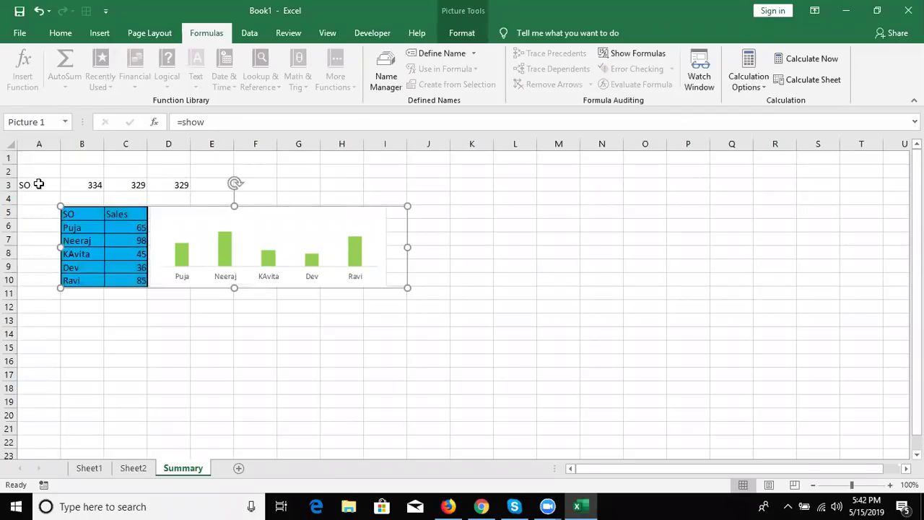
- Choose Month in A3 so the picture shows the JAN–MAY table
left_click(38, 184)
left_click(66, 185)
left_click(63, 197)
- Switch A3 to SO to show the salesperson table and green chart
left_click(65, 196)
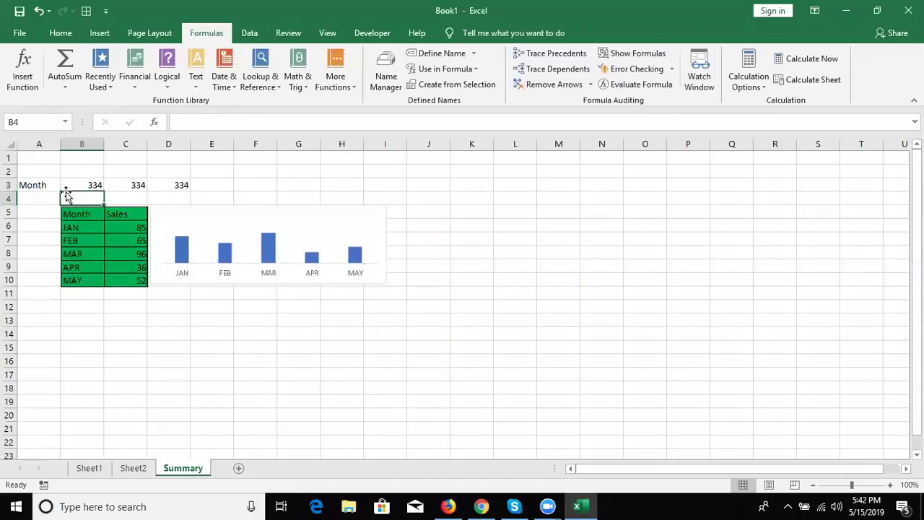
left_click(49, 184)
left_click_drag(66, 183, 74, 184)
left_click(66, 186)
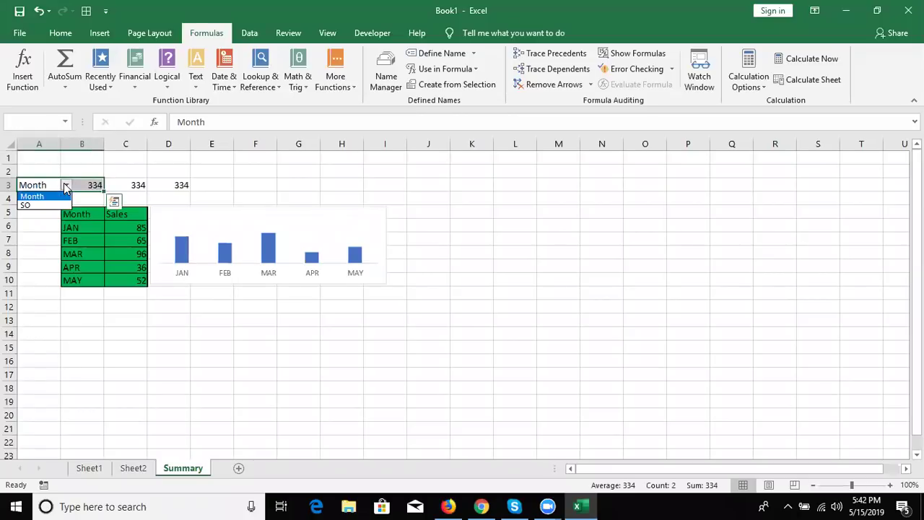
left_click(58, 206)
- Clear the test totals 334, 329, 329 from B2:E3
left_click(81, 159)
left_click_drag(87, 173, 194, 183)
key("Delete")
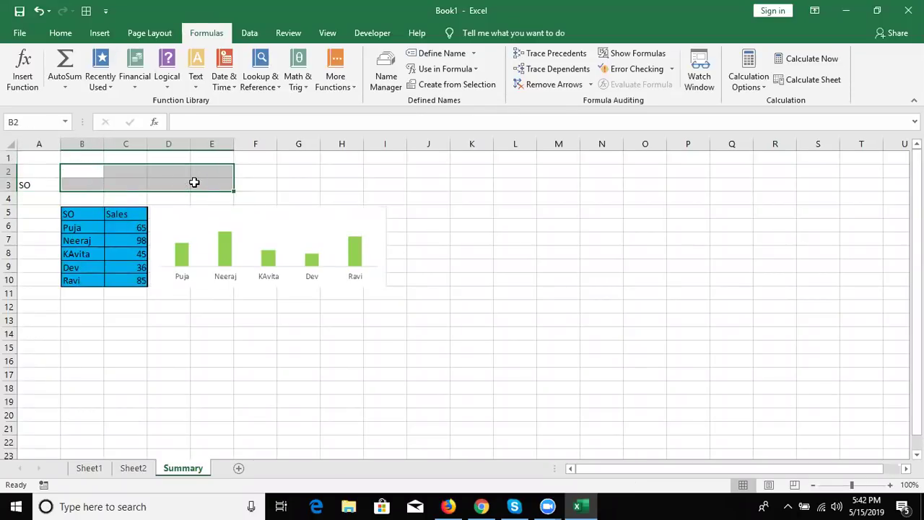
- Review the source tables on Sheet2, then recheck A3 and the picture's formula on Summary
left_click(147, 468)
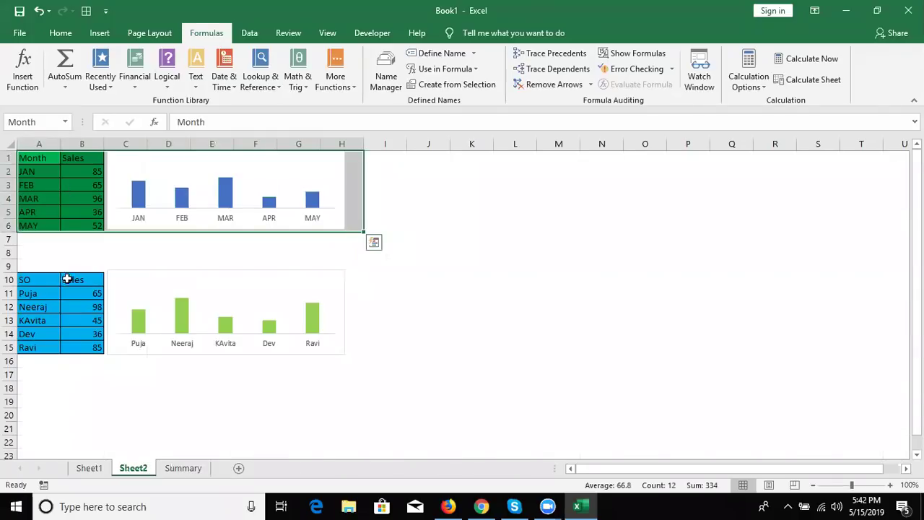
left_click(64, 318)
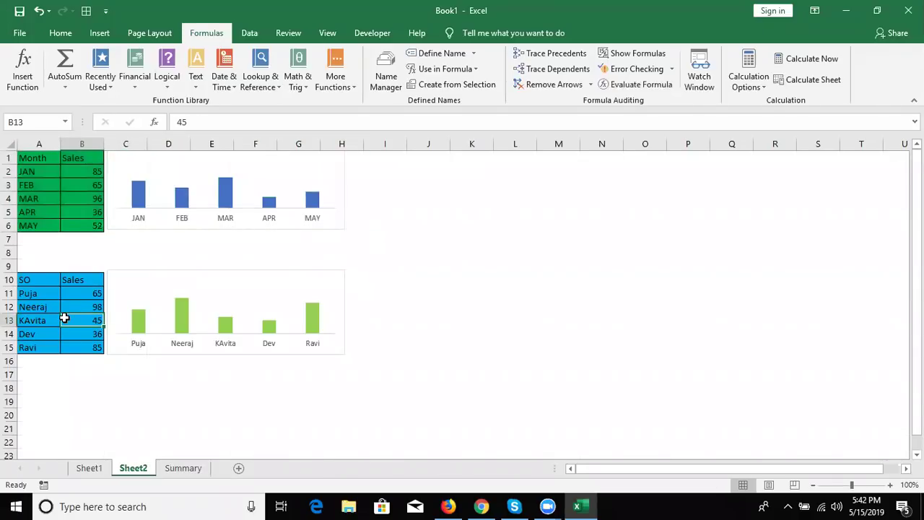
left_click(187, 468)
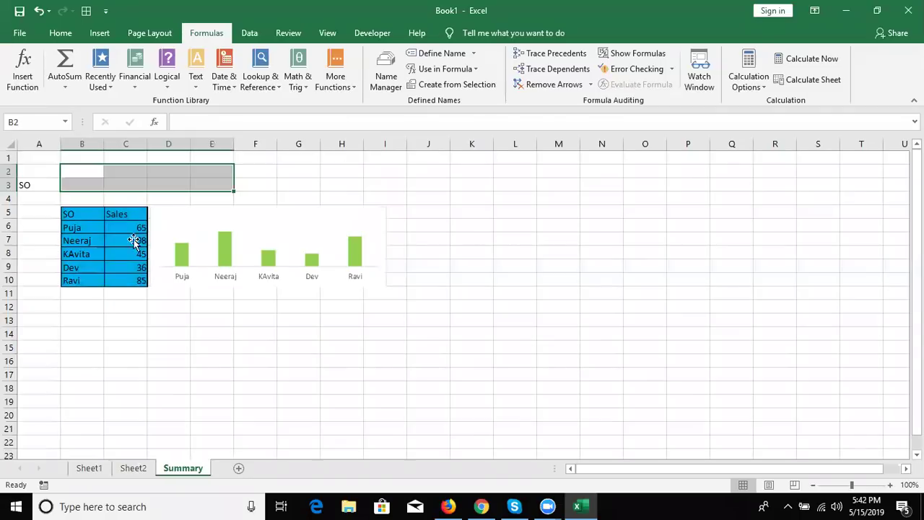
left_click(53, 185)
left_click(66, 184)
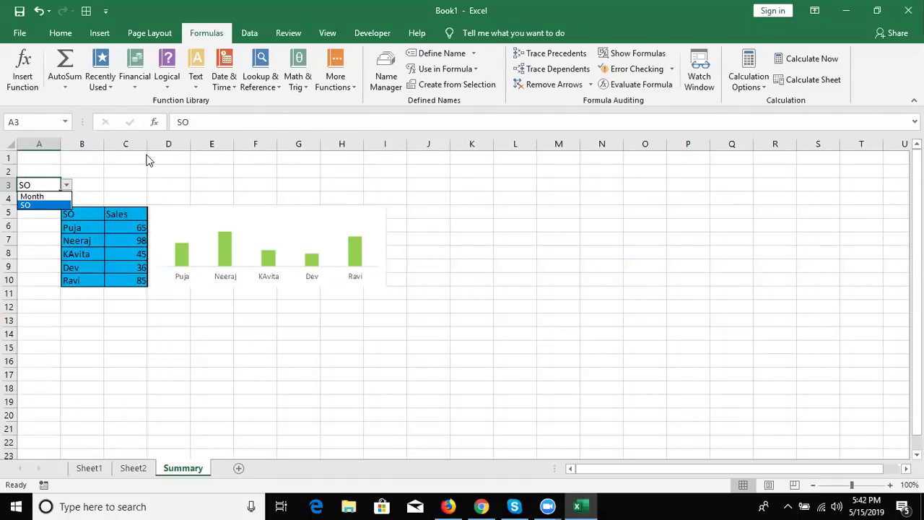
key("Escape")
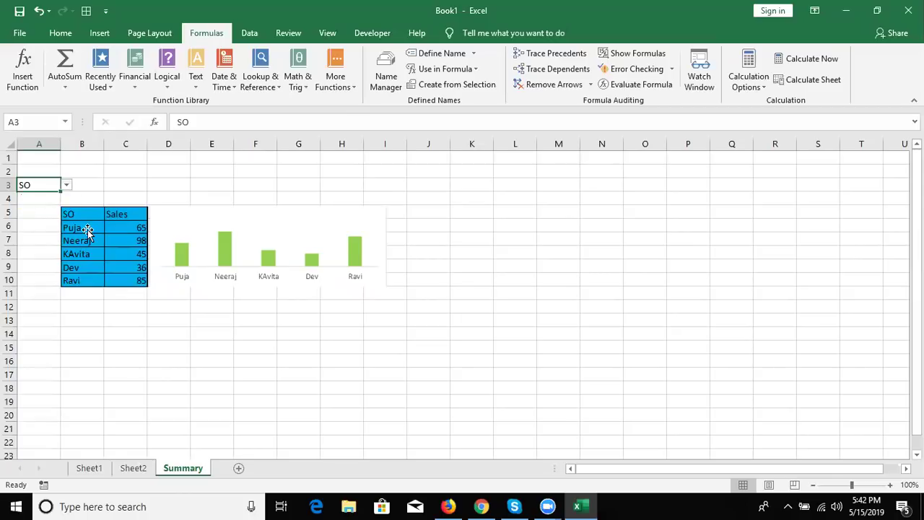
left_click(87, 230)
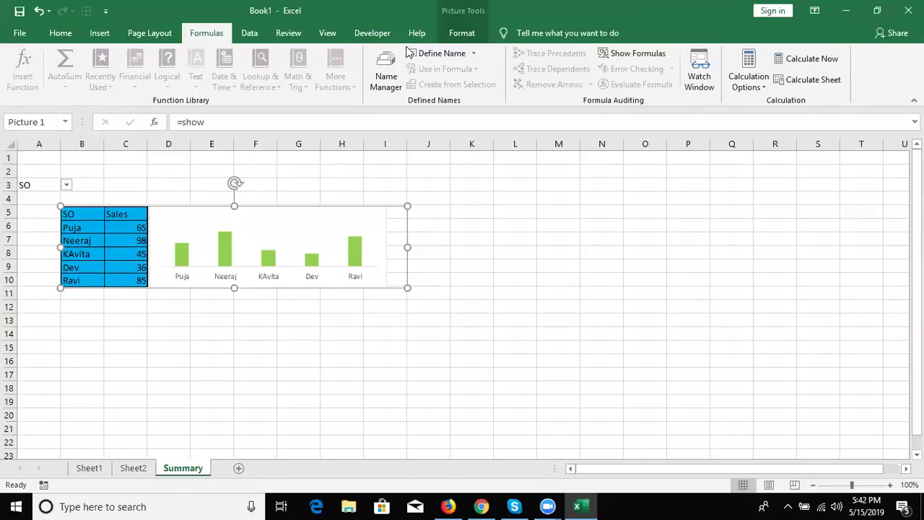
- Review the Month, SO and INDIRECT-based show names in Name Manager
left_click(342, 171)
left_click(386, 76)
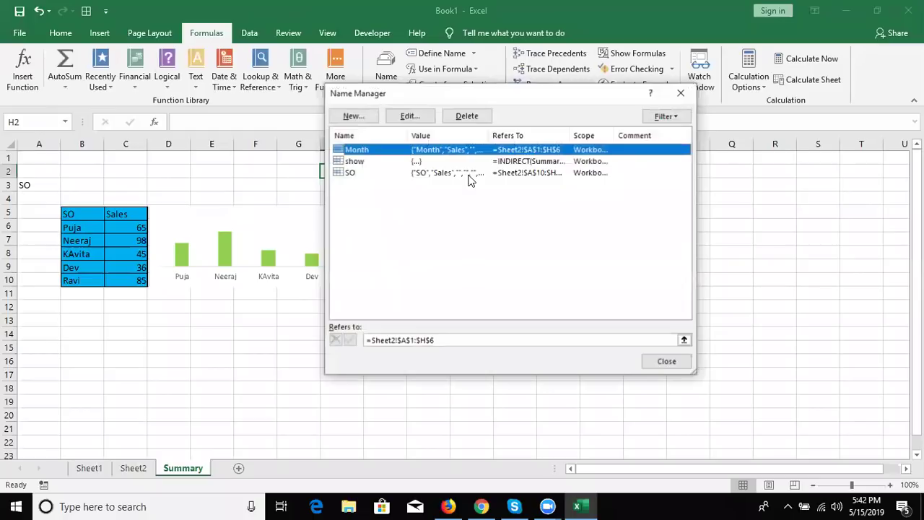
left_click(468, 173)
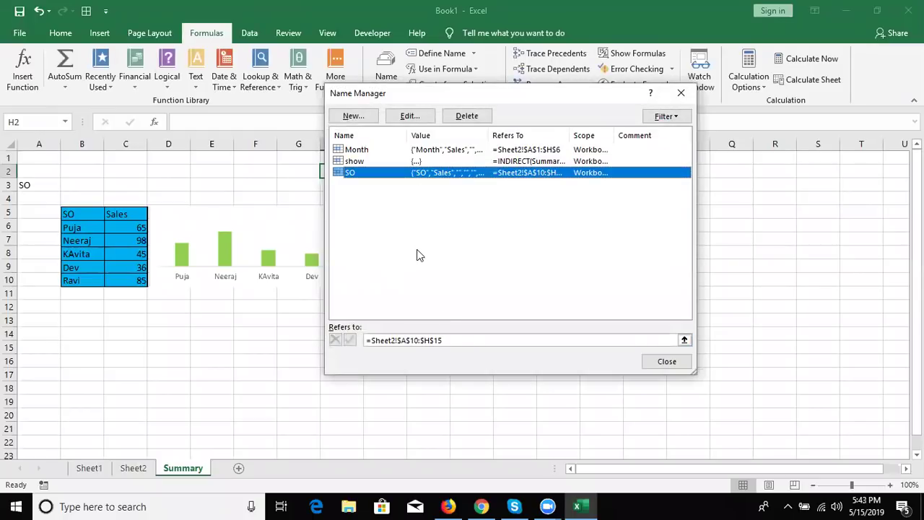
left_click(401, 159)
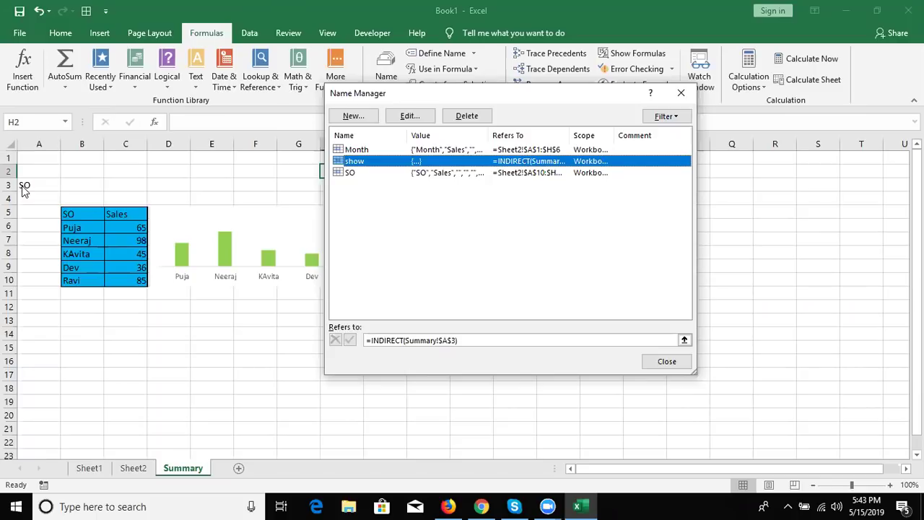
key("Escape")
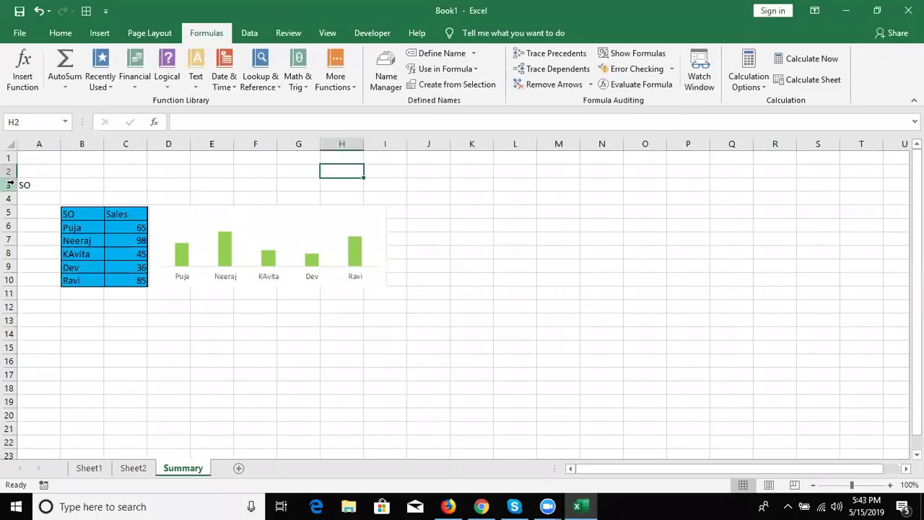
- Set A3 back to Month to display the monthly table and blue chart
left_click(37, 183)
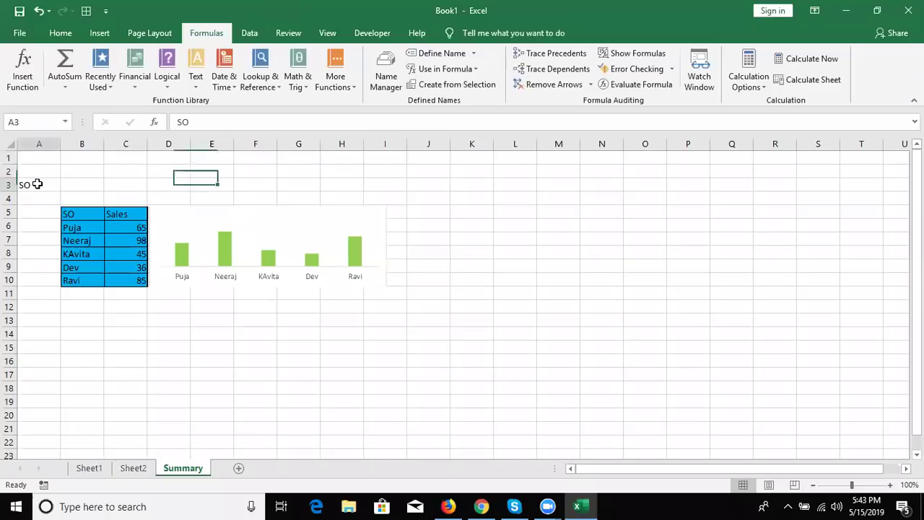
left_click(66, 185)
left_click(55, 196)
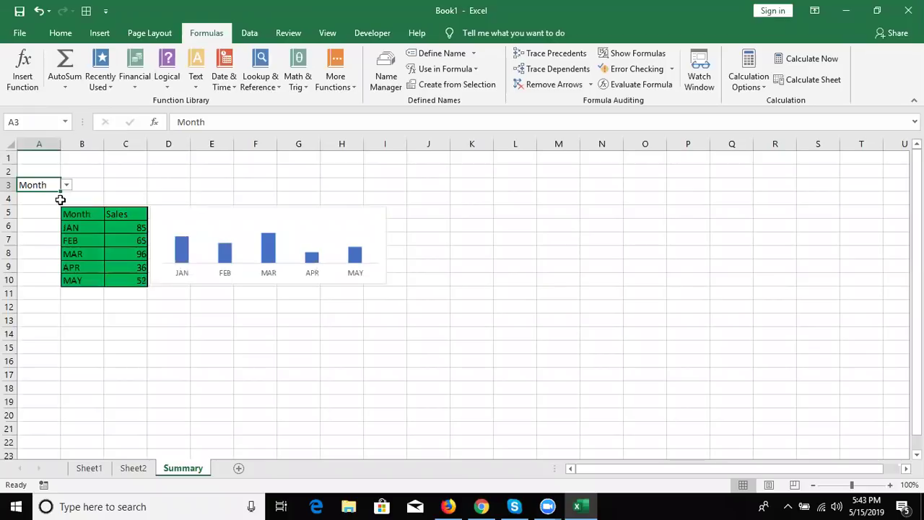
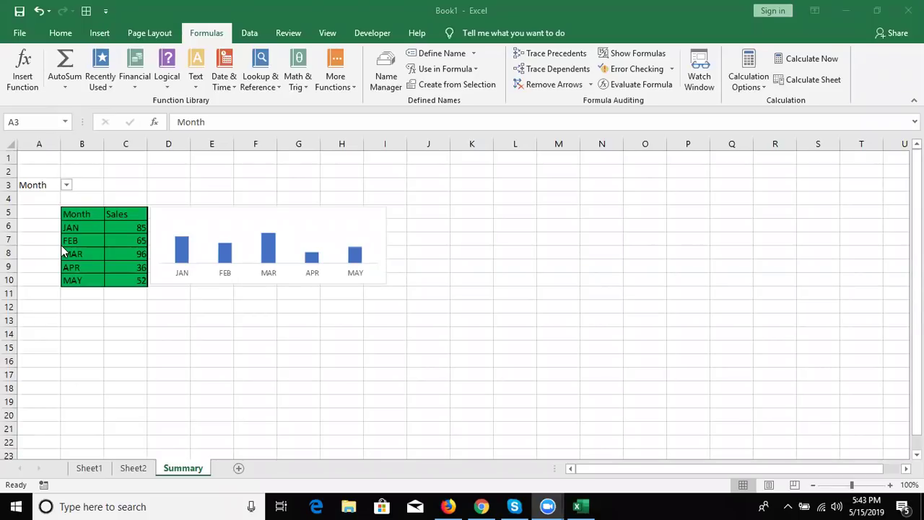
- Review the Month and SO source tables on Sheet2, selecting the Month table with its chart
left_click(134, 468)
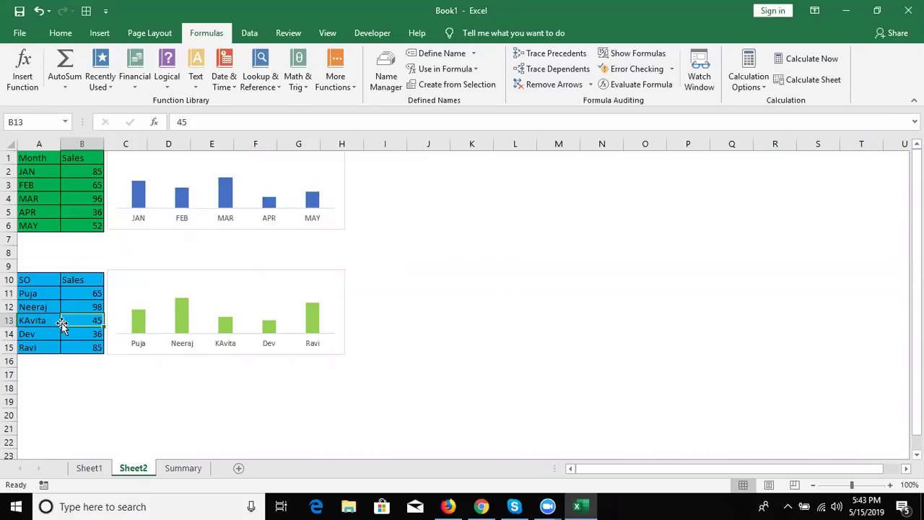
left_click(64, 225)
left_click(68, 307)
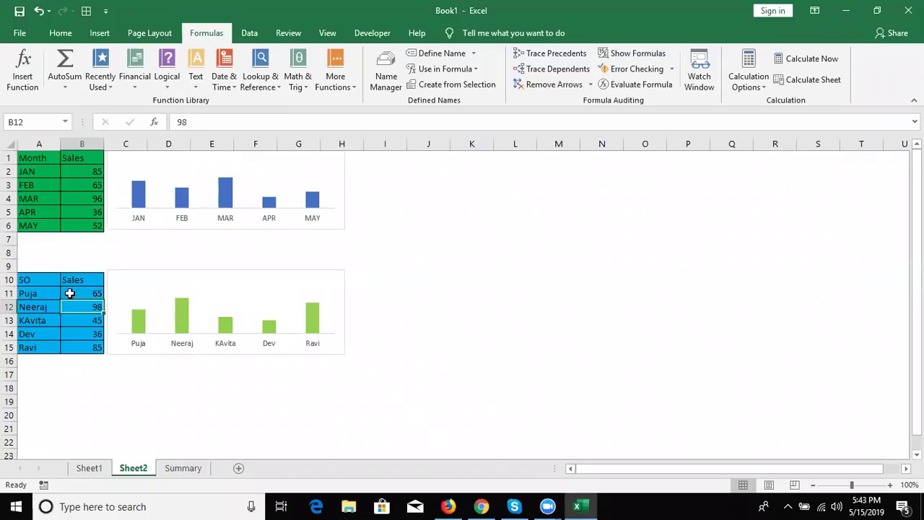
left_click(76, 214)
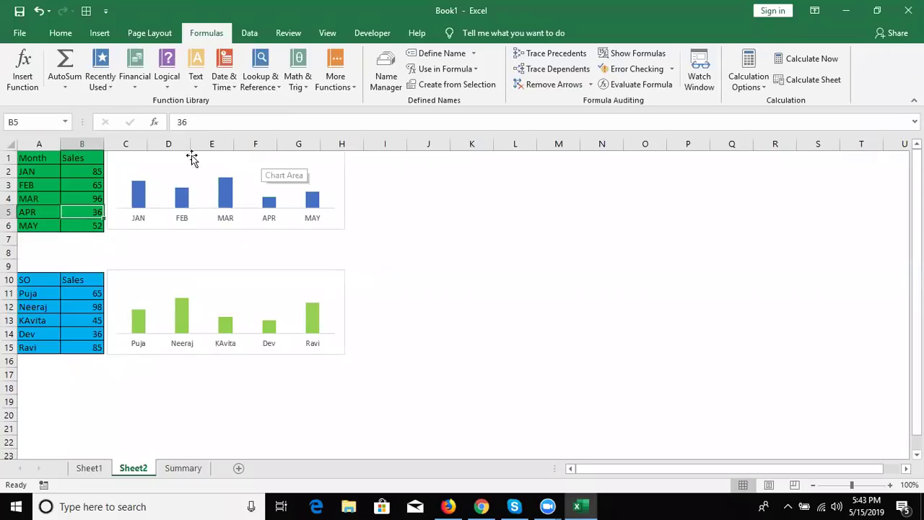
mouse_move(31, 158)
left_mouse_down()
mouse_move(345, 210)
mouse_move(336, 229)
left_mouse_up()
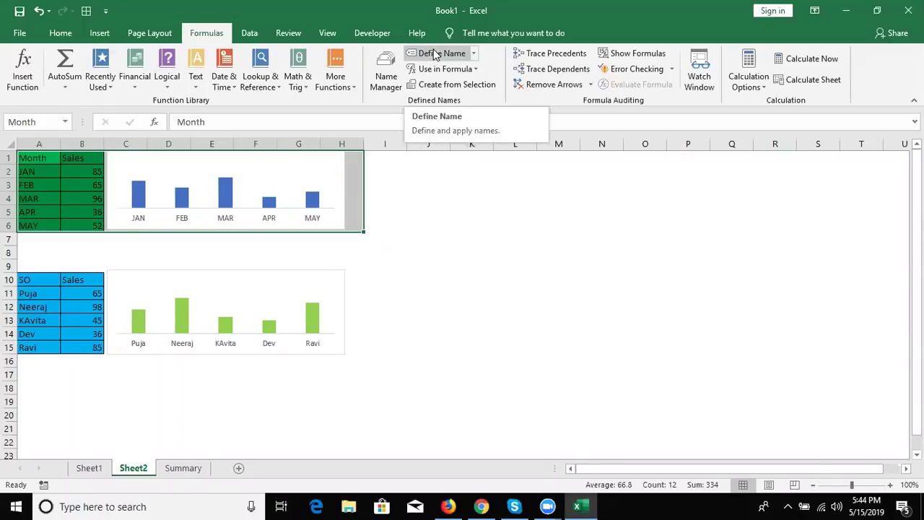
- Review the data validation settings of cell A3 on the Summary sheet
left_click(187, 474)
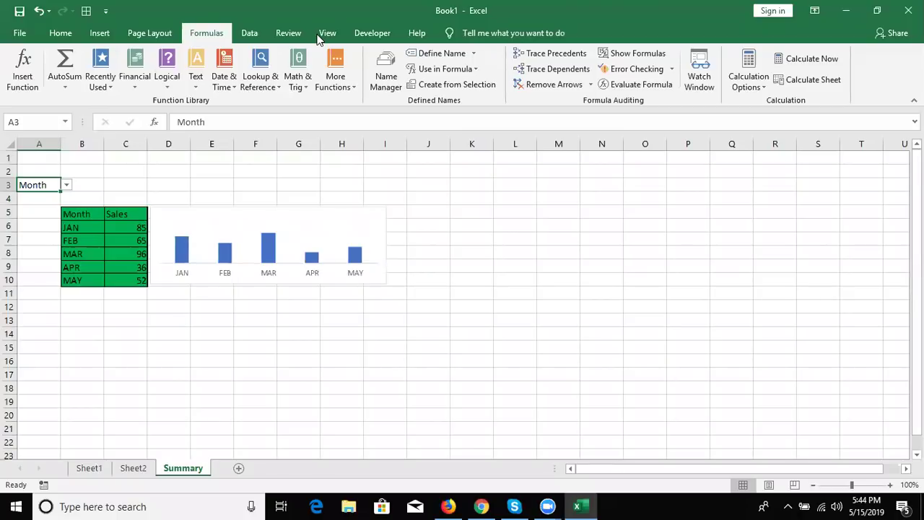
left_click(249, 33)
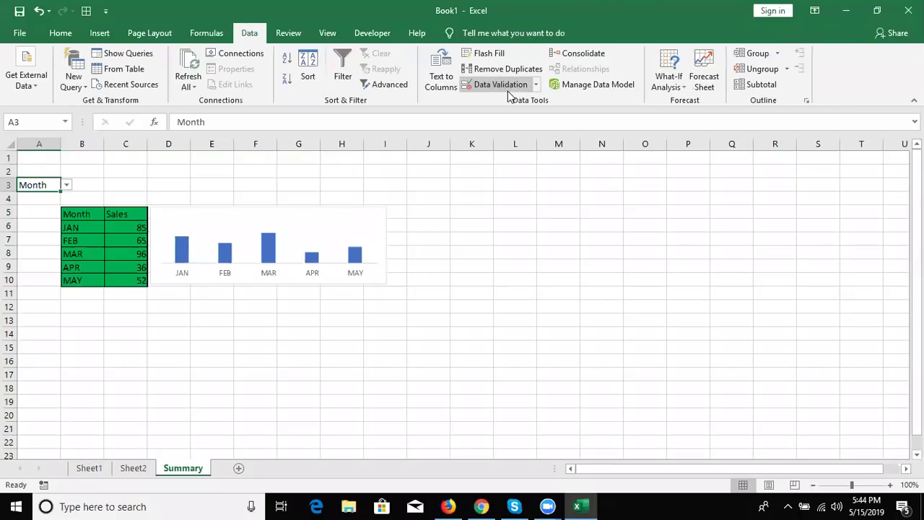
left_click(507, 87)
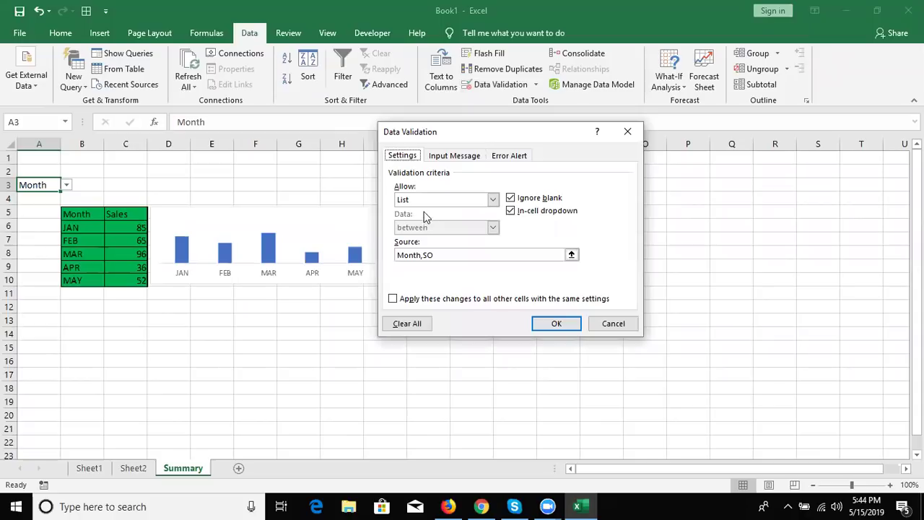
key("ctrl+Page_Up")
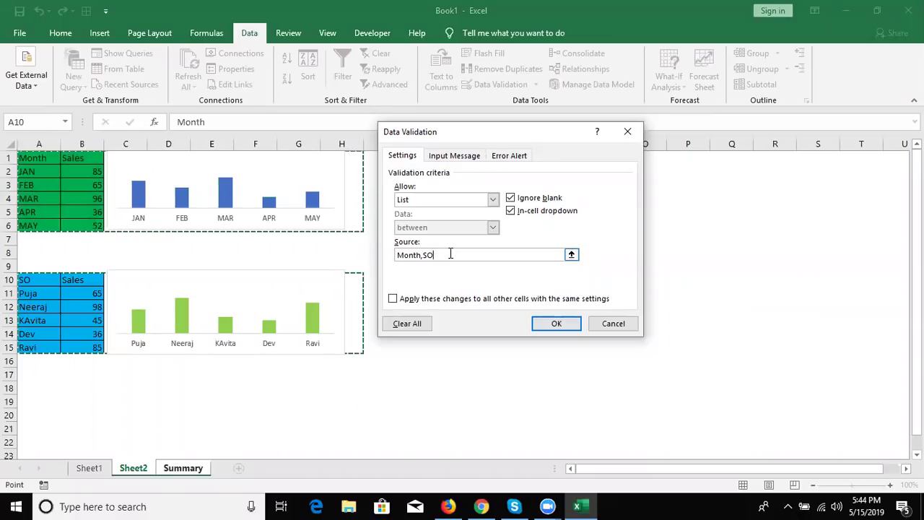
key("Return")
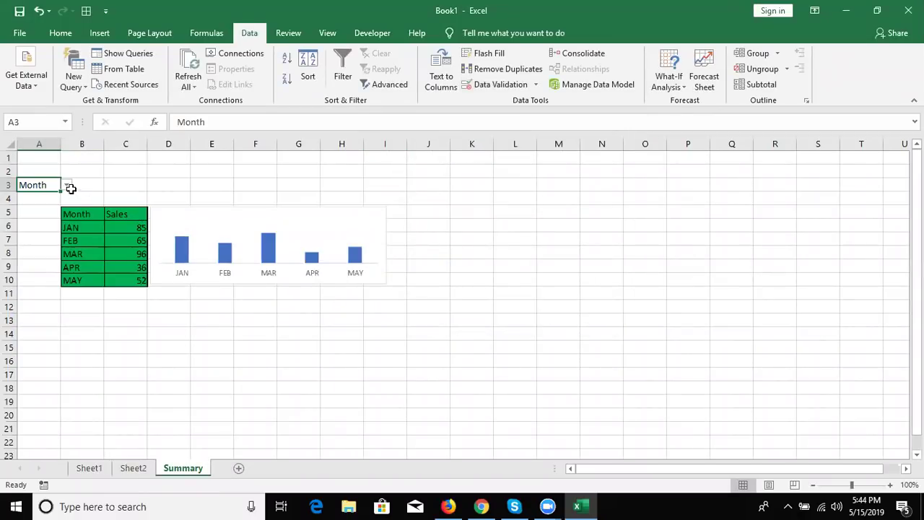
- Test A3's dropdown by choosing SO, then Month again, and compare with Sheet2
left_click(65, 185)
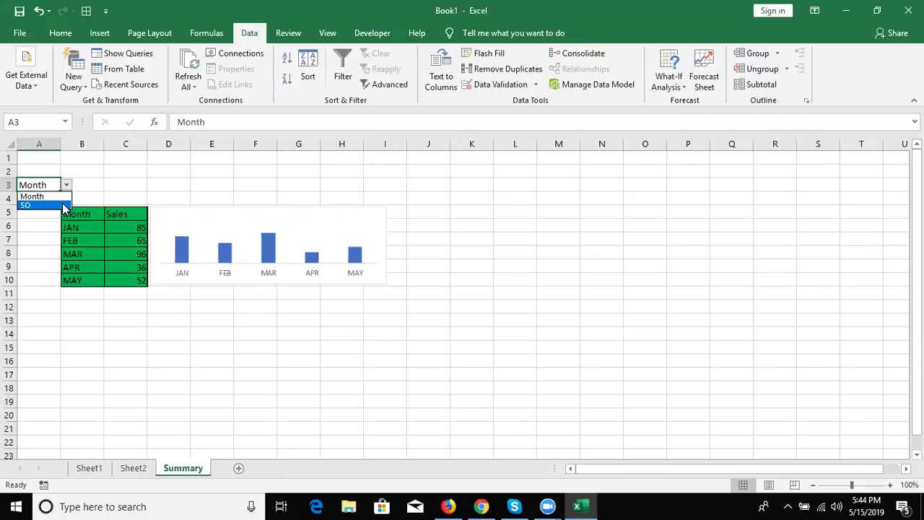
left_click(65, 205)
left_click(66, 185)
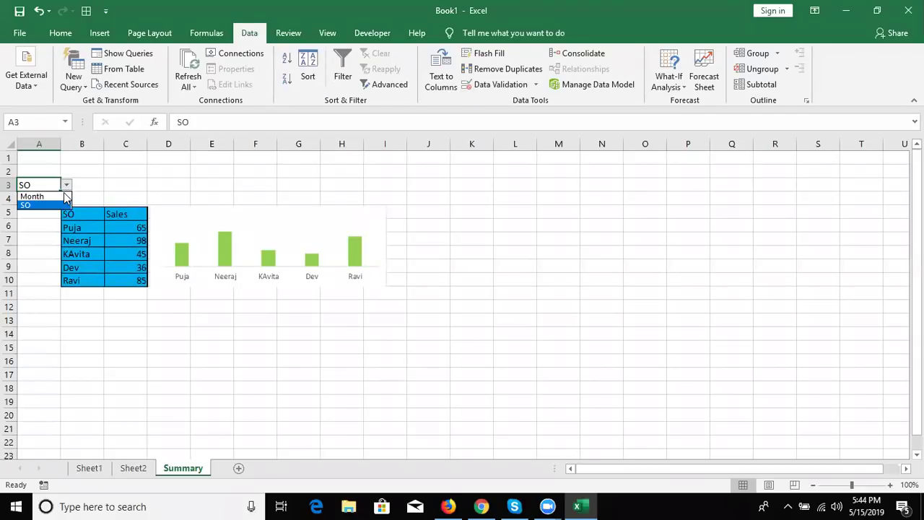
left_click(43, 196)
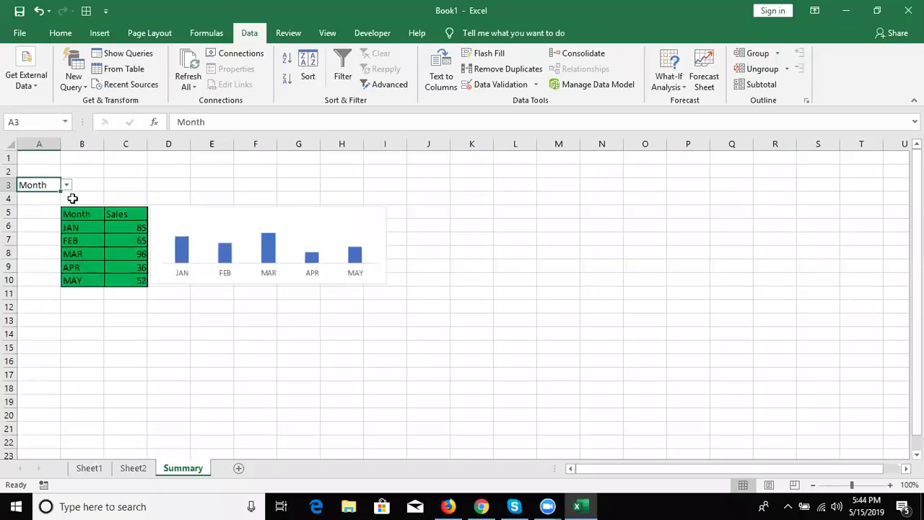
left_click(132, 470)
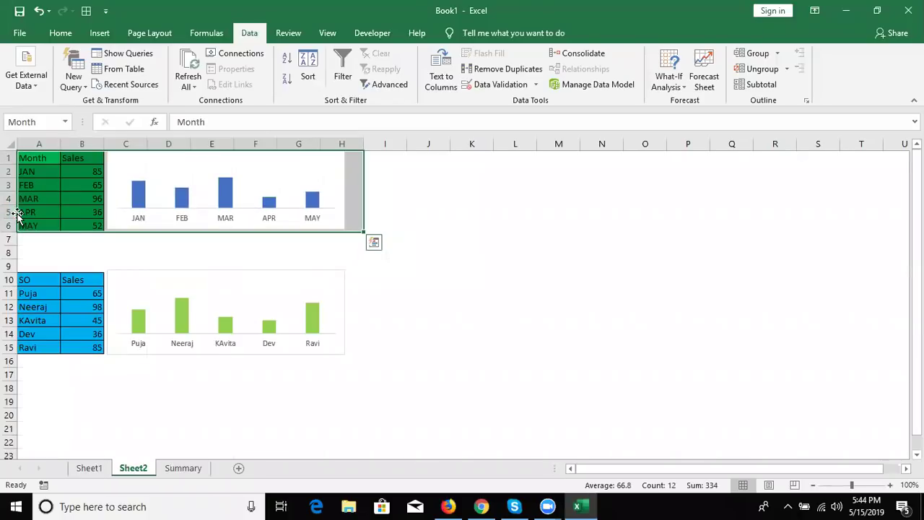
left_click(188, 467)
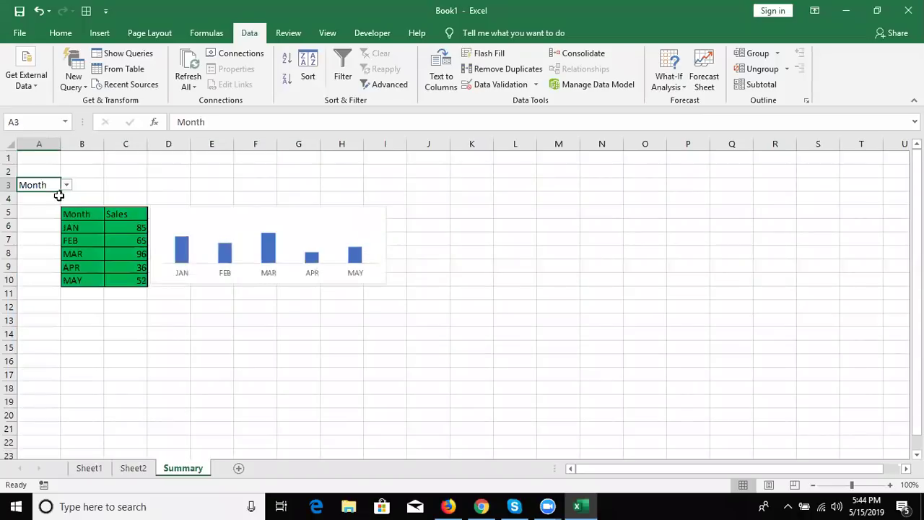
- Copy cell A3, then cancel the copy without pasting anything
left_click(70, 29)
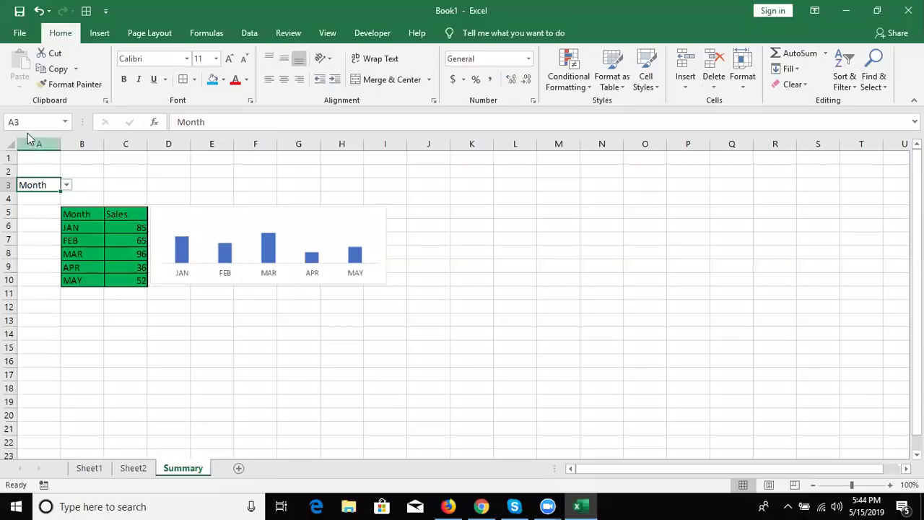
key("ctrl+c")
left_click(20, 87)
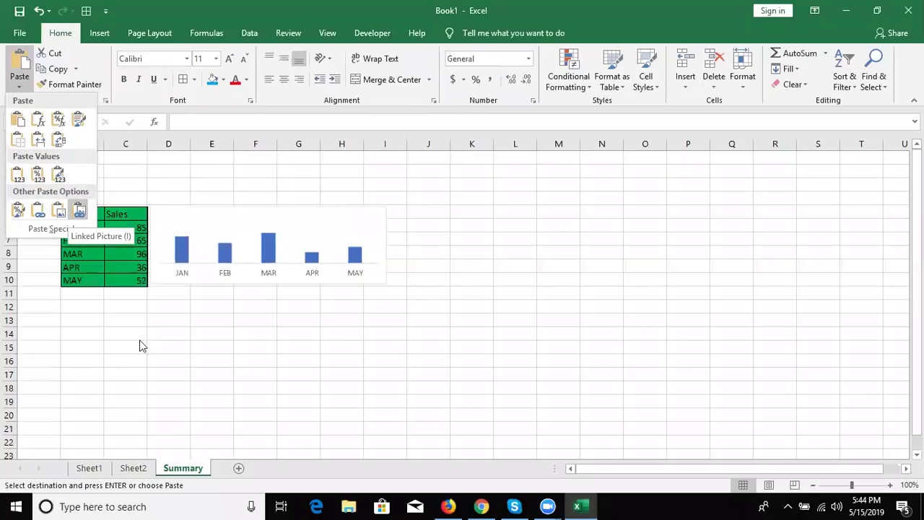
left_click(162, 363)
key("Escape")
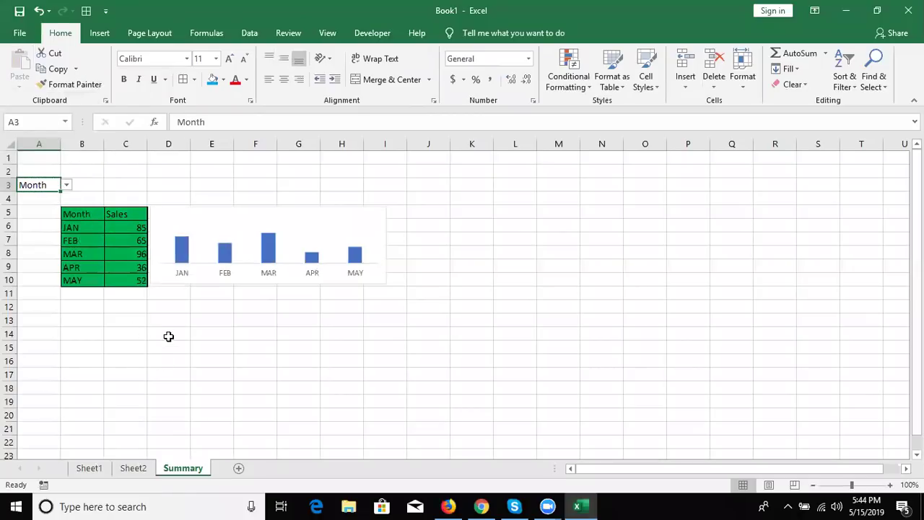
- Change the linked picture's formula from =show to =Month
left_click(208, 285)
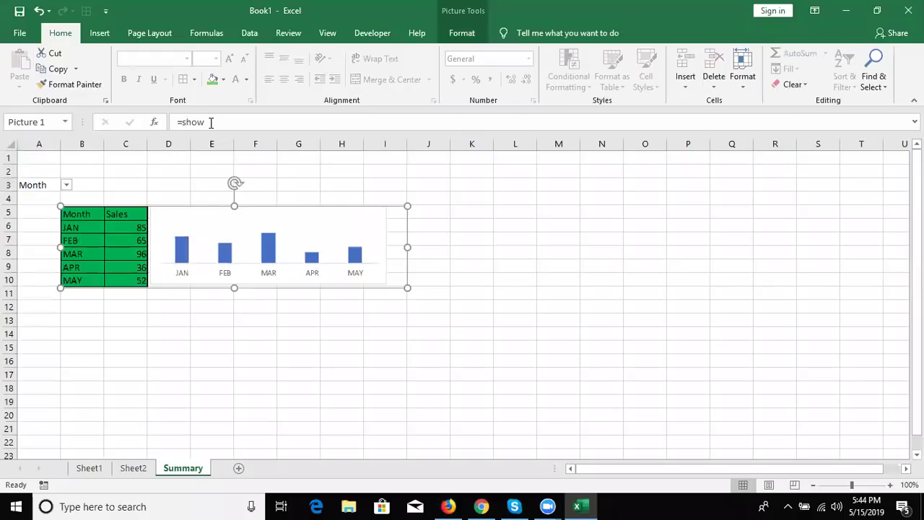
left_click_drag(206, 121, 184, 121)
type("month")
key("Tab")
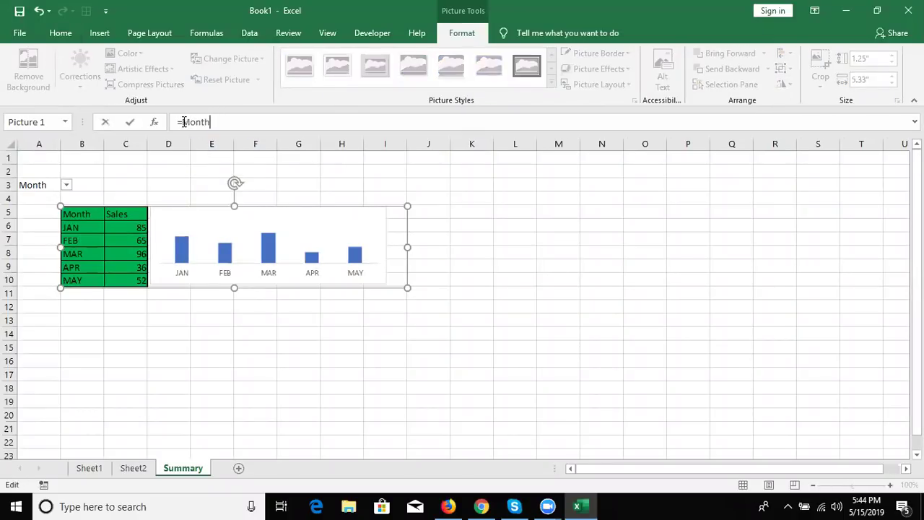
key("Return")
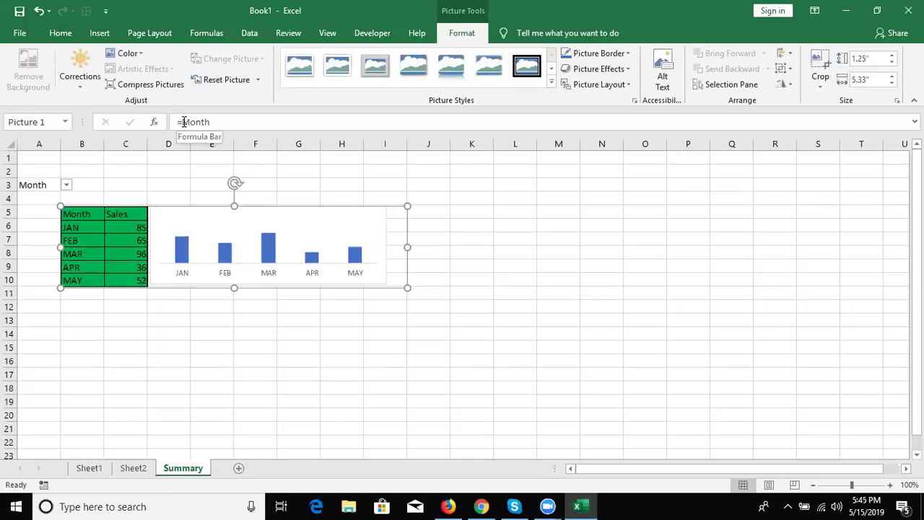
left_click(432, 239)
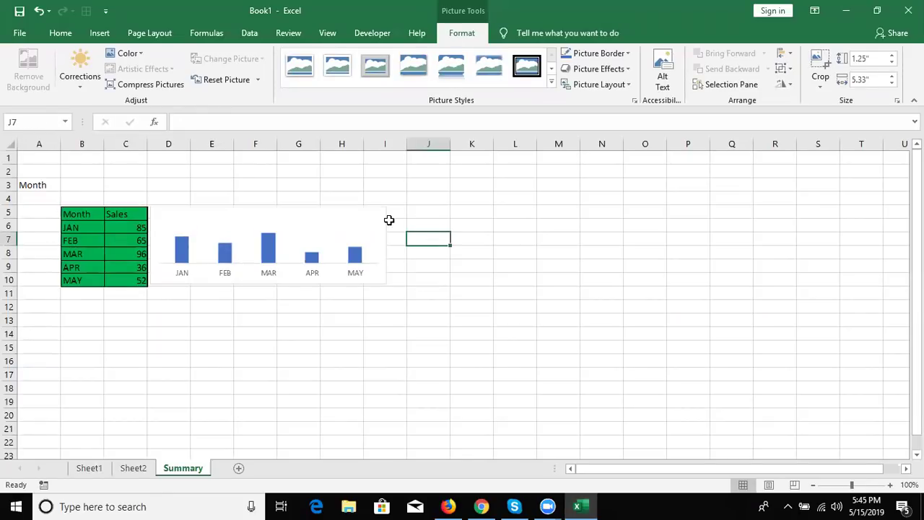
left_click(211, 34)
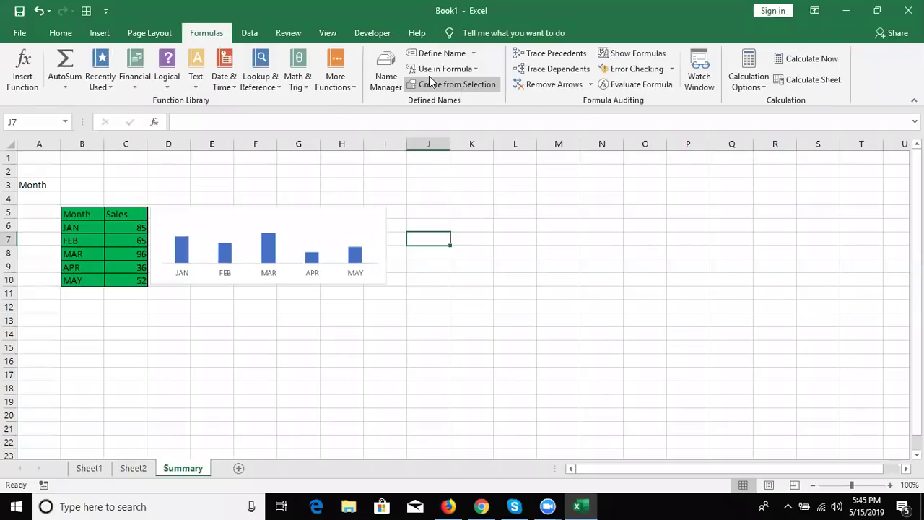
left_click(385, 76)
double_click(395, 173)
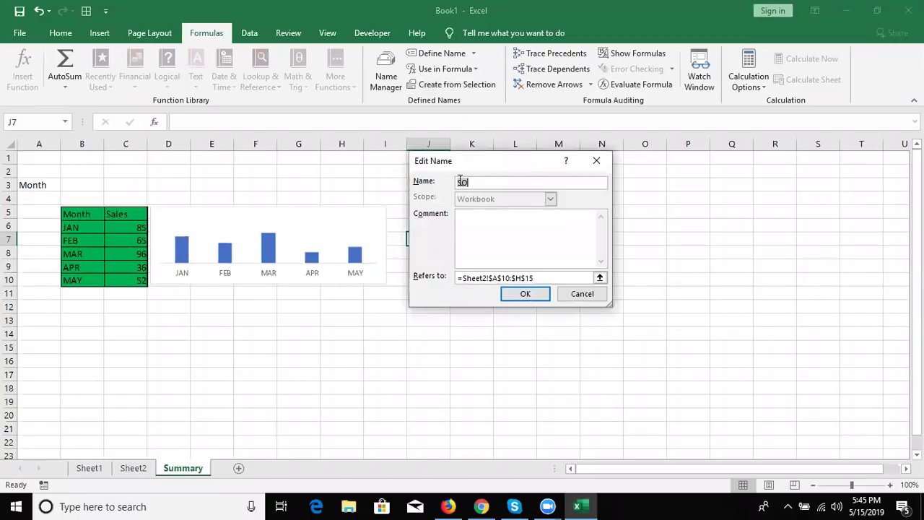
key("Escape")
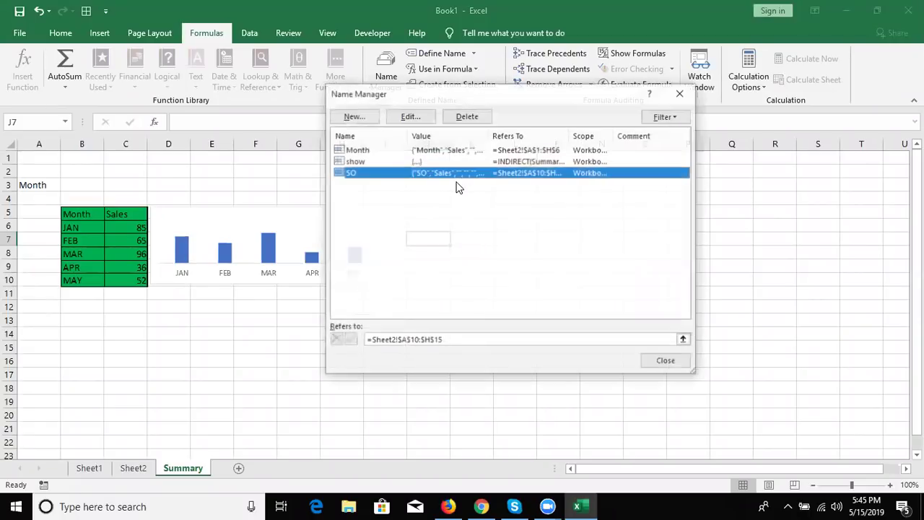
double_click(447, 164)
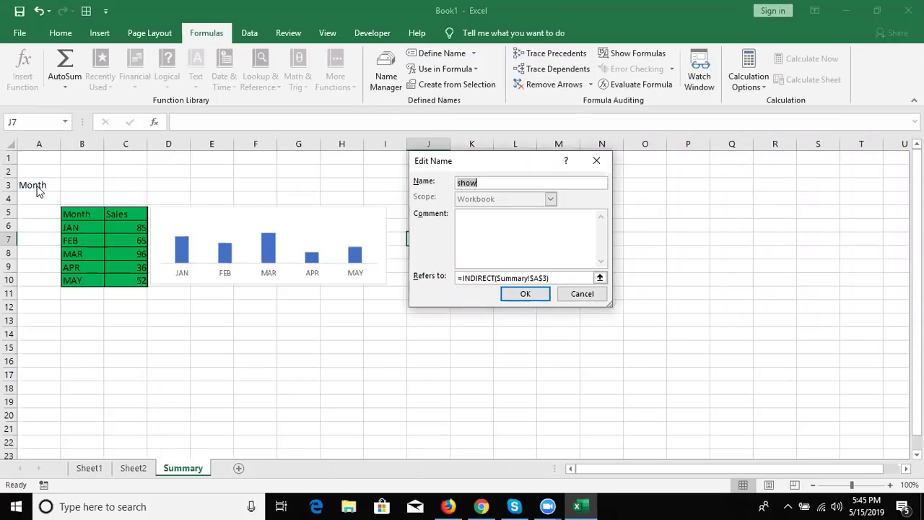
key("Return")
key("Escape")
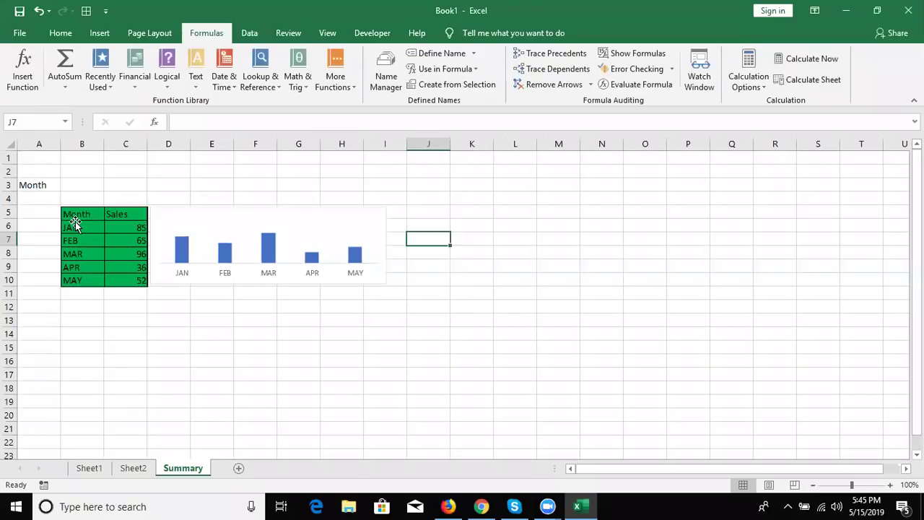
left_click(111, 229)
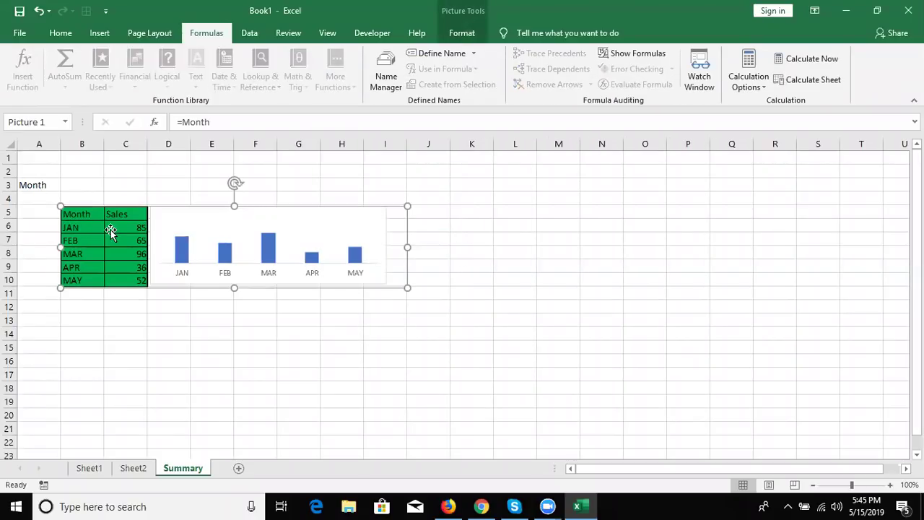
double_click(194, 121)
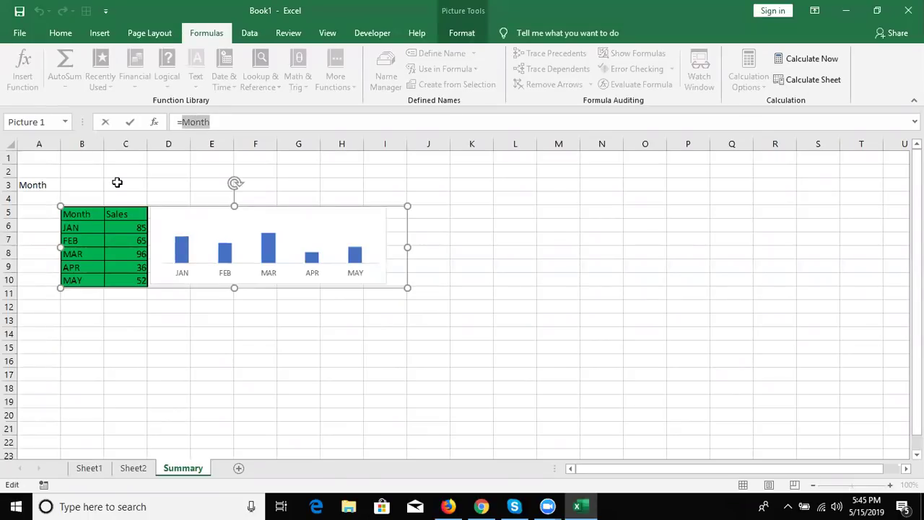
- Change the linked picture's reference from =Month back to =show, then reselect cell A3
type("sho")
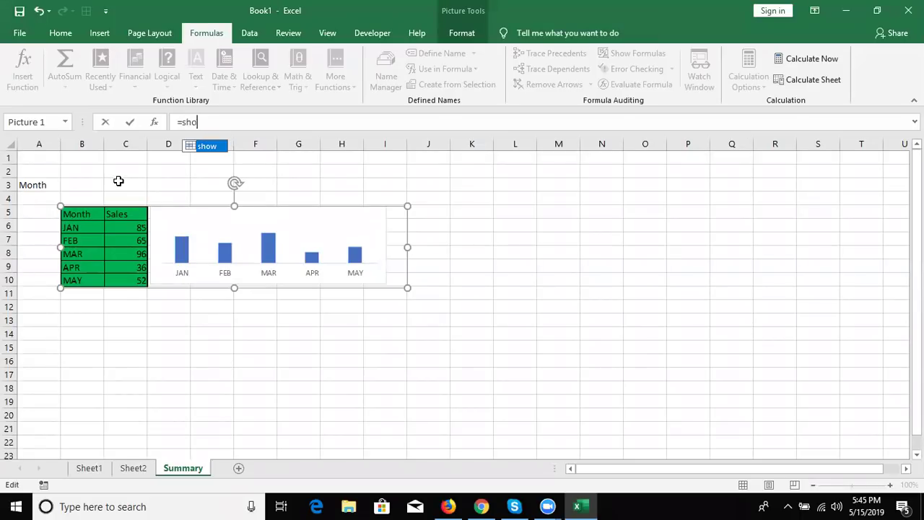
key("Tab")
key("Return")
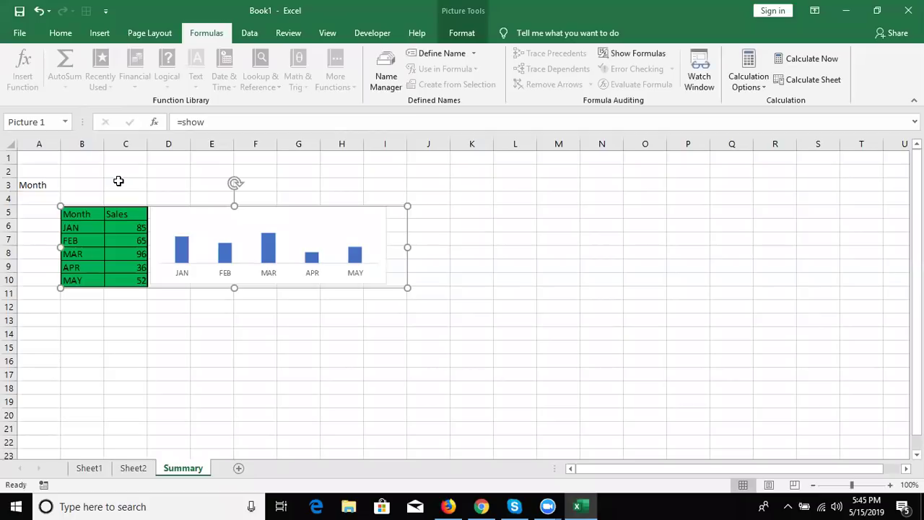
left_click(41, 185)
left_click(191, 220)
left_click(41, 186)
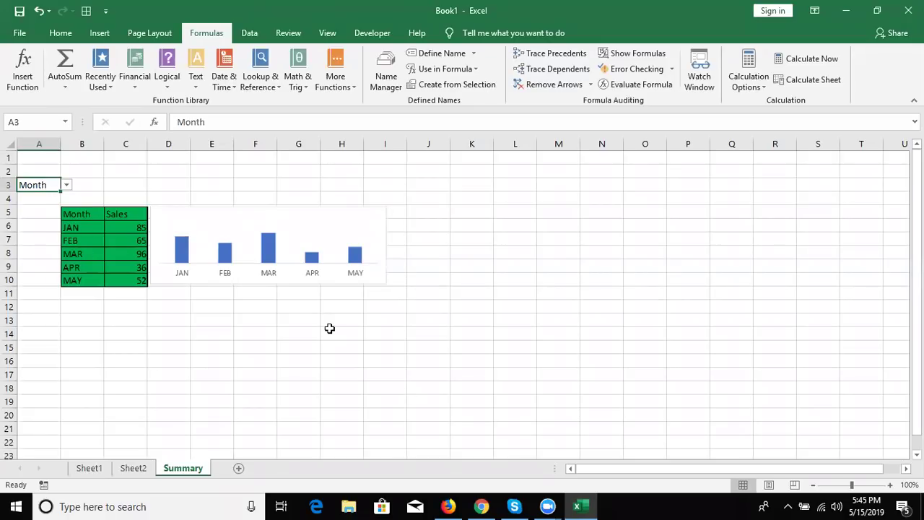
- Set A3 to SO so the picture shows the SO table, checking Sheet2's source tables
left_click(178, 241)
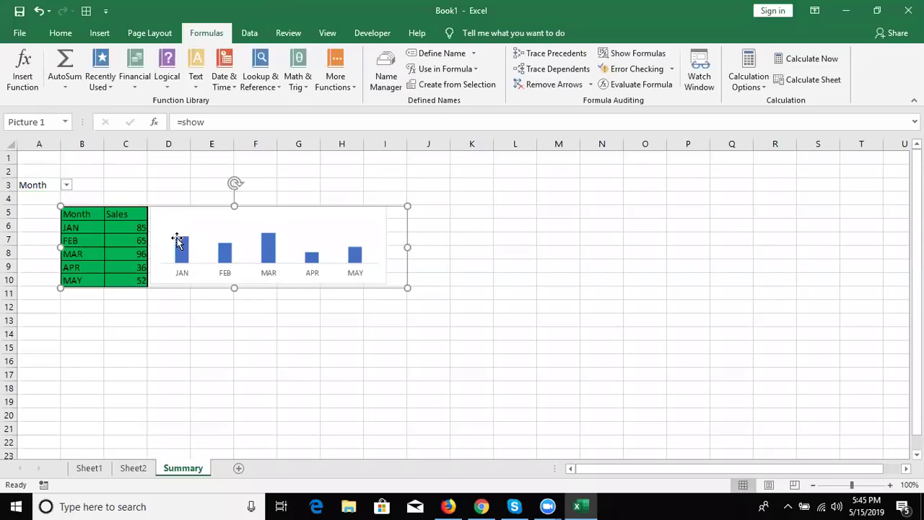
left_click(44, 188)
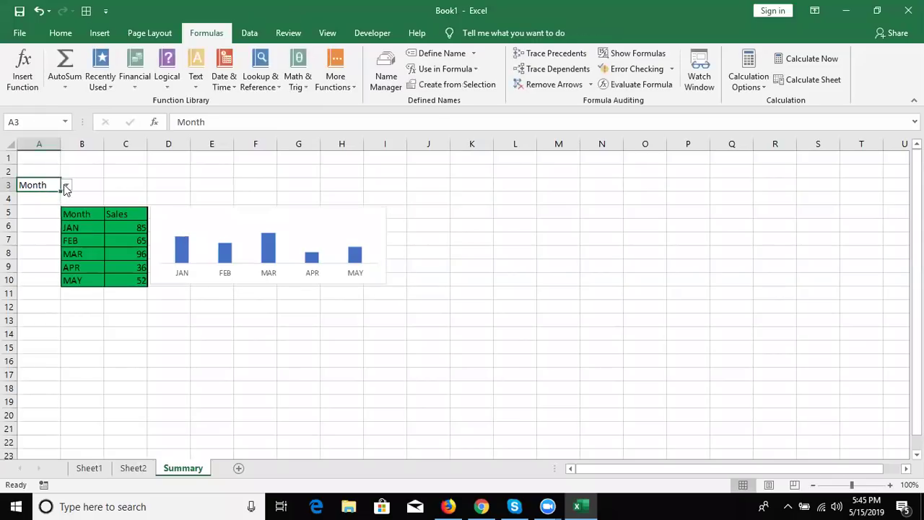
left_click(67, 187)
left_click(56, 205)
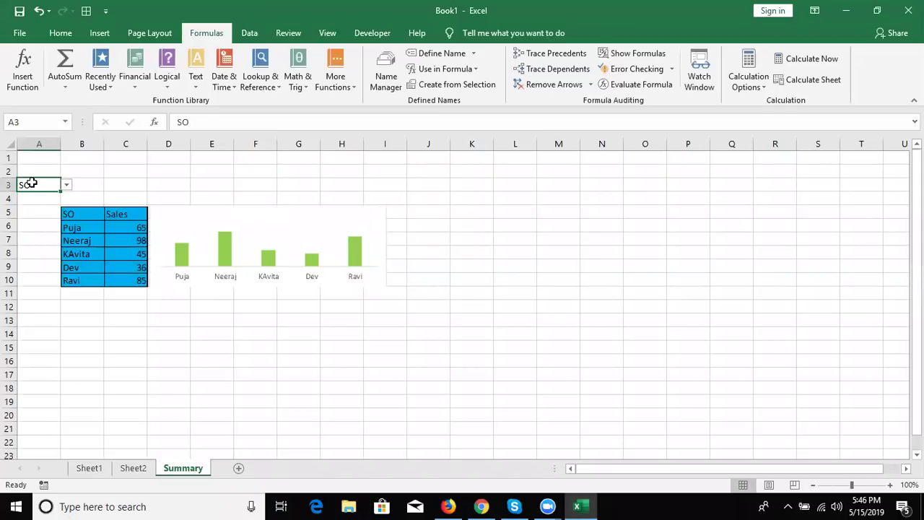
left_click(133, 467)
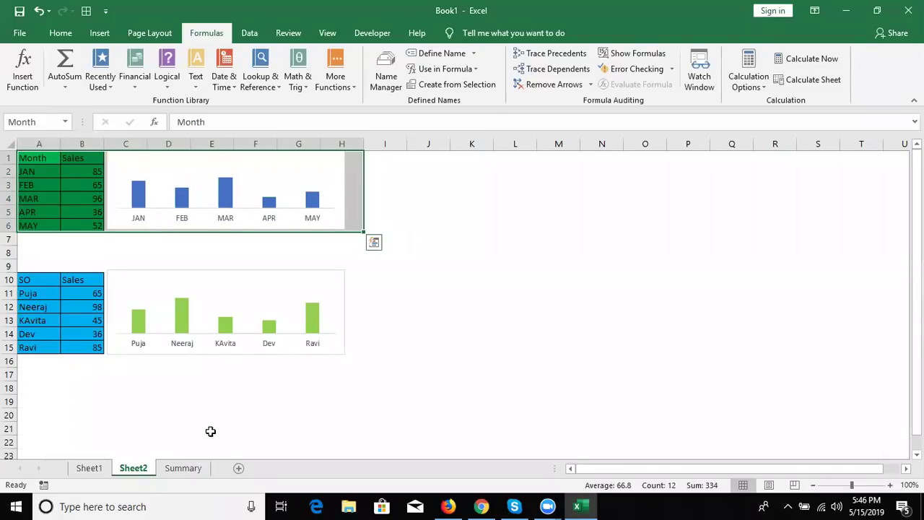
left_click(187, 470)
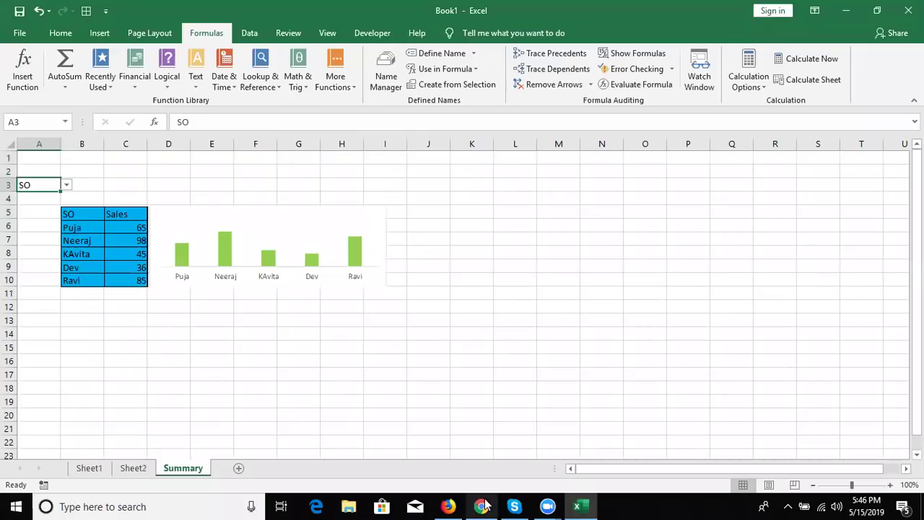
- In Chrome's YouTube Studio tab, switch to Creator Studio Classic, skipping the feedback prompt
mouse_move(485, 505)
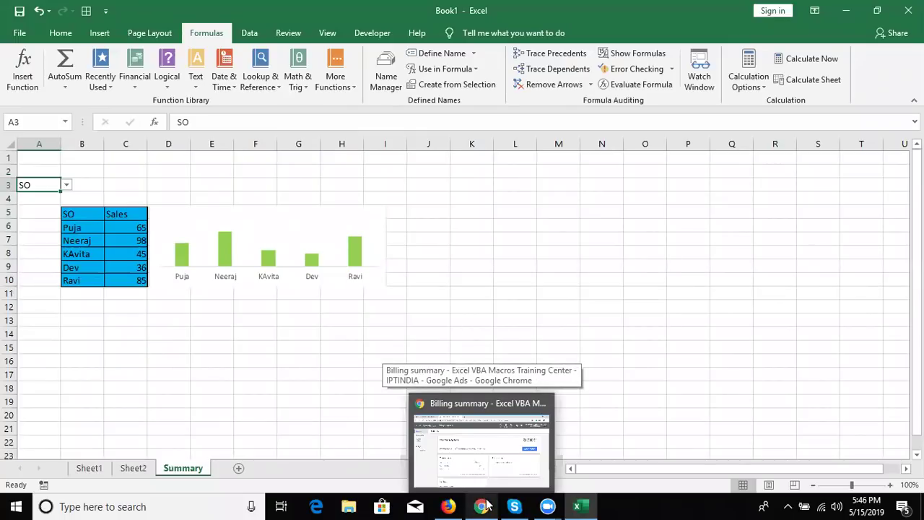
left_click(485, 506)
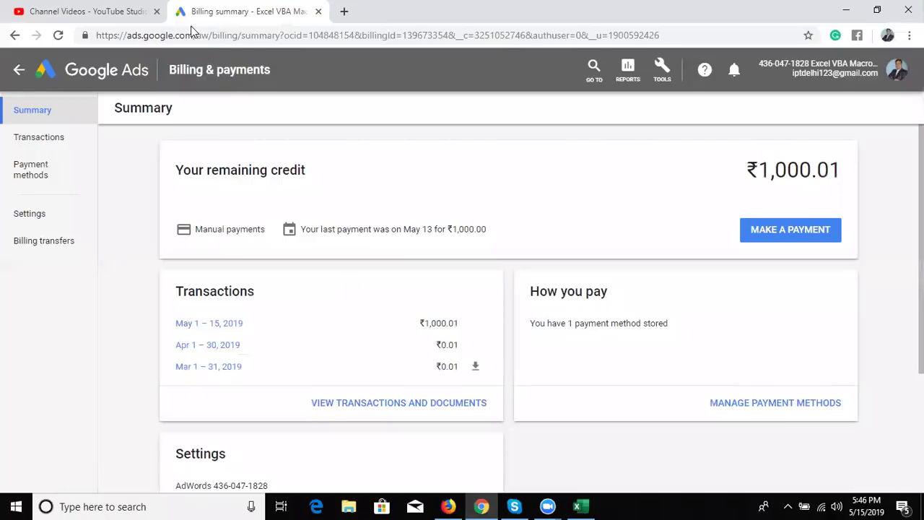
key("ctrl+Tab")
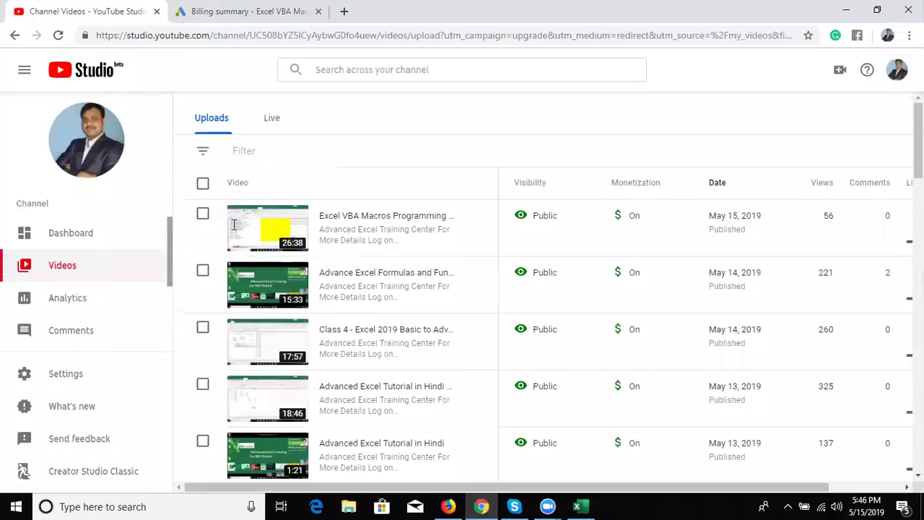
left_click(100, 478)
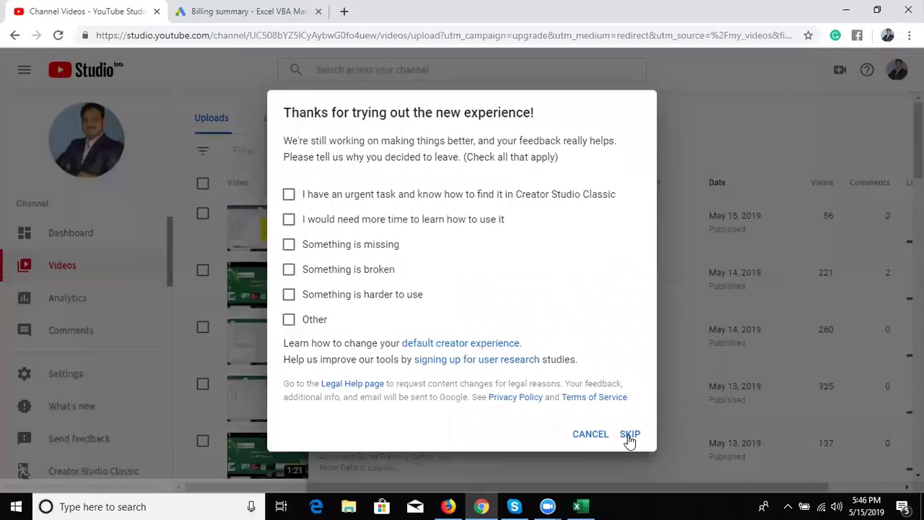
left_click(630, 435)
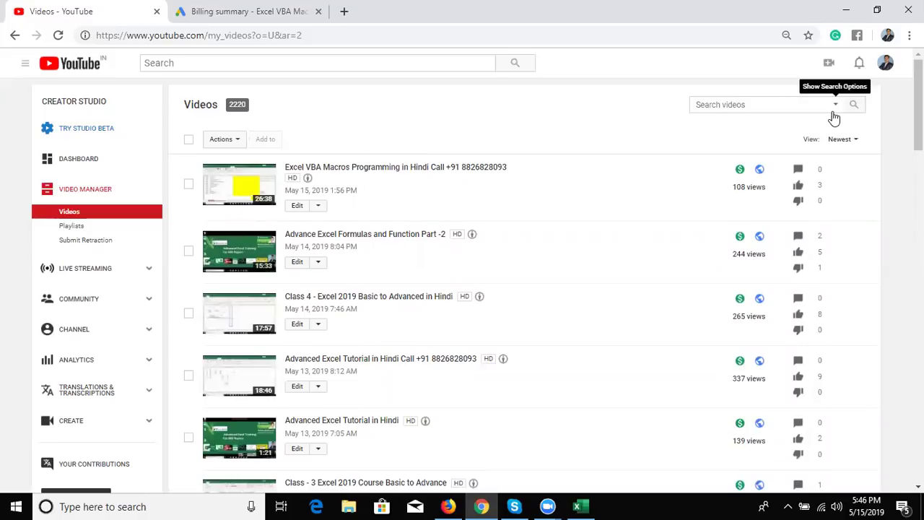
- Filter videos by 'picture' in the title and copy the Picture Lookup video's link
left_click(835, 106)
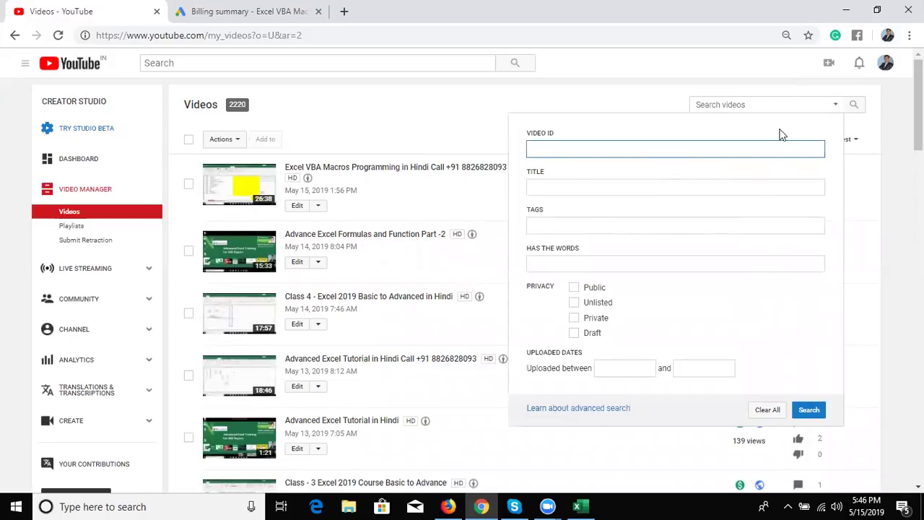
left_click(609, 192)
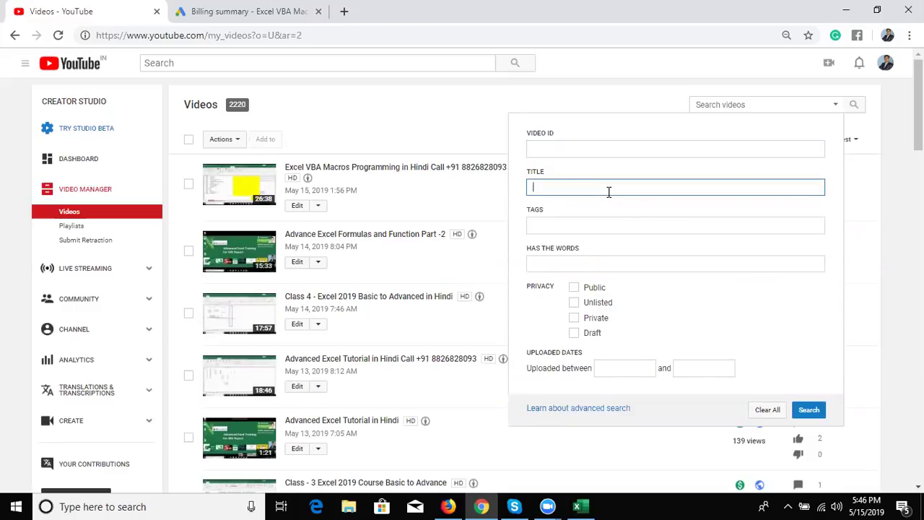
type("picture")
left_click(810, 410)
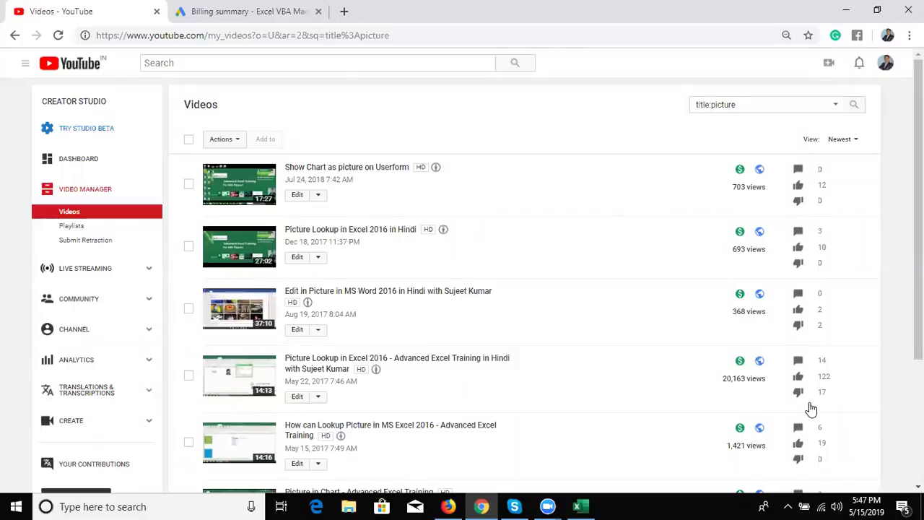
right_click(218, 241)
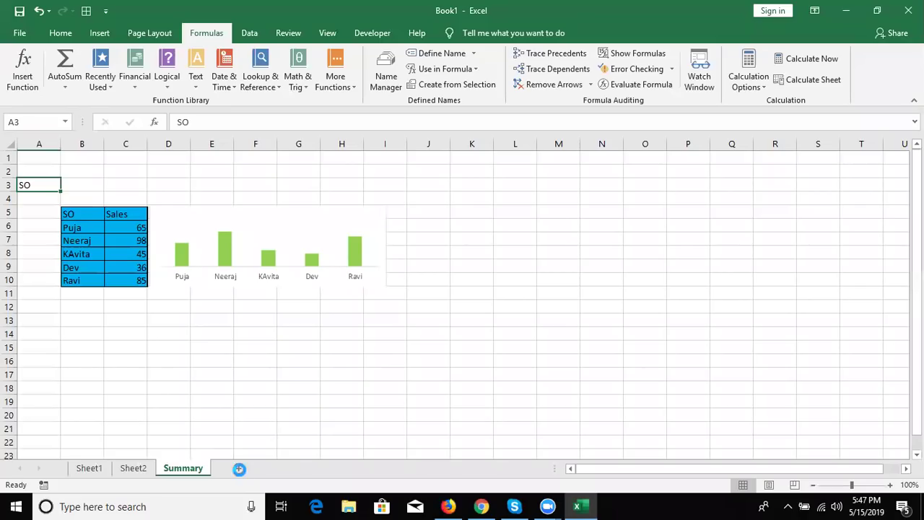
- Add a new blank Sheet4 after the Summary sheet
left_click(239, 470)
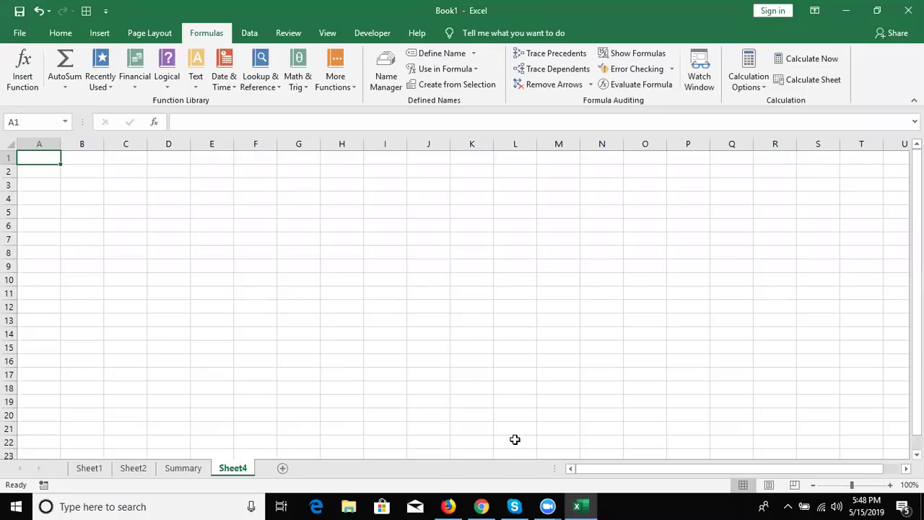
- Paste and send the Picture Lookup video link to two WhatsApp Web chats
left_click(494, 505)
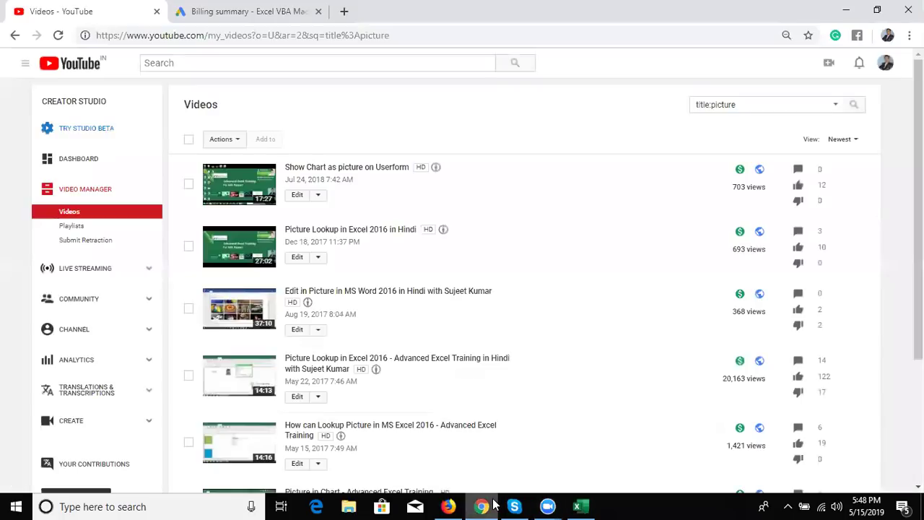
left_click(450, 506)
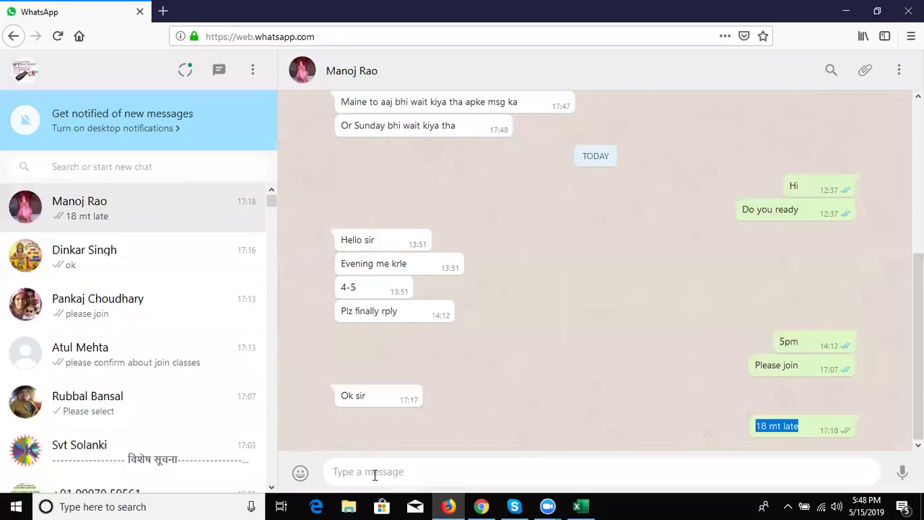
left_click(374, 471)
type("https://www.youtube.com/watch?v=hOoH9gRHmso")
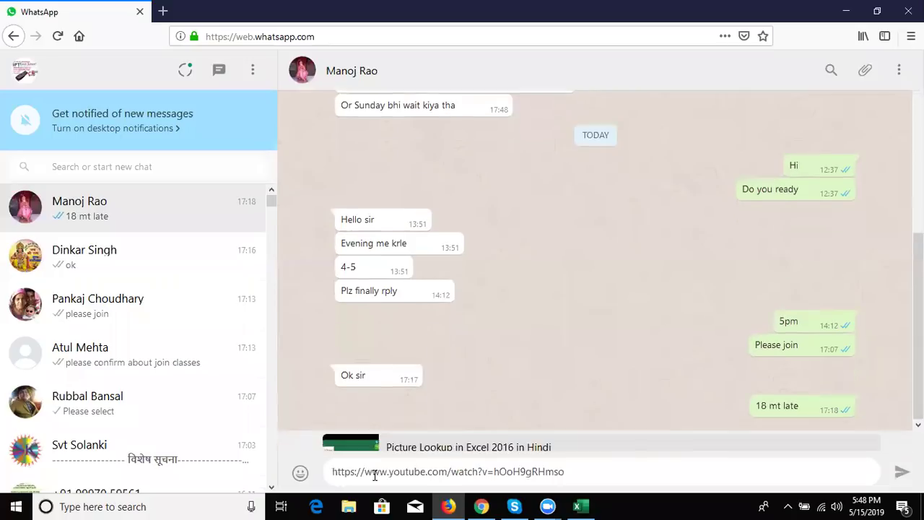
key("Return")
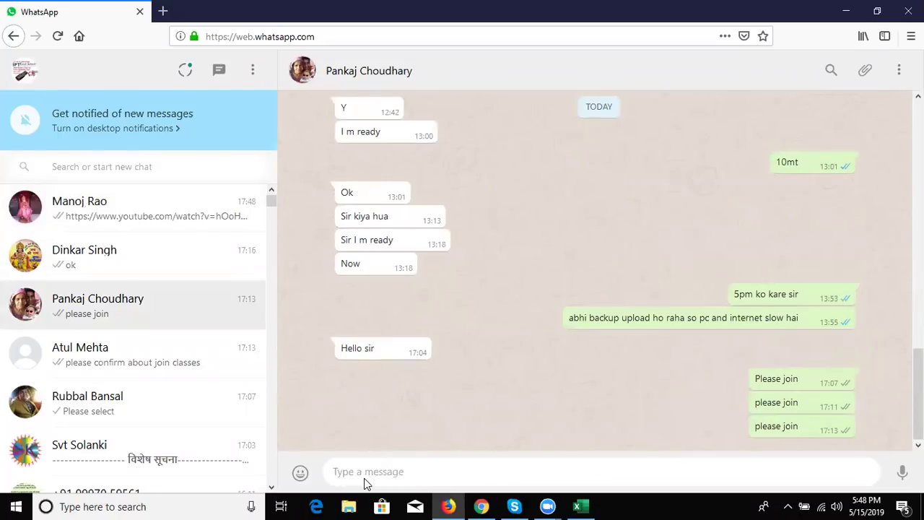
type("https://www.youtube.com/watch?v=hOoH9gRHmso")
key("Return")
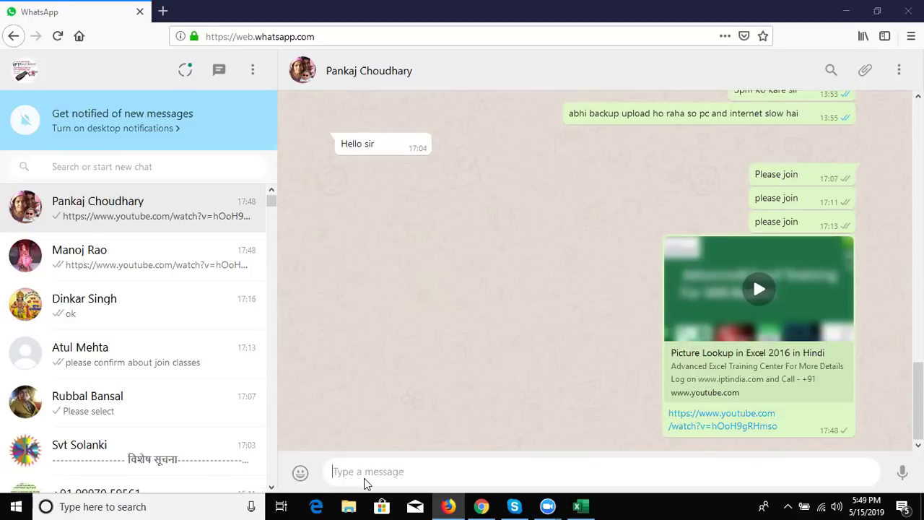
left_click(481, 506)
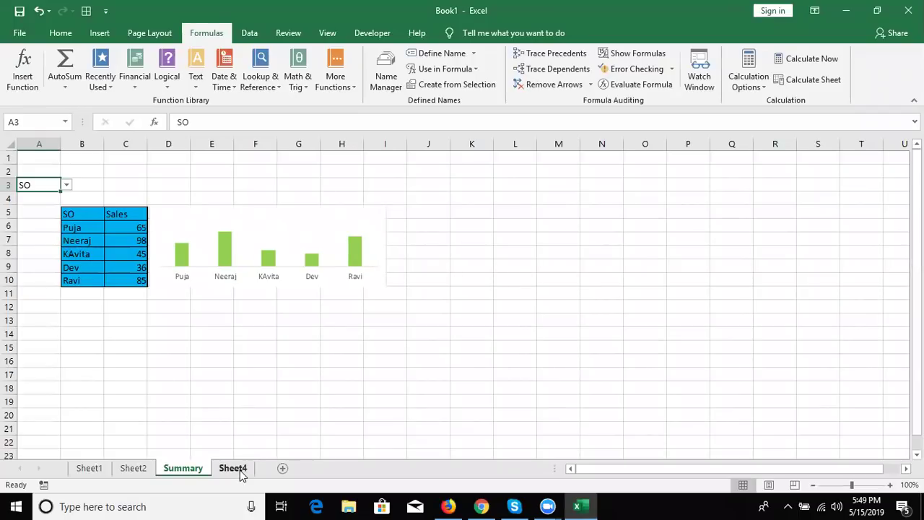
- On Sheet4, make row 1 much taller and widen column B
left_click(233, 467)
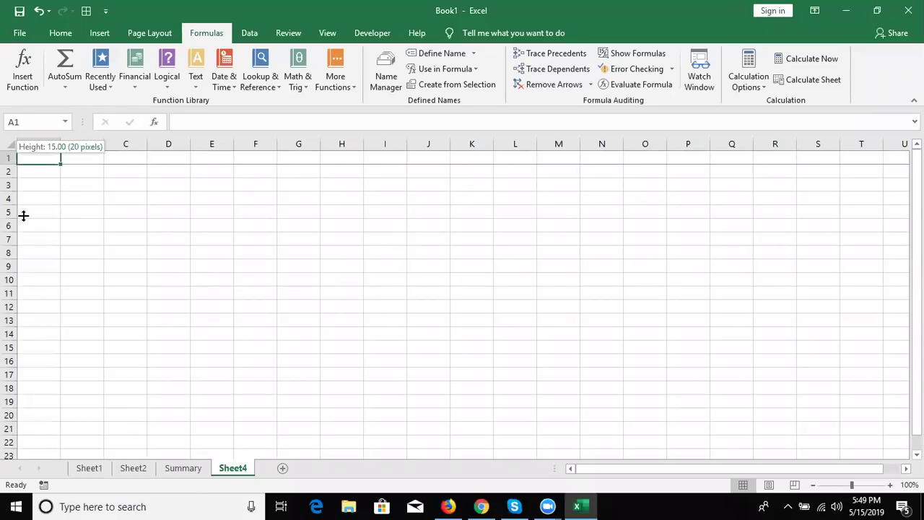
left_click_drag(16, 164, 17, 216)
left_click(79, 177)
left_click_drag(102, 147, 125, 145)
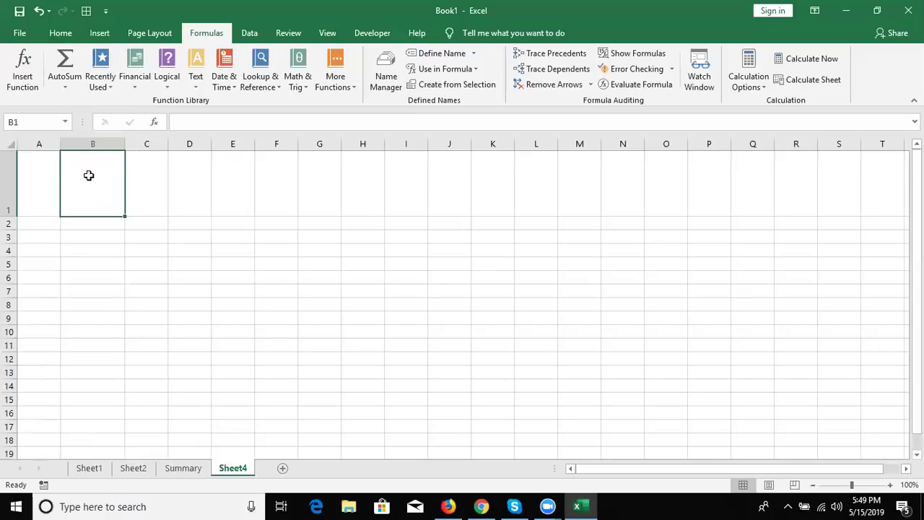
left_click(186, 469)
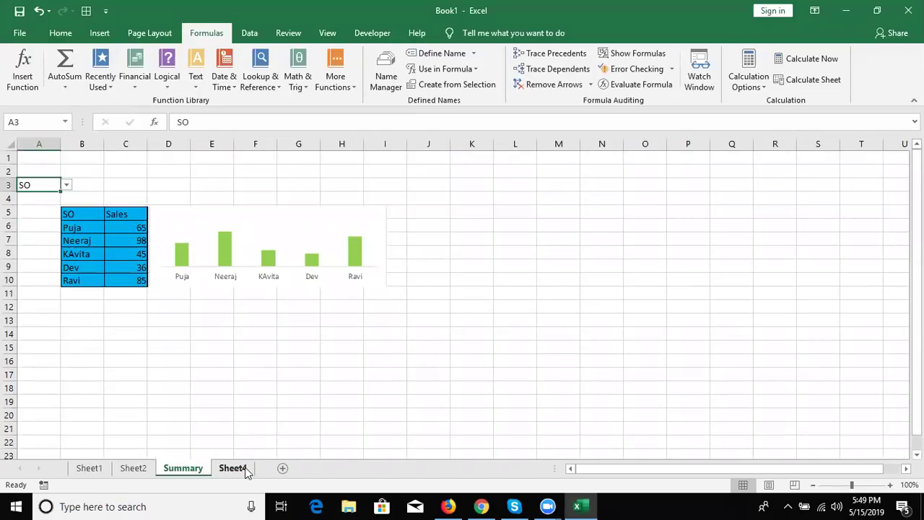